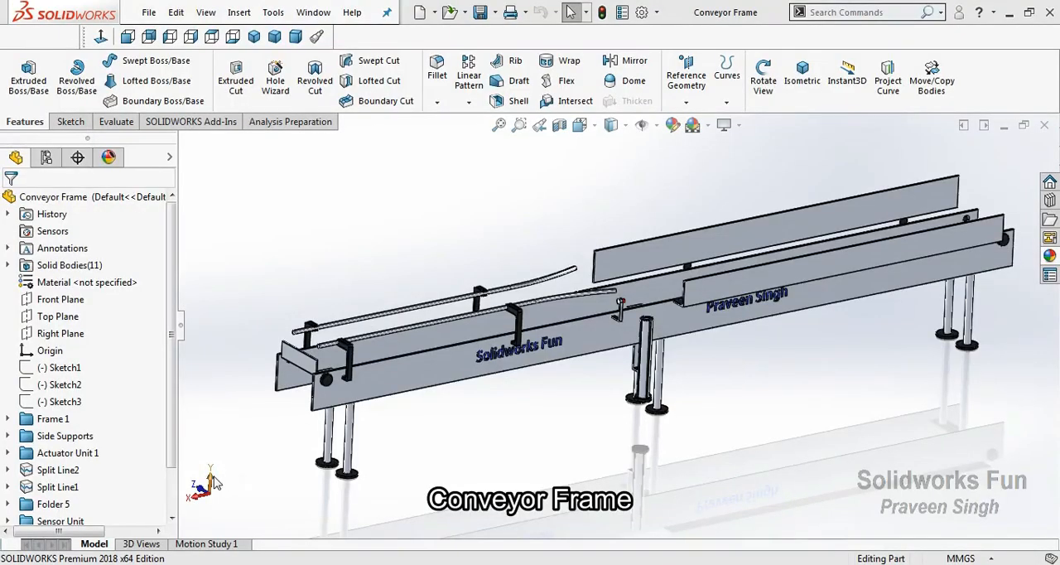
Examine the whole conveyor frame by orbiting it and checking its top, front and right views
click(763, 81)
drag(523, 347, 601, 424)
drag(567, 382, 468, 345)
scroll(569, 414, up, 4)
scroll(910, 343, down, 1)
drag(908, 340, 376, 459)
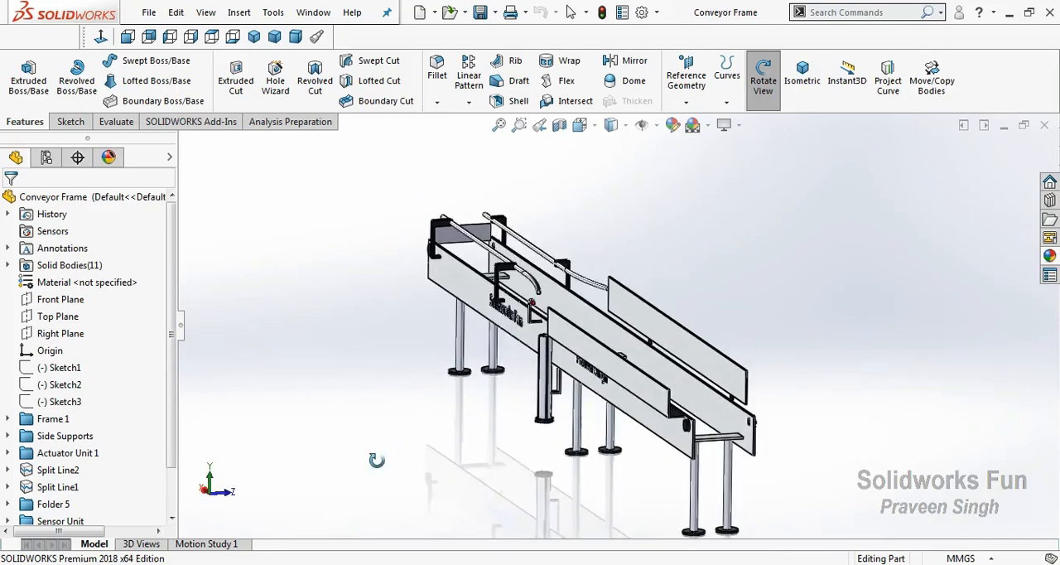
key(ctrl+5)
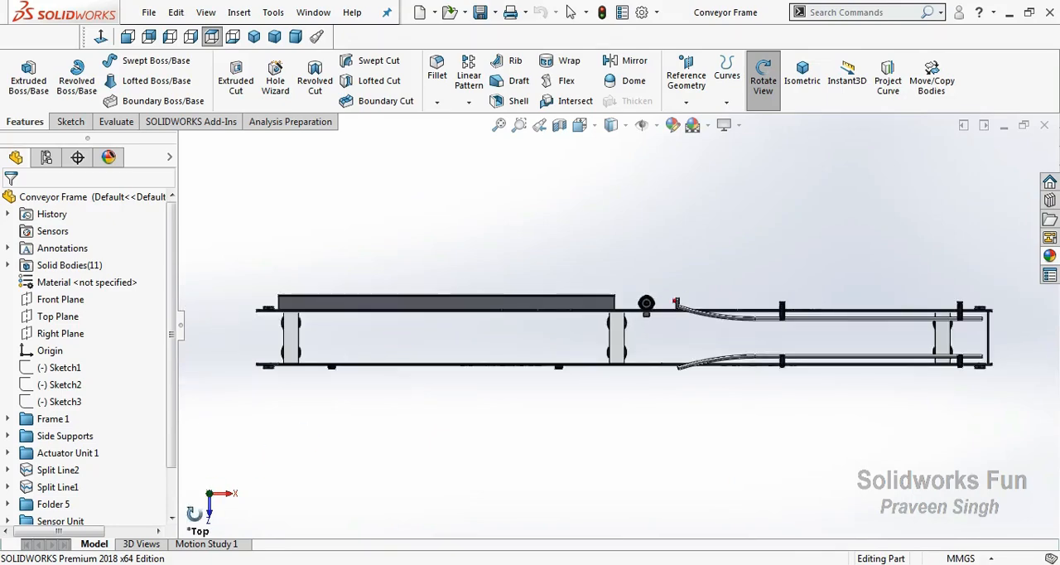
key(ctrl+1)
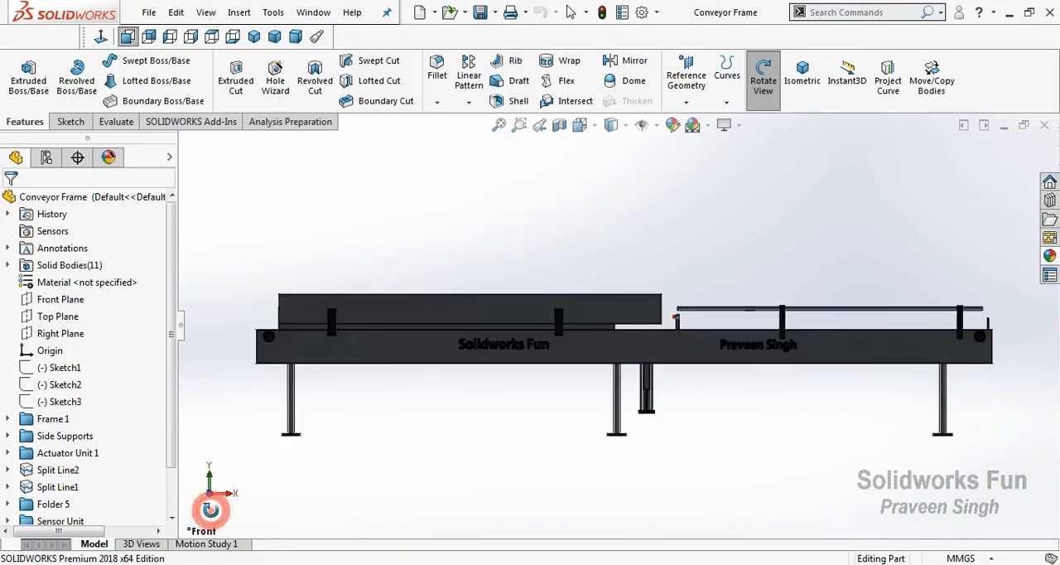
click(229, 494)
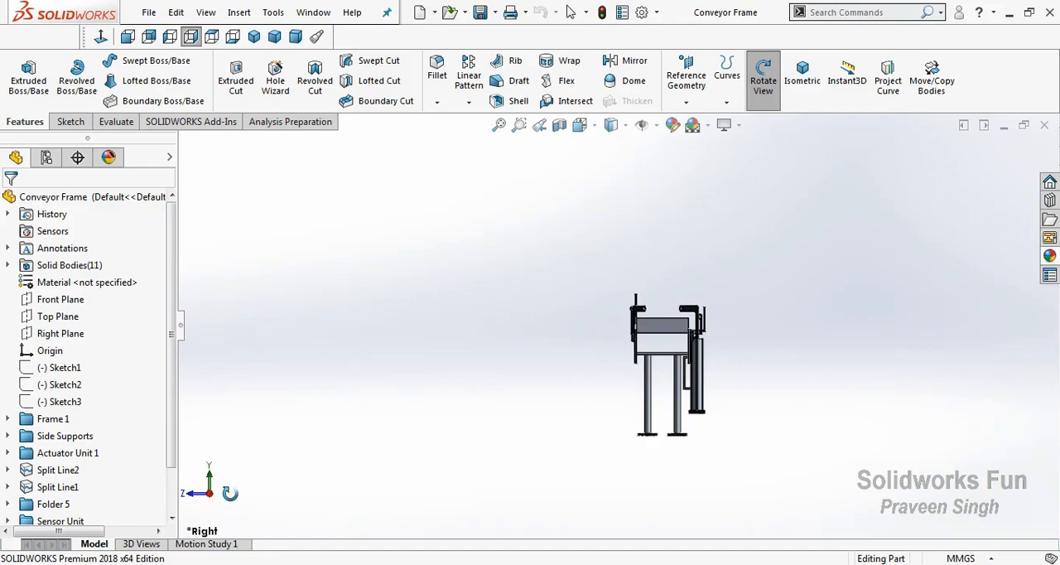
Inspect the end of the conveyor frame close up and its guide rails and side plates from both sides
drag(811, 378, 687, 376)
scroll(572, 254, down, 7)
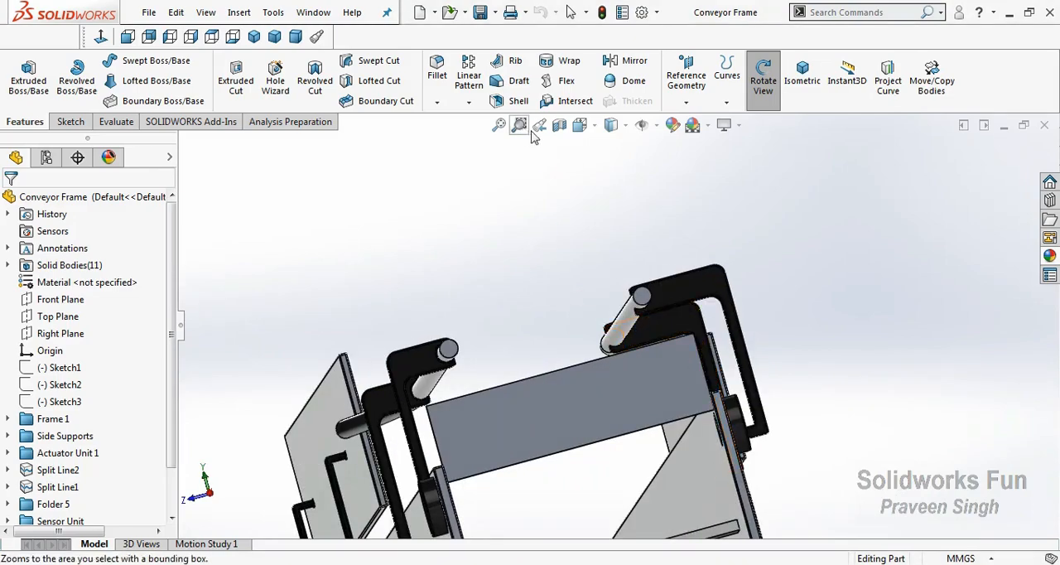
click(541, 126)
scroll(607, 233, up, 2)
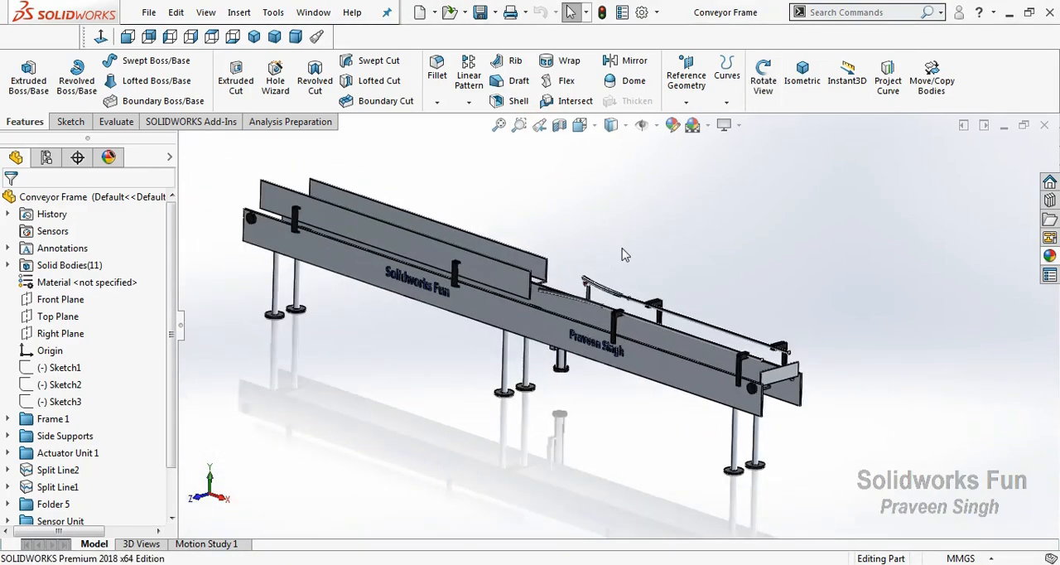
right_click(623, 245)
click(660, 313)
drag(654, 311, 413, 268)
right_click(433, 196)
click(460, 282)
key(Escape)
Highlight the Frame 1, Side Supports, Actuator Unit 1, Folder 5 and Sensor Unit feature groups one by one in the model
scroll(75, 373, down, 3)
click(65, 369)
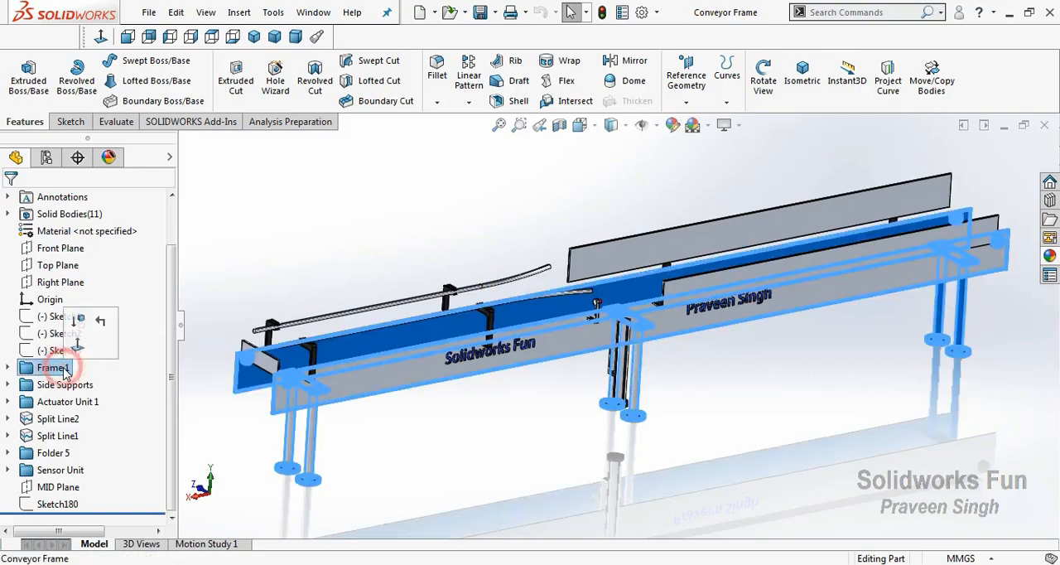
click(232, 437)
click(64, 385)
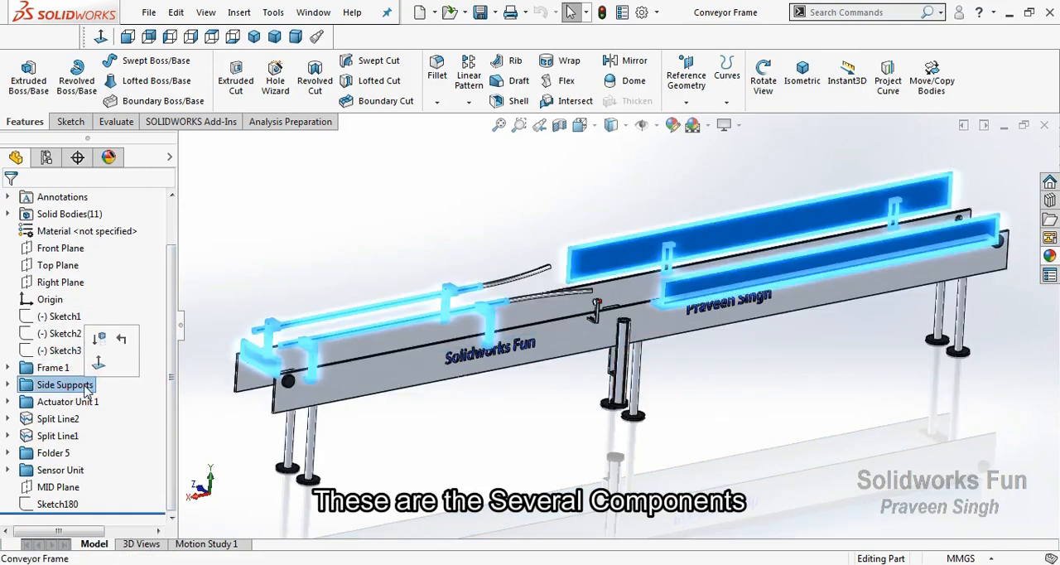
click(89, 401)
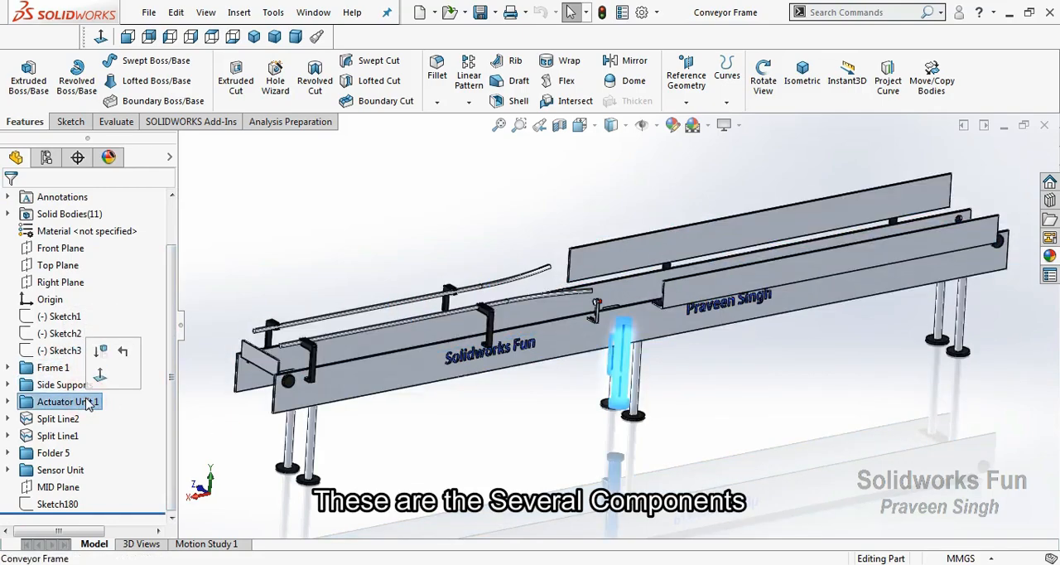
click(502, 228)
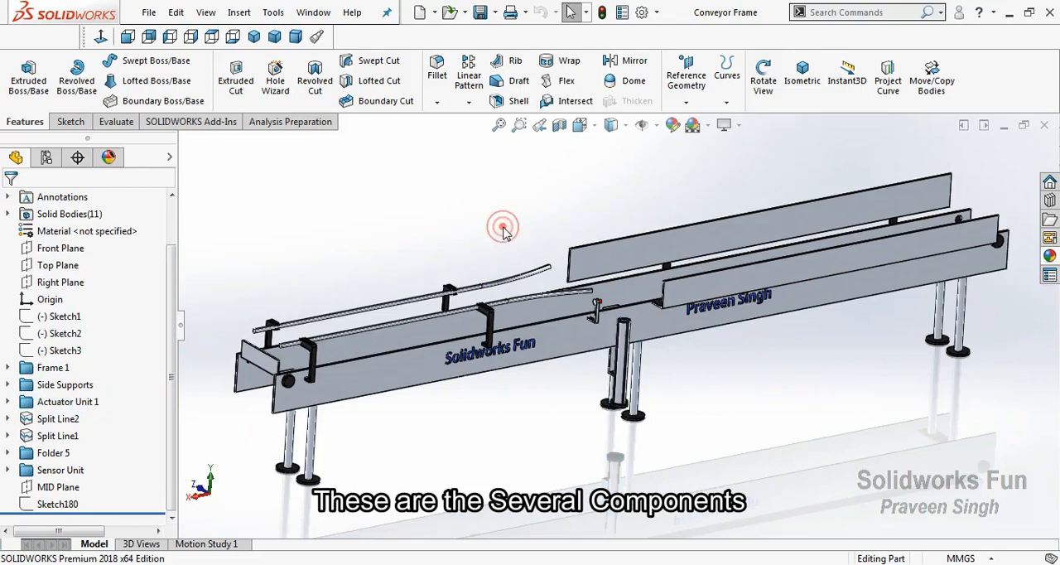
click(72, 453)
click(74, 473)
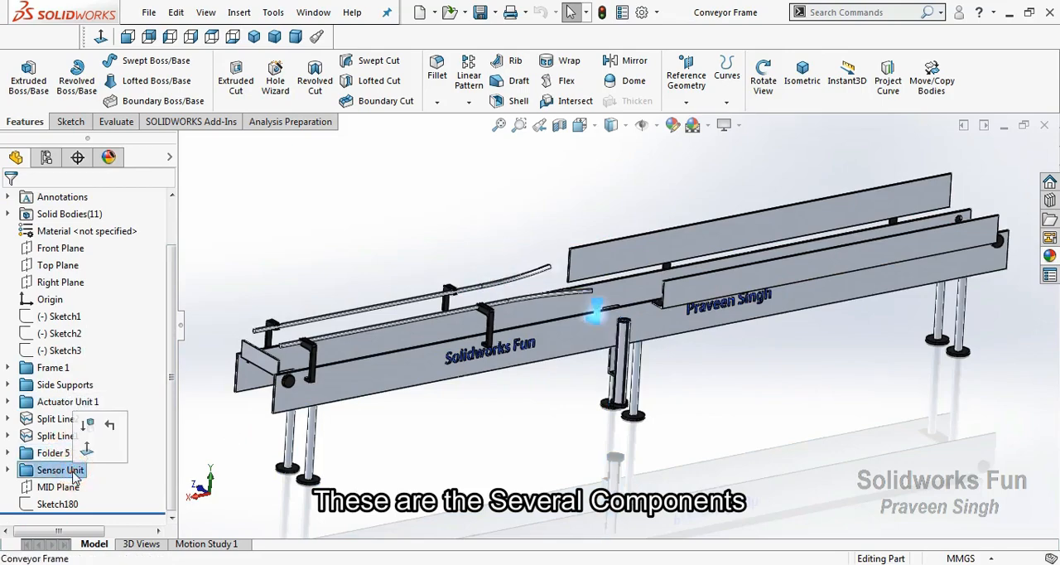
click(225, 445)
Roll the model back to just after the Frame 1 folder and inspect the bare frame
drag(126, 510, 122, 376)
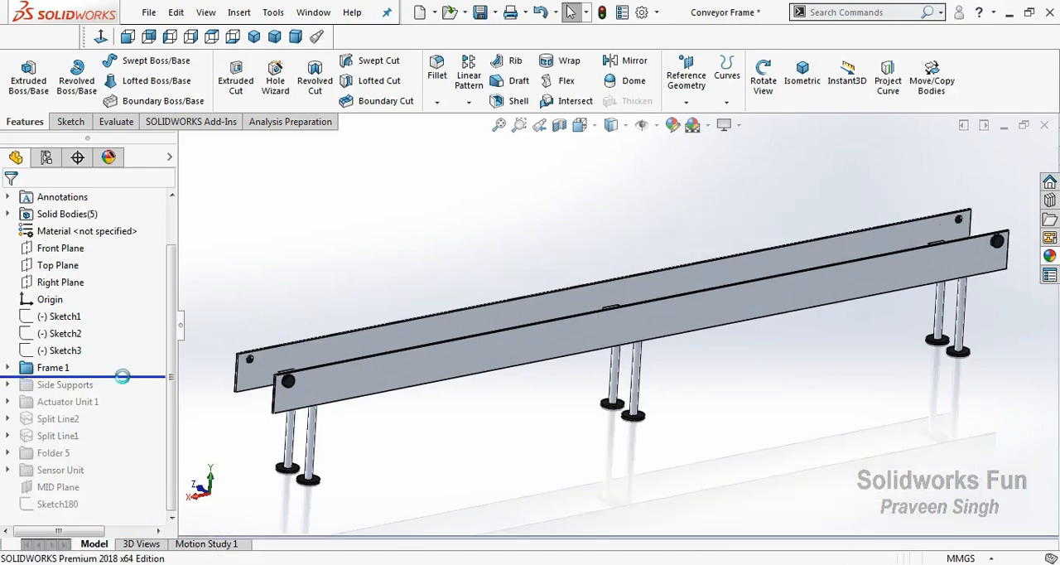
right_click(342, 269)
click(399, 340)
mouse_move(401, 342)
mouse_down()
mouse_move(461, 362)
mouse_move(397, 340)
mouse_up()
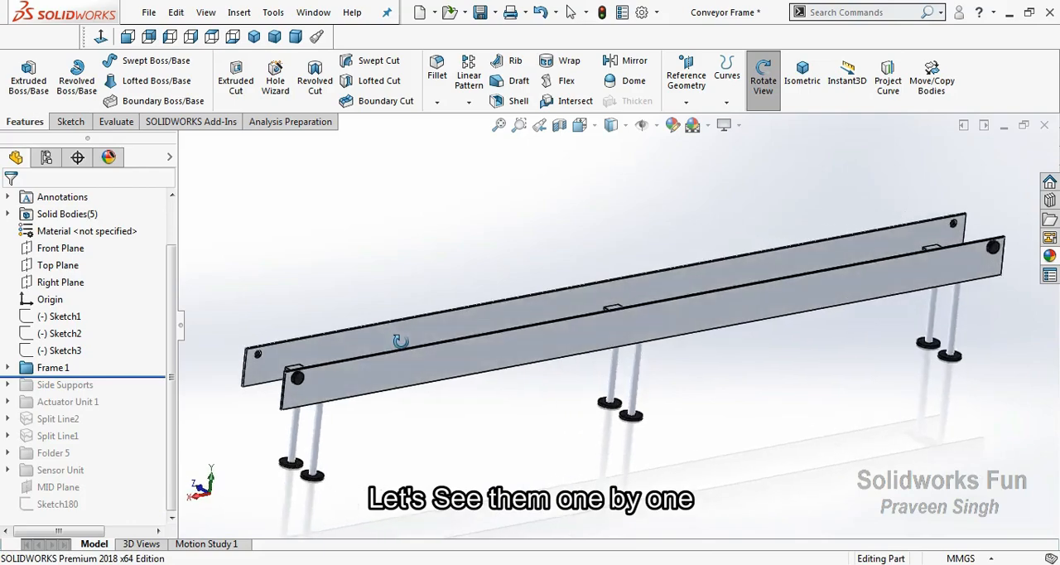
Roll the model forward past the Side Supports folder and inspect the supports on the frame
drag(156, 377, 151, 389)
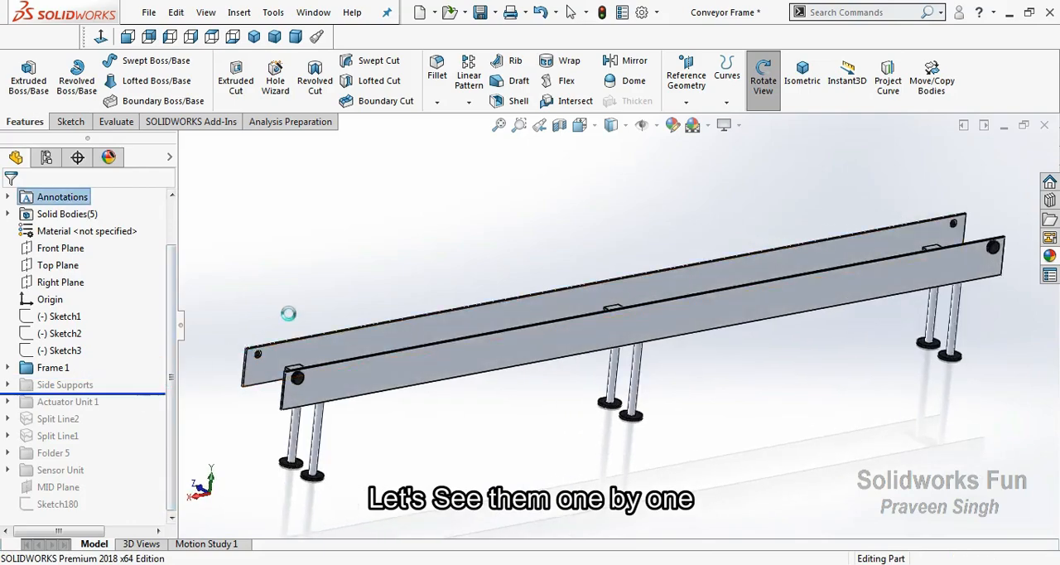
right_click(457, 217)
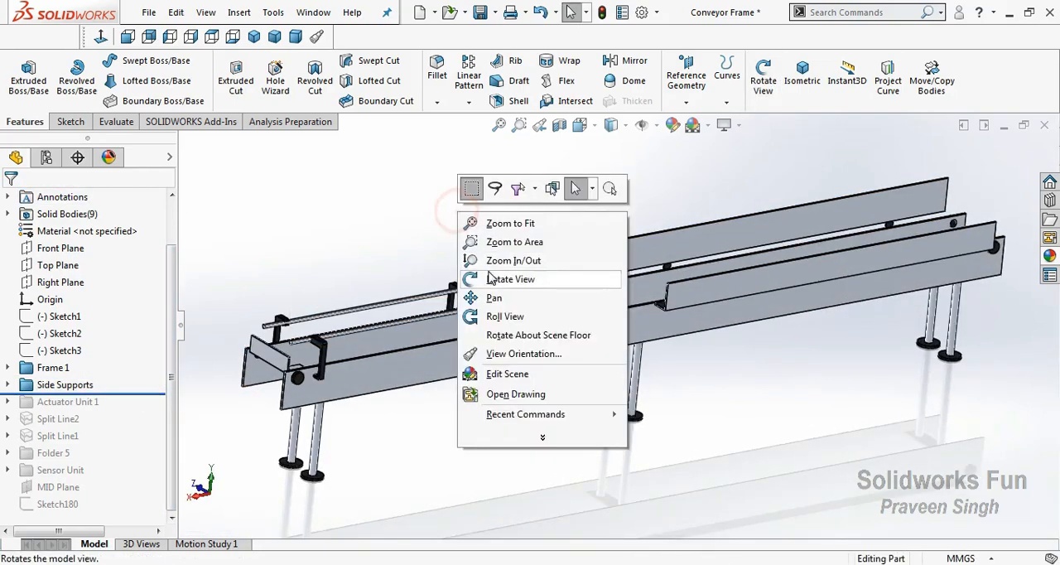
click(497, 279)
mouse_move(500, 277)
mouse_down()
mouse_move(557, 298)
mouse_move(496, 278)
mouse_up()
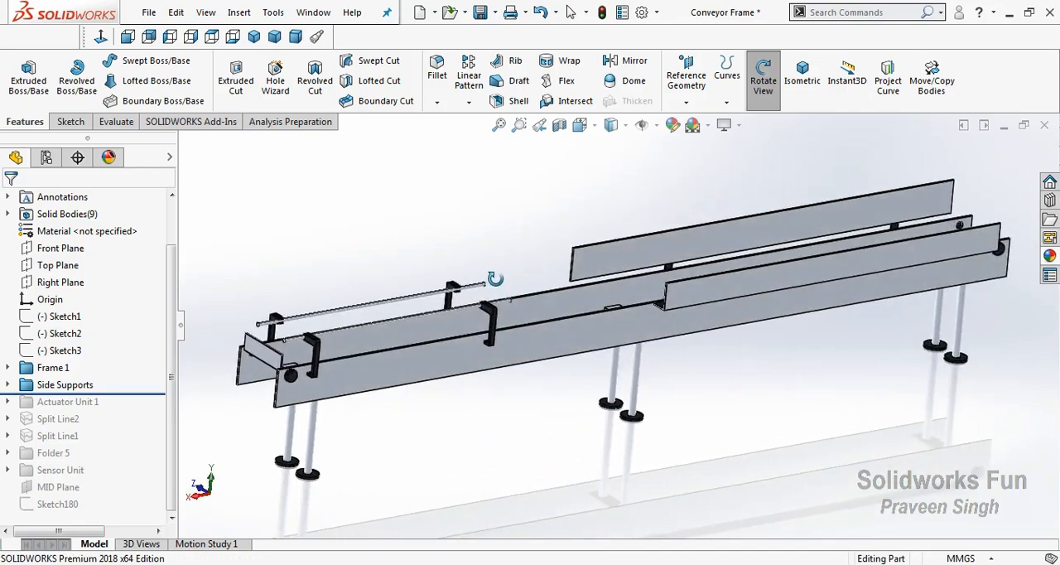
Roll the model forward past the Actuator Unit 1 folder and inspect the actuator beside the frame
drag(130, 393, 128, 410)
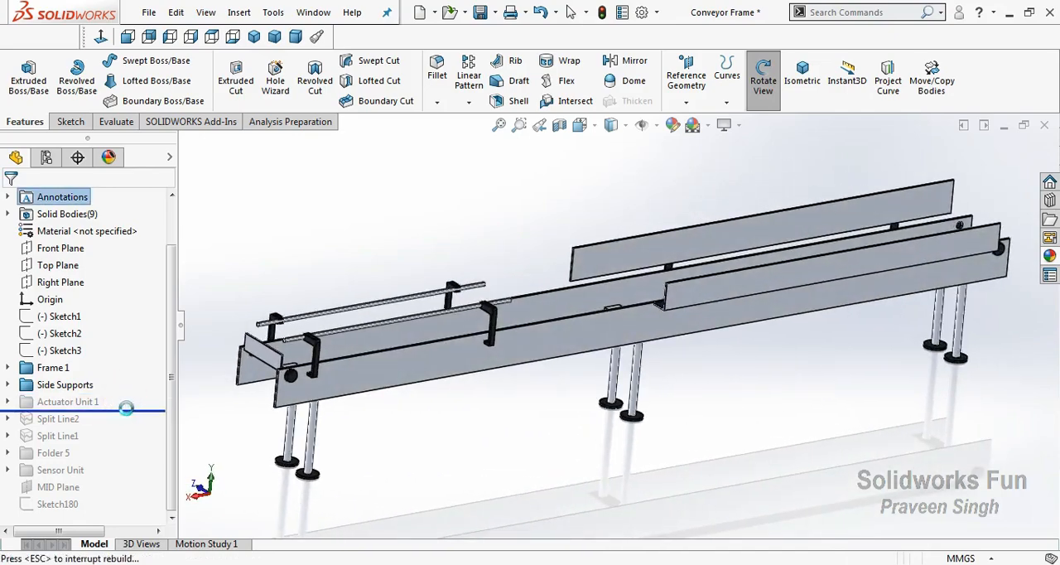
click(673, 349)
right_click(683, 364)
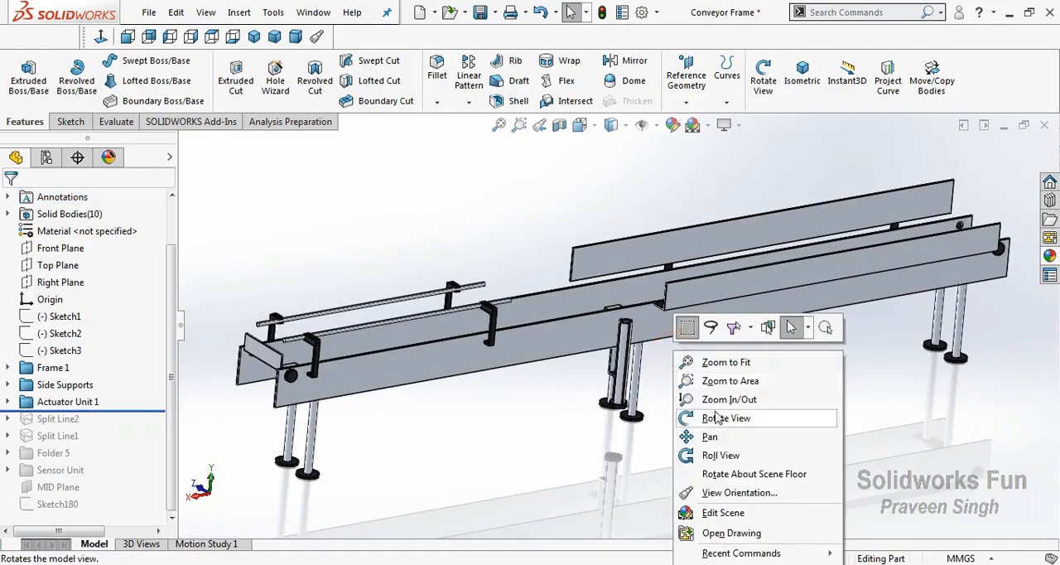
click(711, 351)
mouse_move(704, 348)
mouse_down()
mouse_move(502, 279)
mouse_move(530, 323)
mouse_move(512, 356)
mouse_move(607, 313)
mouse_move(679, 331)
mouse_move(656, 265)
mouse_move(690, 336)
mouse_move(713, 346)
mouse_move(704, 350)
mouse_up()
scroll(697, 340, up, 4)
Roll the model forward past the split lines and Folder 5, and highlight Folder 5's features on the frame
drag(129, 411, 124, 436)
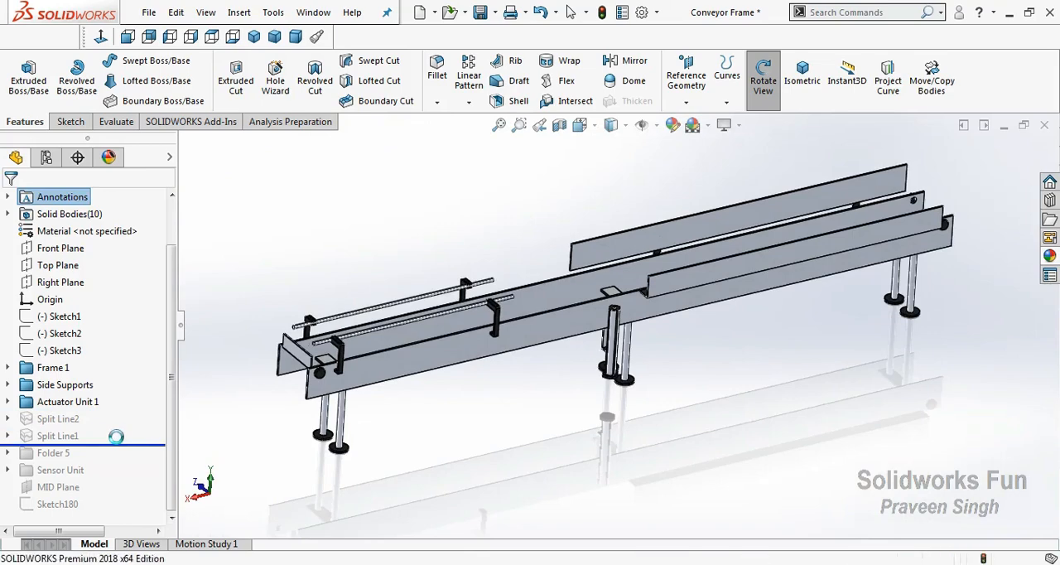
drag(116, 446, 119, 469)
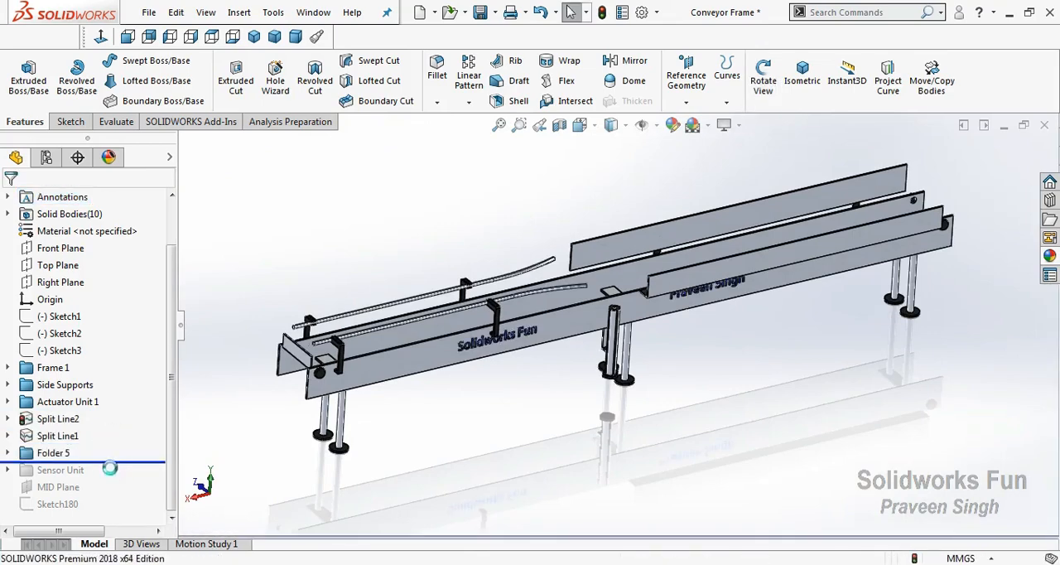
click(81, 453)
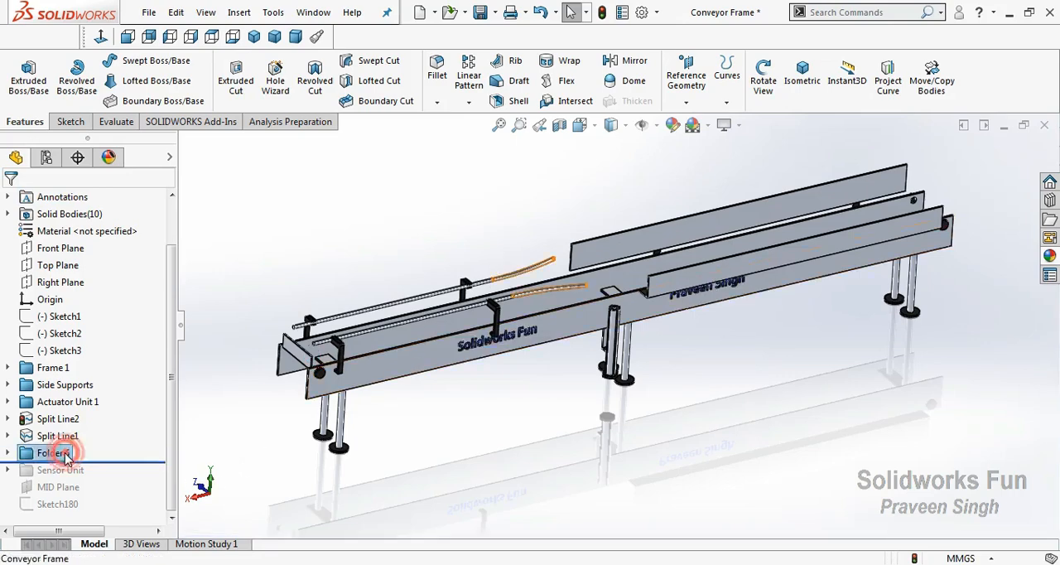
click(368, 252)
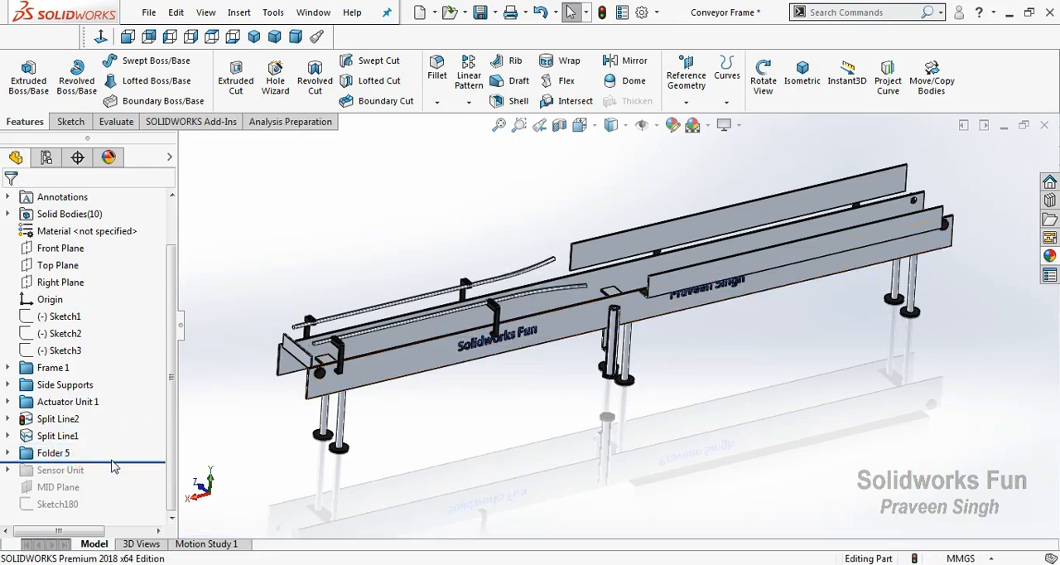
Roll the model forward past Sensor Unit, inspect the sensor up close, and restore all remaining features through Sketch180
drag(119, 460, 118, 478)
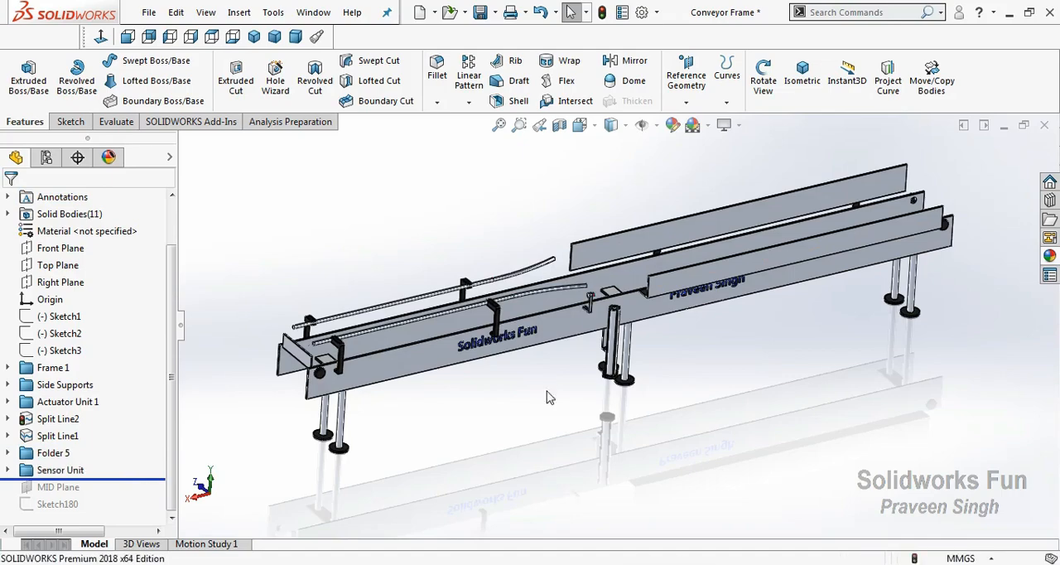
scroll(439, 407, down, 5)
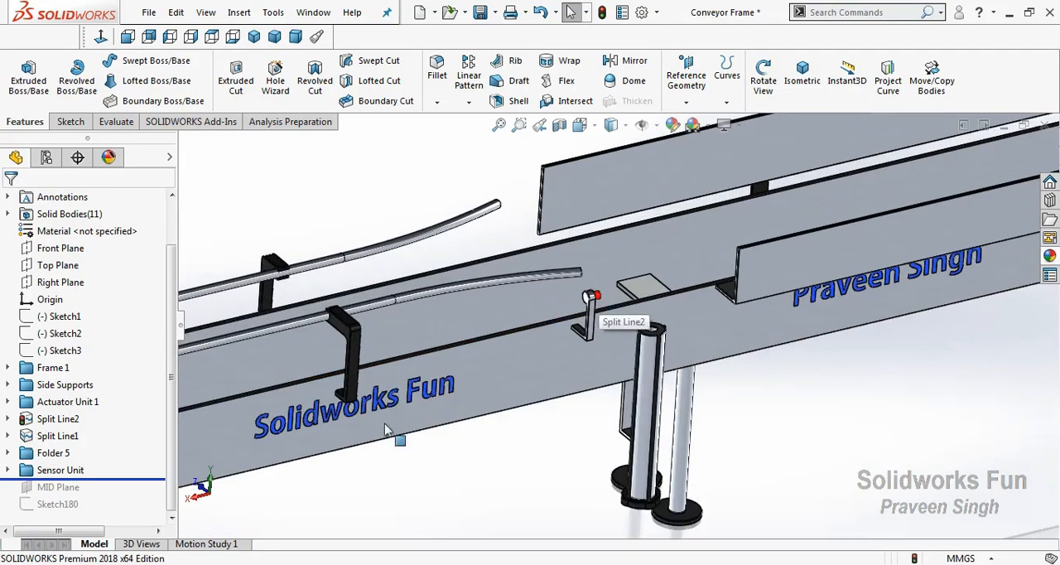
drag(150, 478, 139, 512)
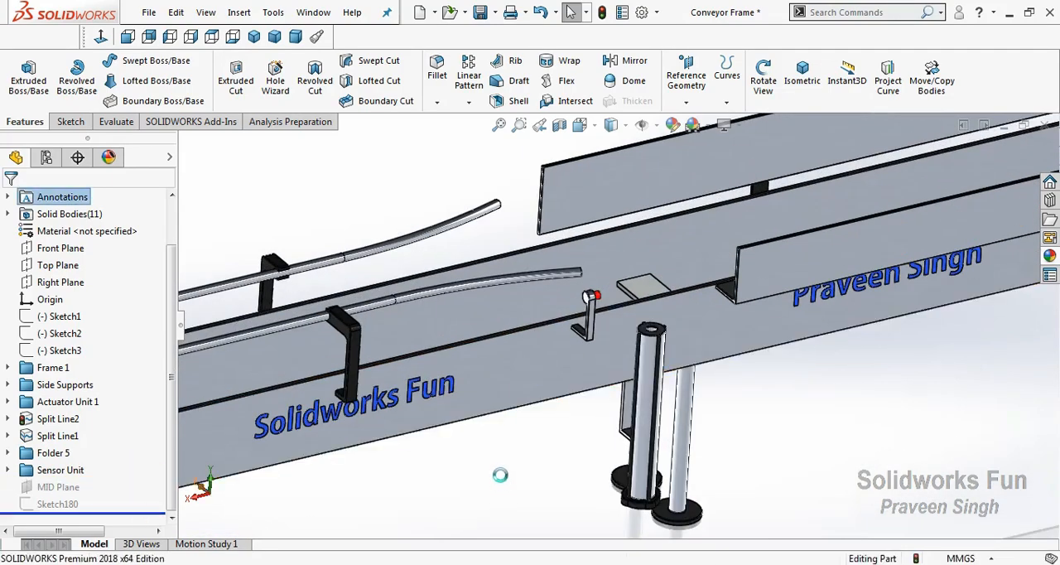
scroll(506, 473, up, 5)
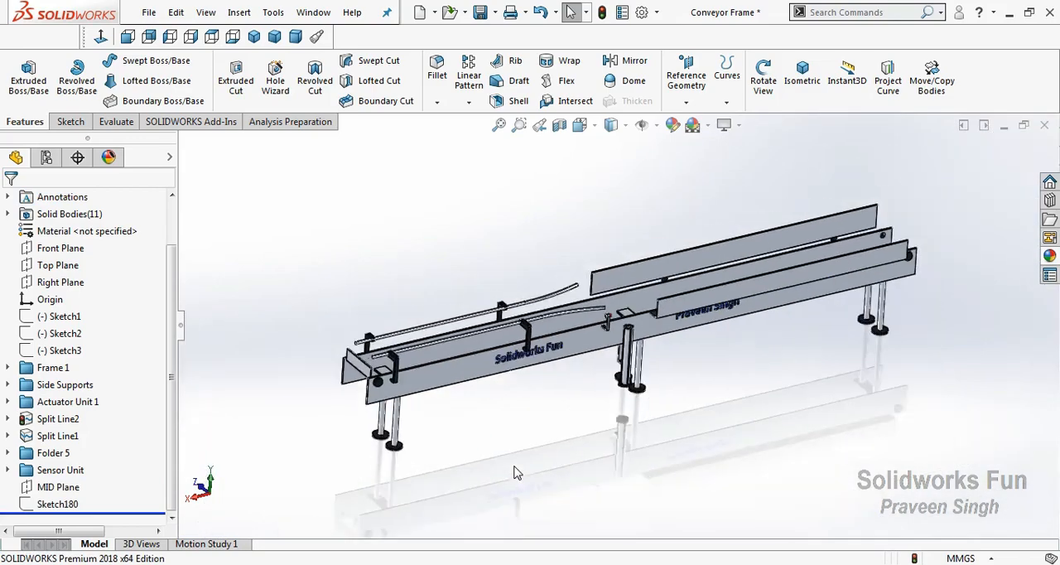
scroll(508, 420, down, 1)
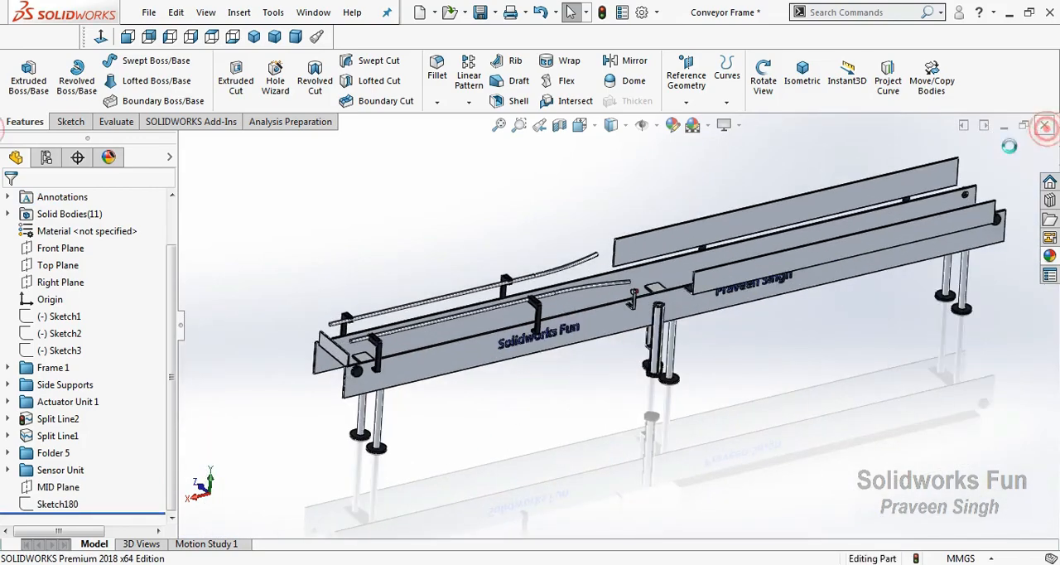
Close the Conveyor Frame part and inspect the Piston Unit part from several angles
click(1045, 125)
click(496, 303)
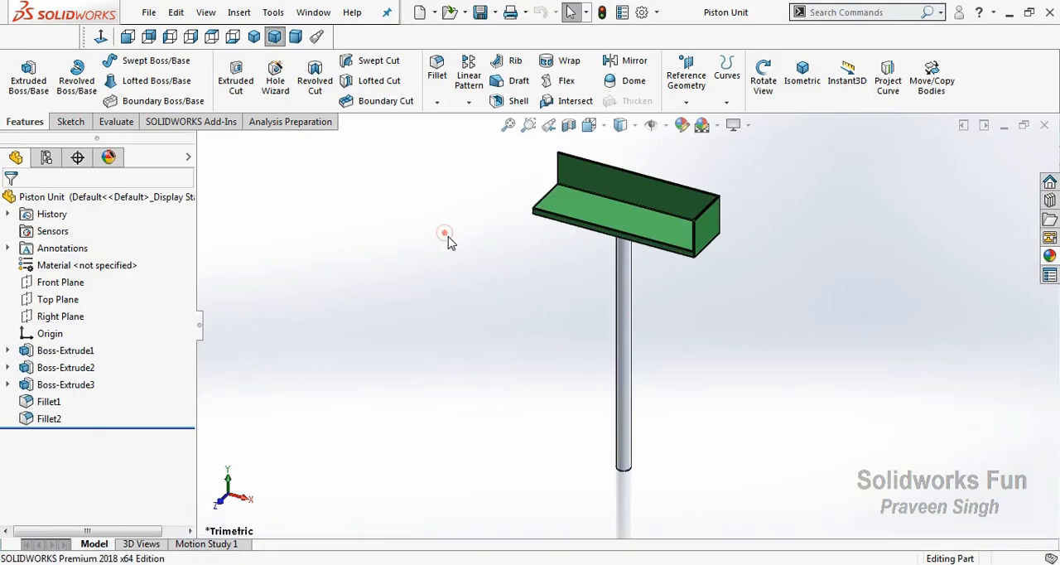
right_click(447, 241)
click(488, 299)
drag(487, 297, 570, 275)
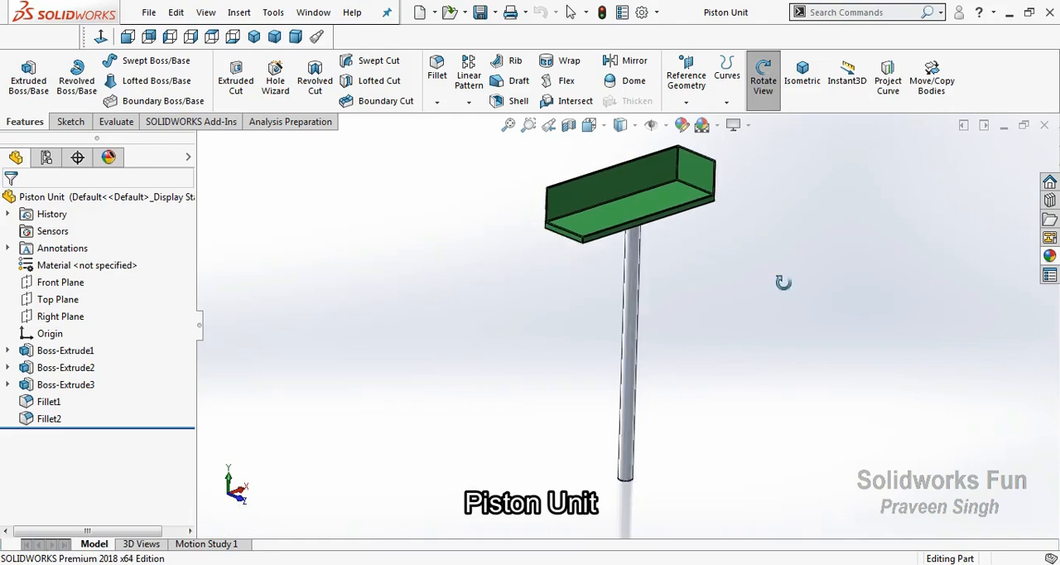
drag(669, 253, 583, 326)
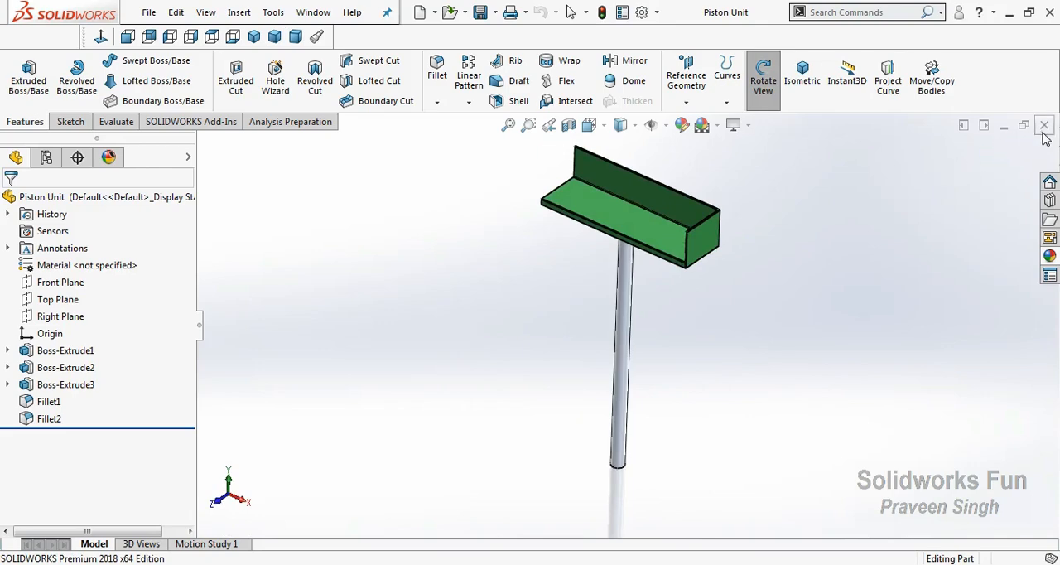
Close the Piston Unit part and inspect the Roller part from several angles
click(1045, 126)
right_click(405, 252)
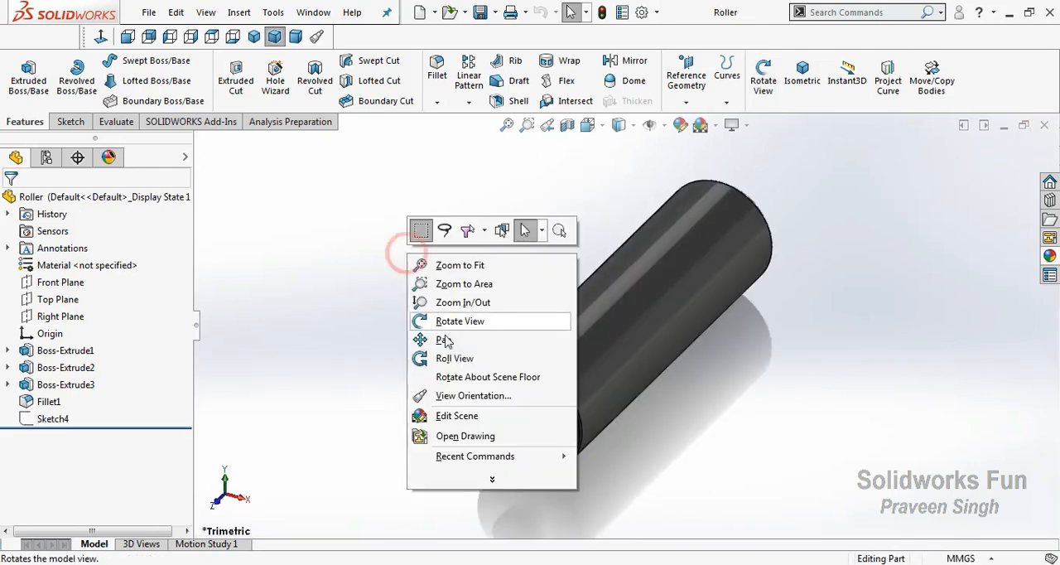
click(462, 322)
drag(456, 322, 480, 377)
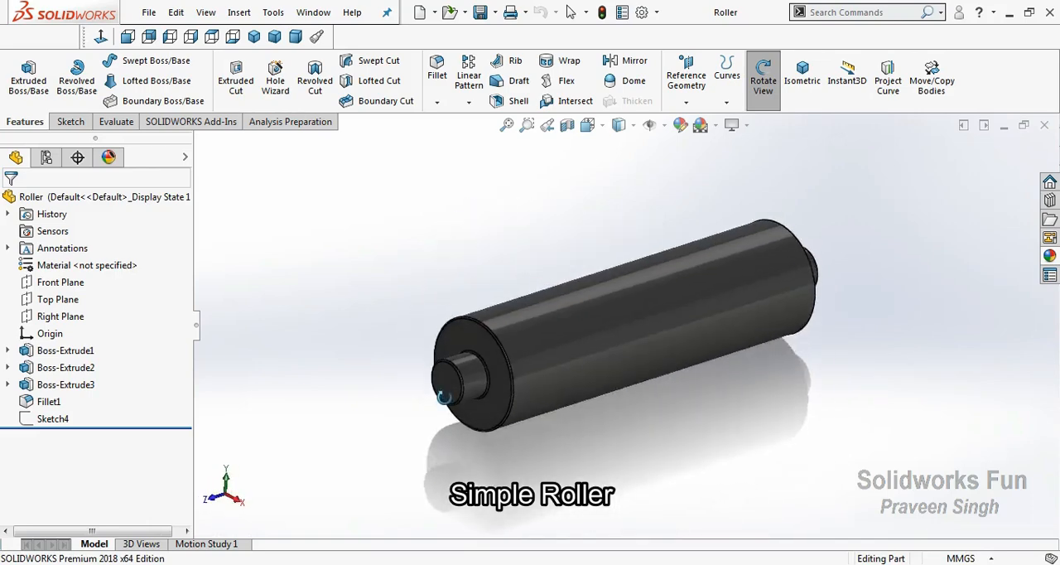
Close the Roller part and view the entire Belt part from the front
click(1045, 126)
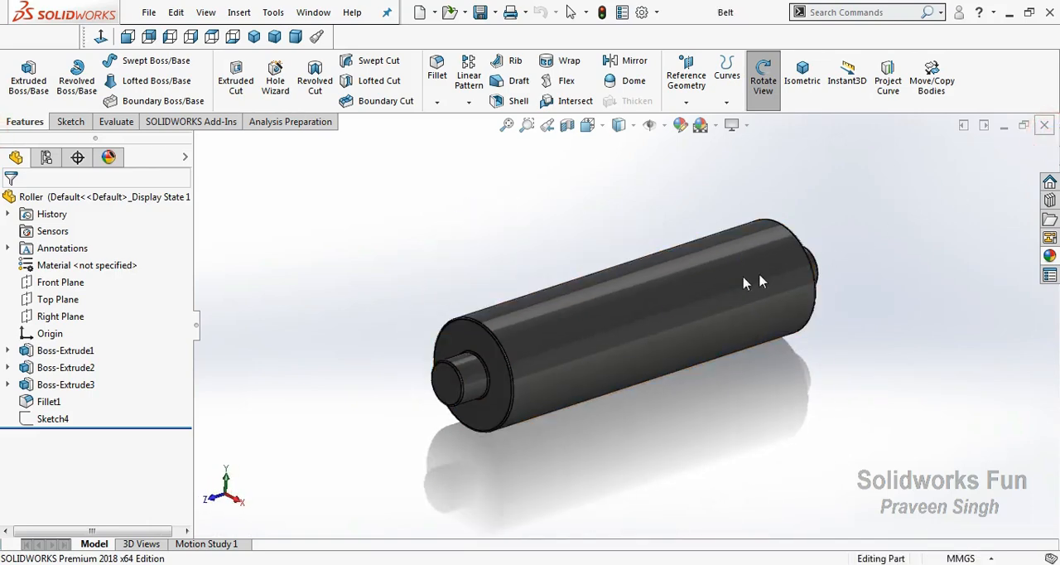
click(231, 500)
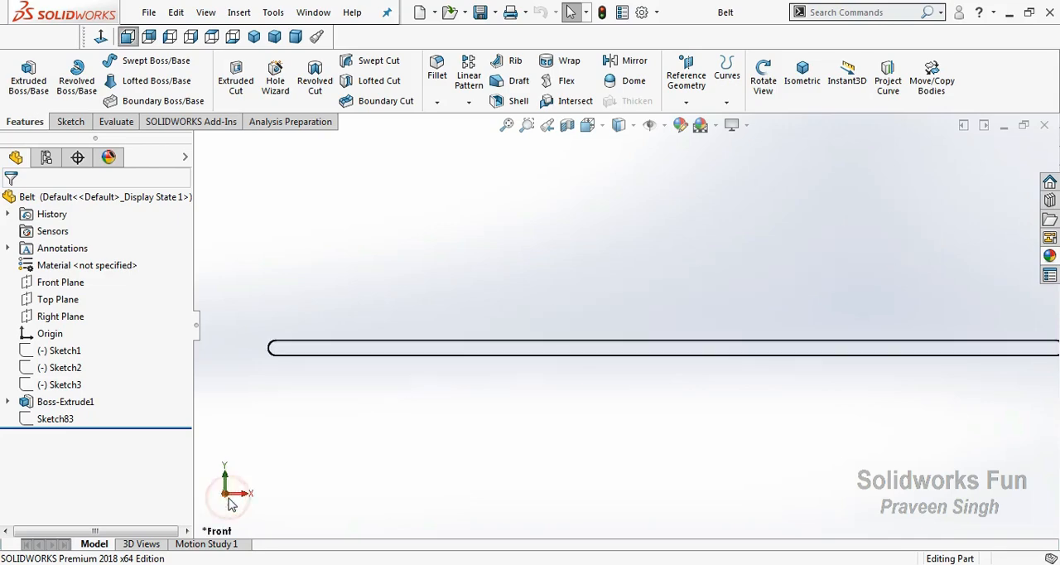
key(f)
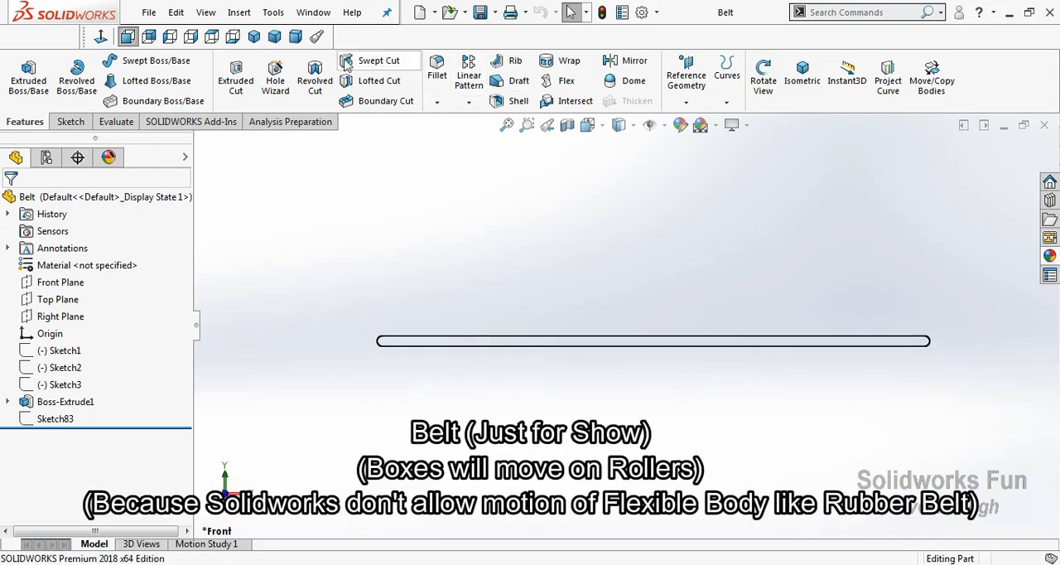
Inspect the extrusion settings of the Belt part's Boss-Extrude1 feature, and close the definition
click(276, 36)
click(66, 401)
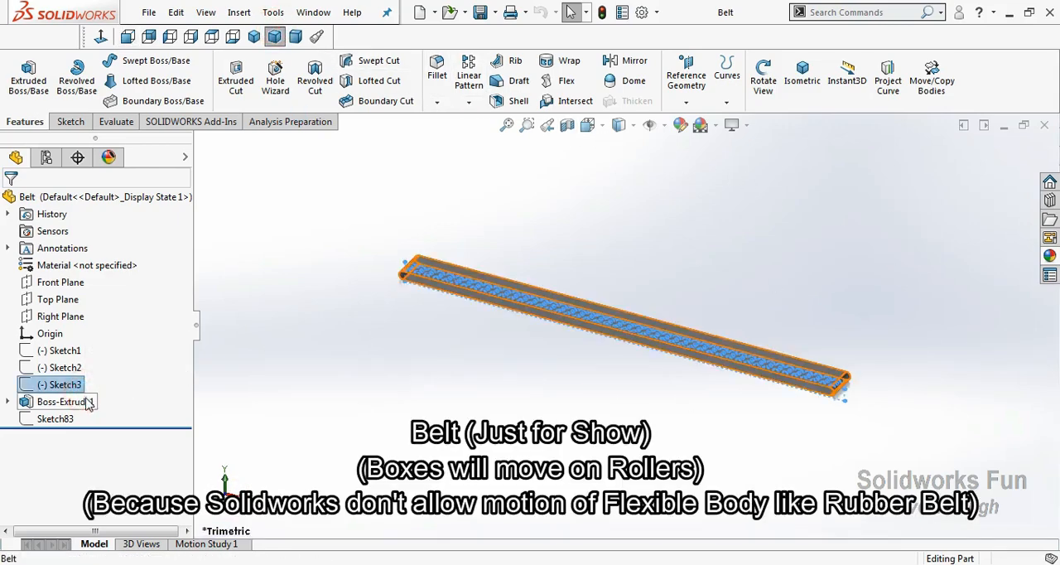
click(99, 352)
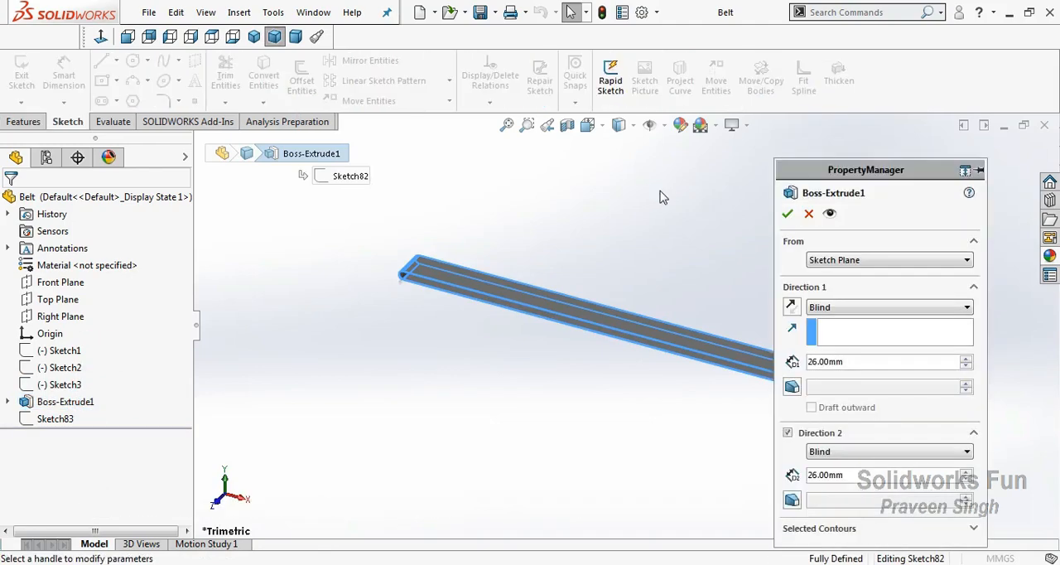
ctrl+middle_drag(1023, 411, 922, 391)
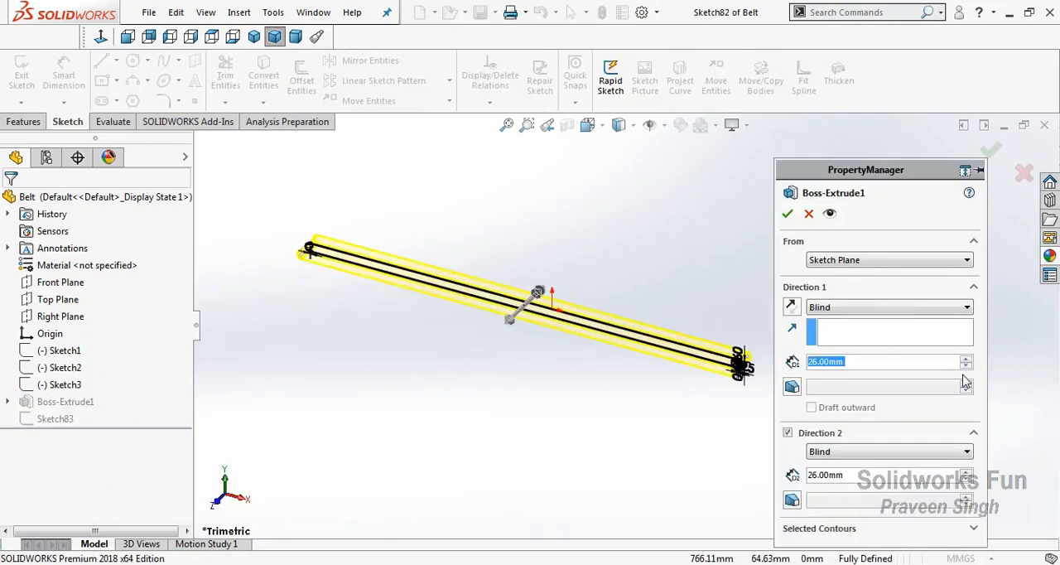
click(787, 215)
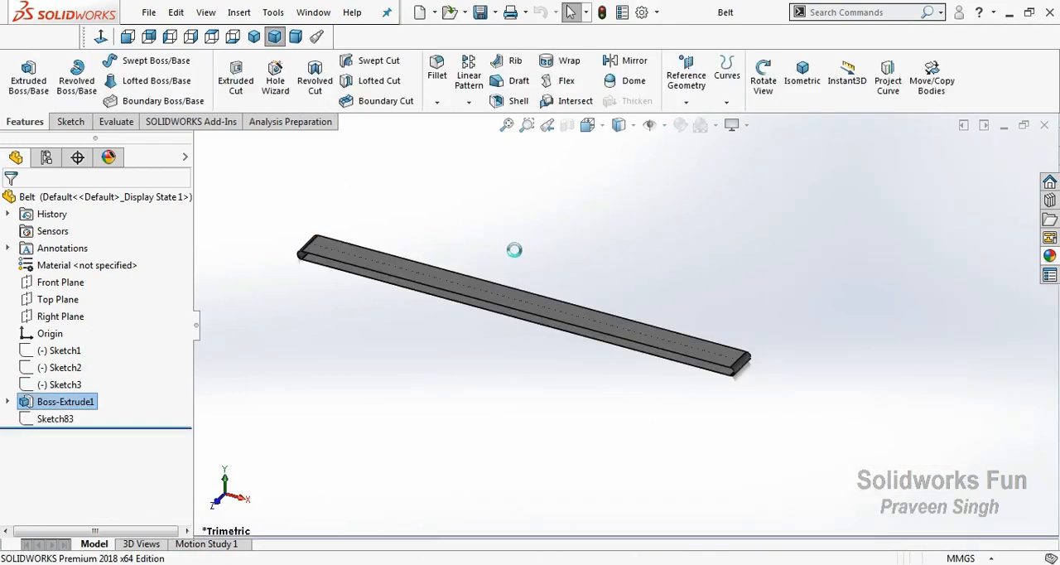
scroll(406, 254, down, 1)
click(858, 154)
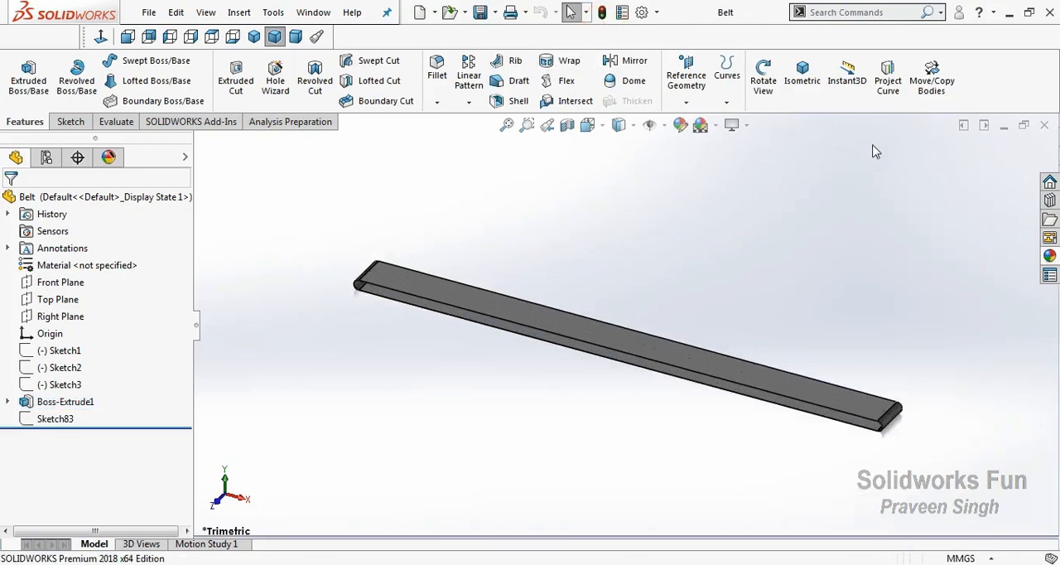
Close the Belt part and inspect the Box part from several angles
click(1044, 126)
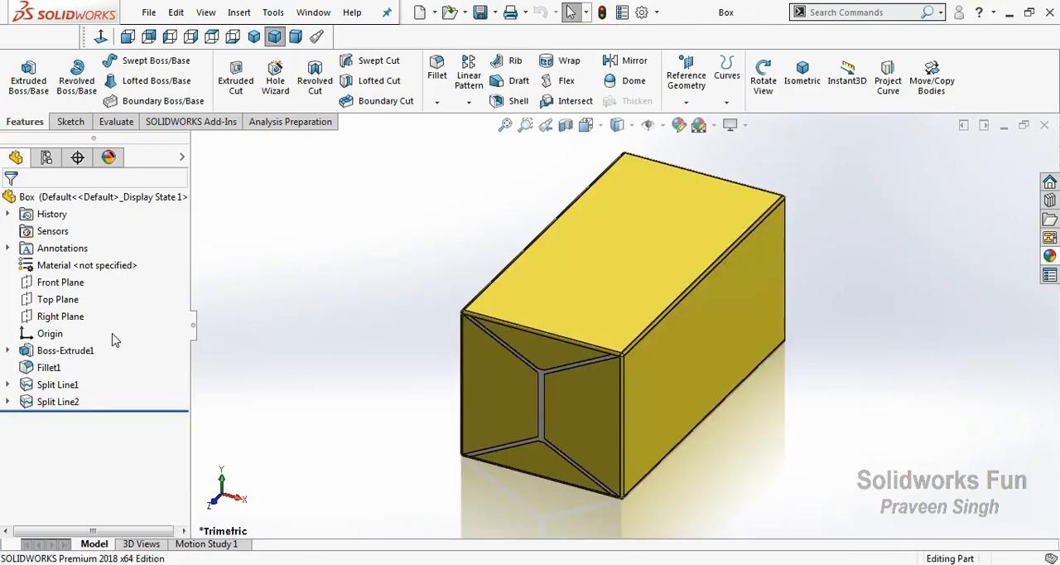
right_click(432, 250)
click(465, 310)
drag(465, 310, 673, 428)
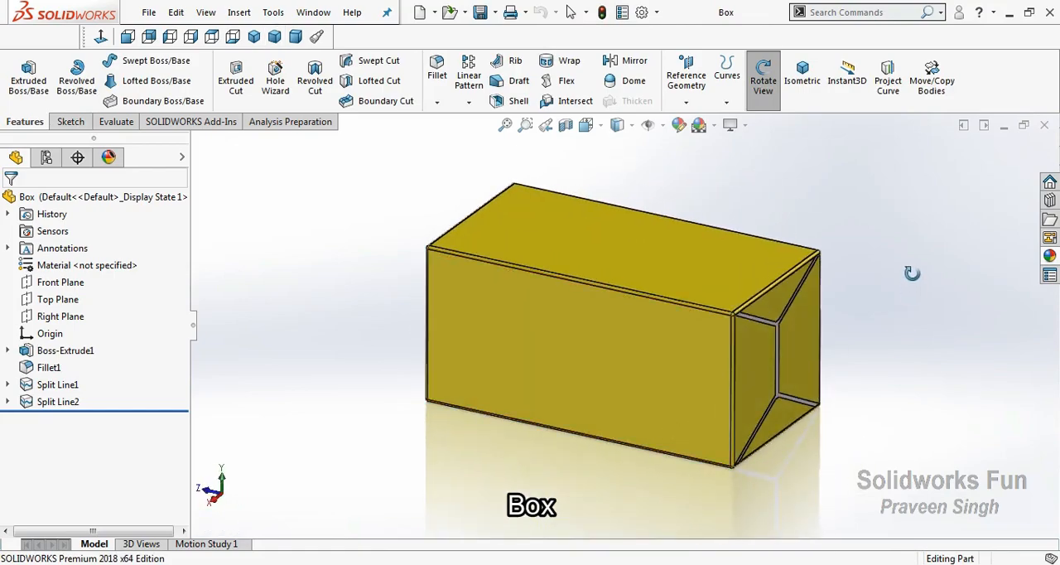
click(275, 37)
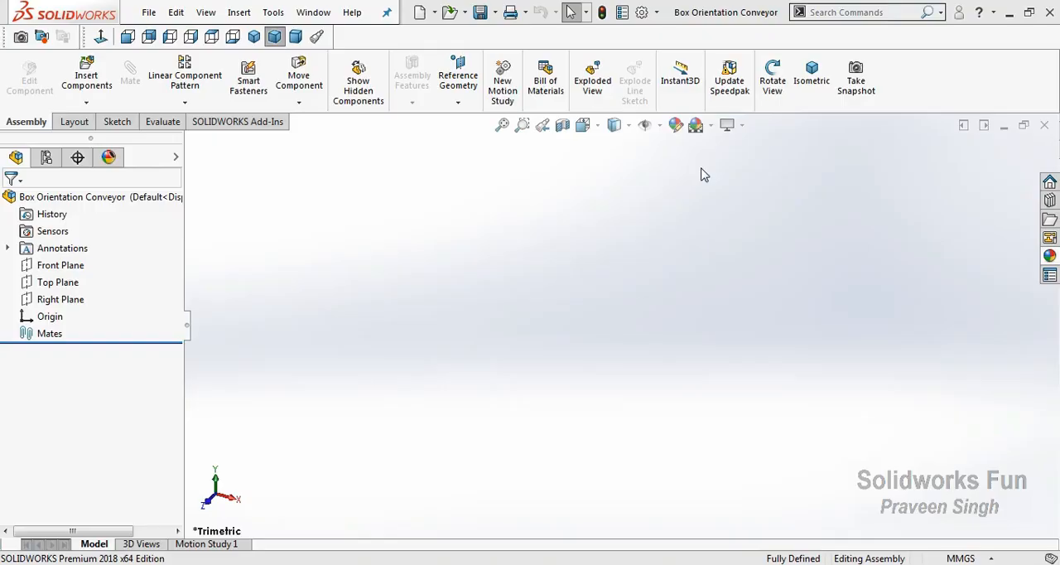
Insert the Conveyor Frame part into the Box Orientation Conveyor assembly and rebuild it
click(91, 101)
click(103, 118)
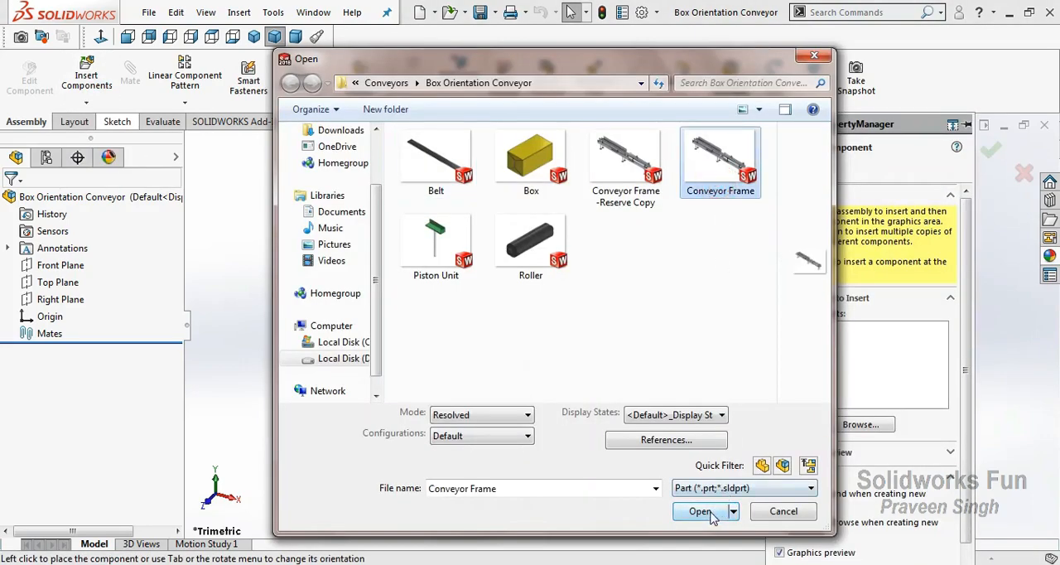
click(708, 512)
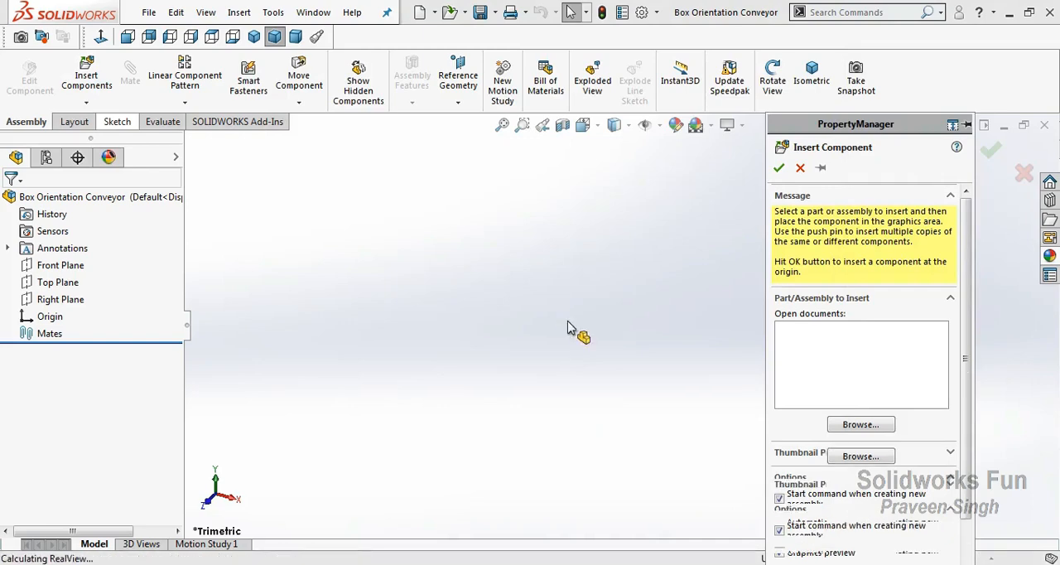
click(563, 327)
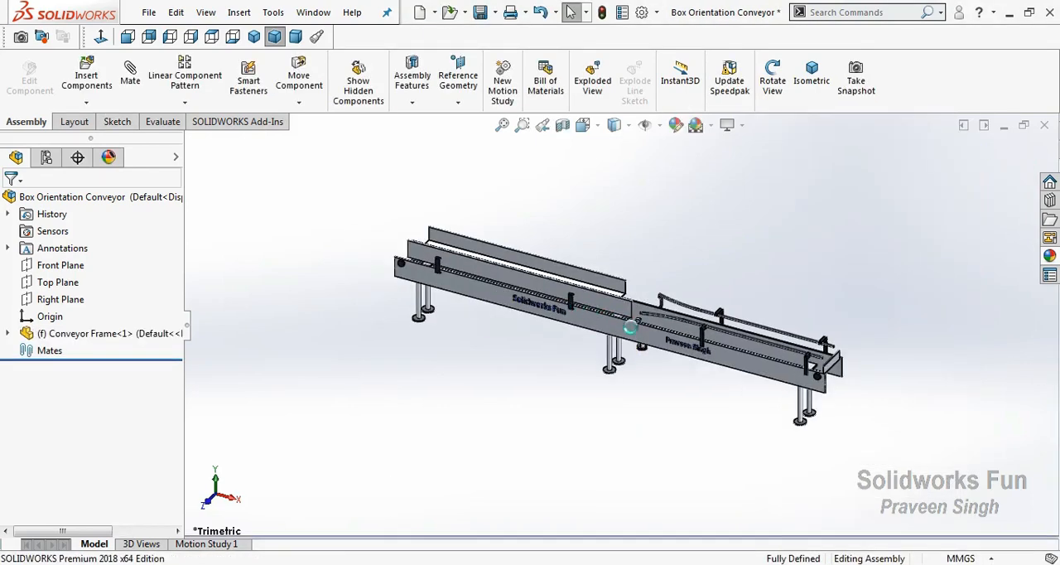
scroll(665, 343, down, 2)
click(604, 15)
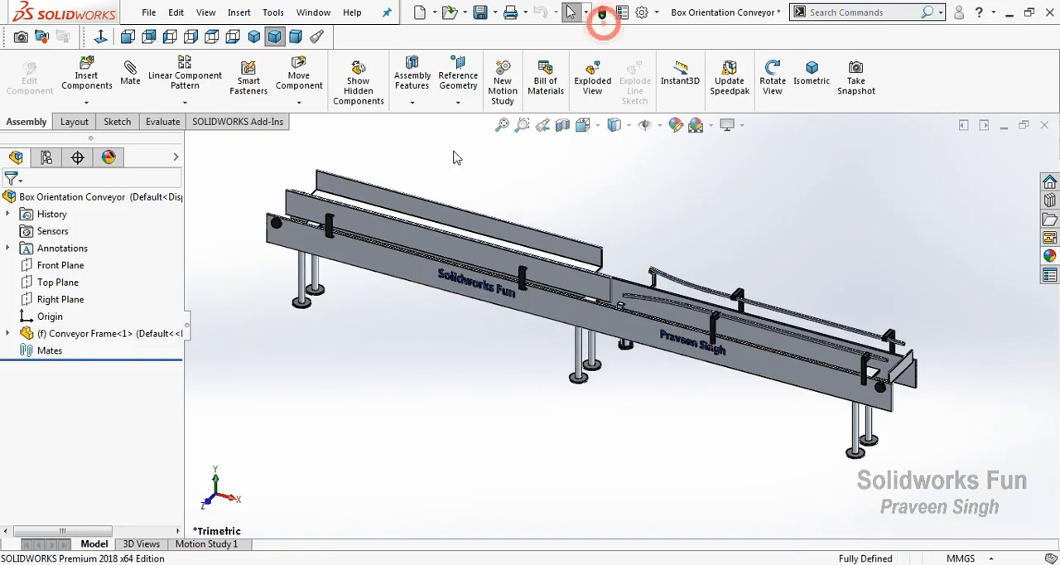
Float the fixed Conveyor Frame component so that mates can position it
click(105, 339)
right_click(105, 340)
click(160, 304)
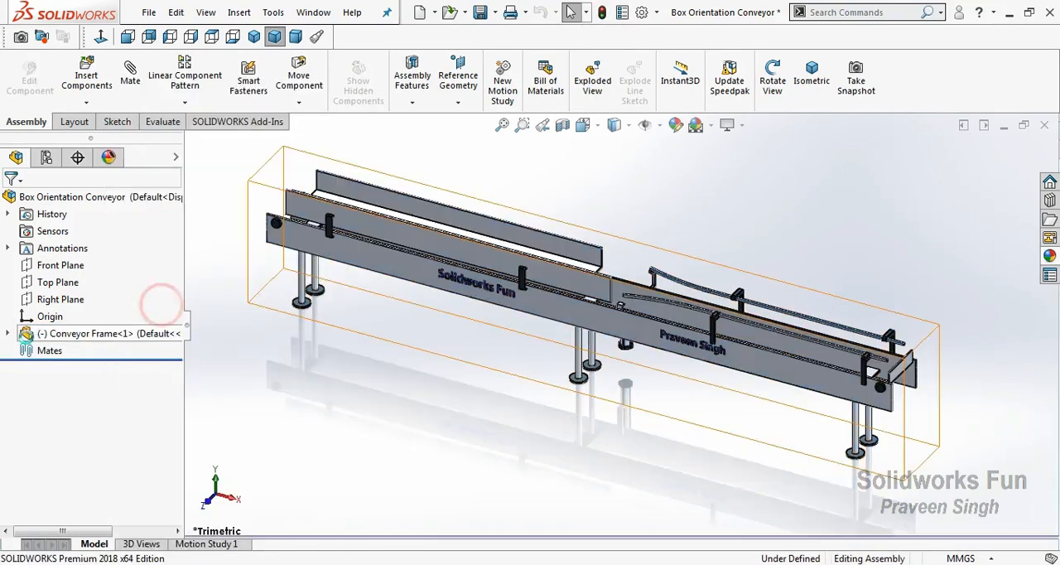
Mate the Conveyor Frame's MID Plane to the assembly's Front Plane
click(7, 334)
click(81, 299)
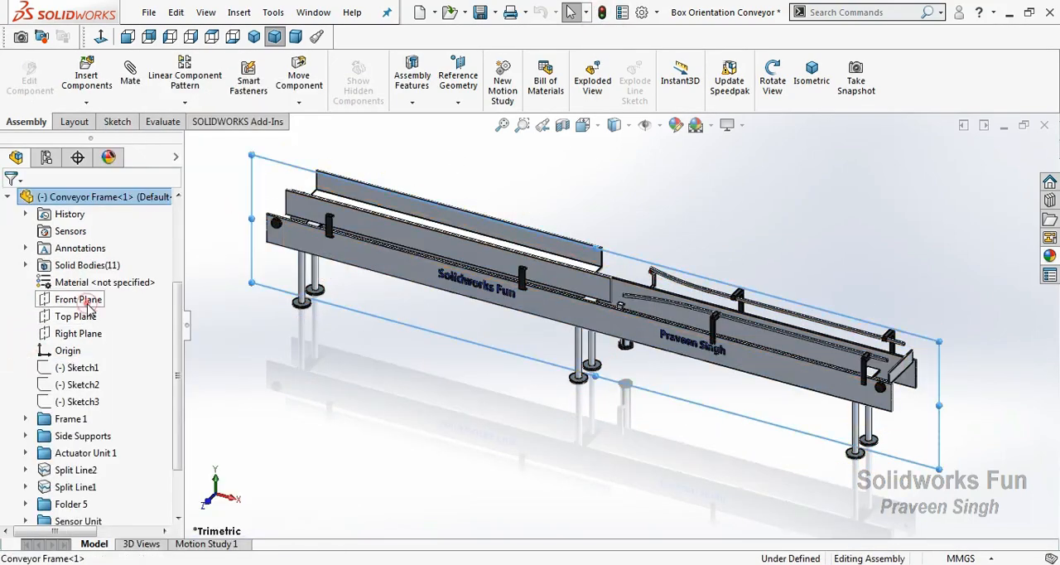
click(218, 481)
click(502, 126)
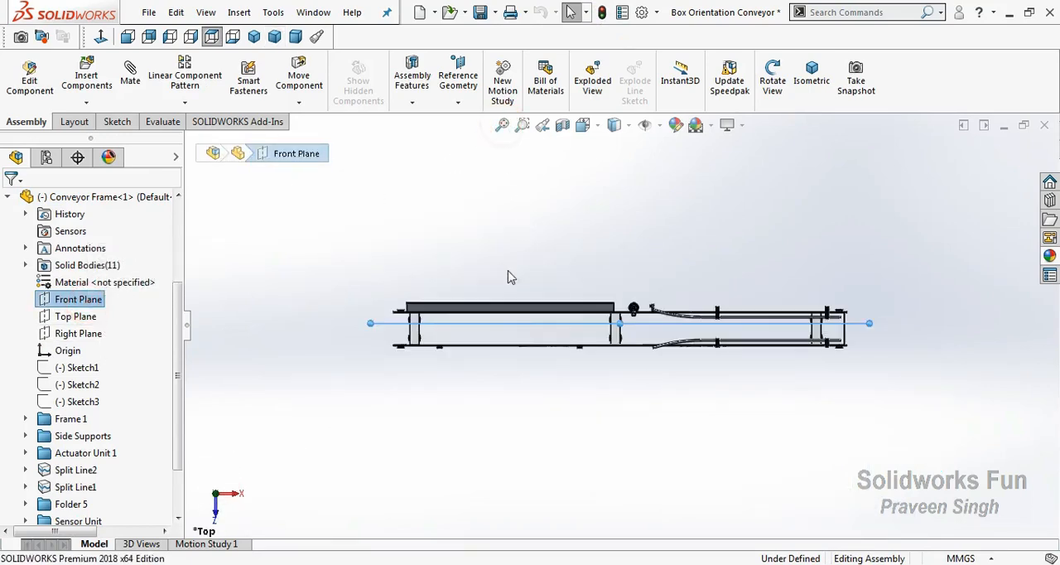
scroll(120, 354, up, 3)
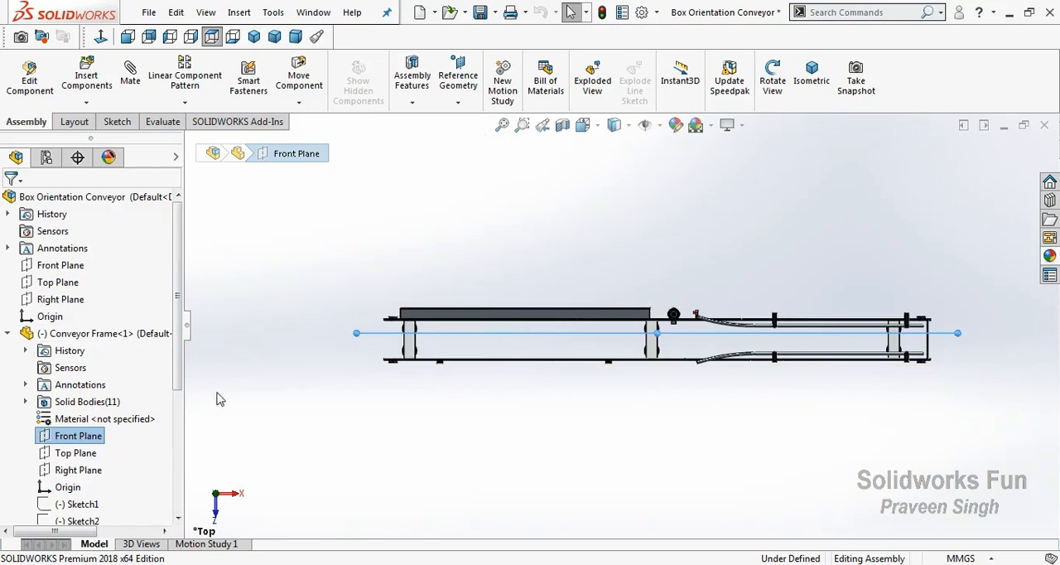
scroll(107, 365, down, 5)
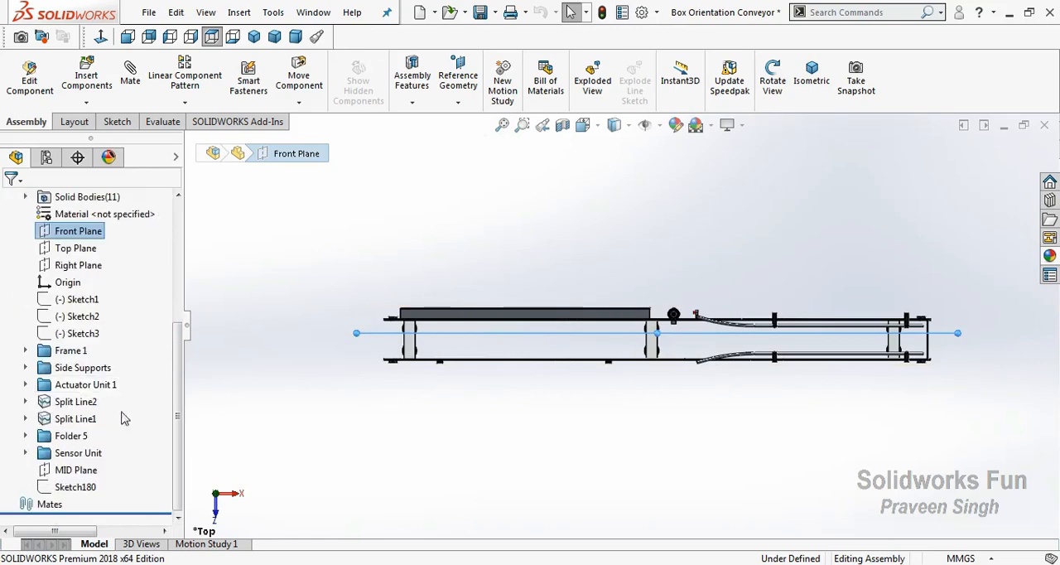
click(93, 469)
scroll(128, 332, up, 5)
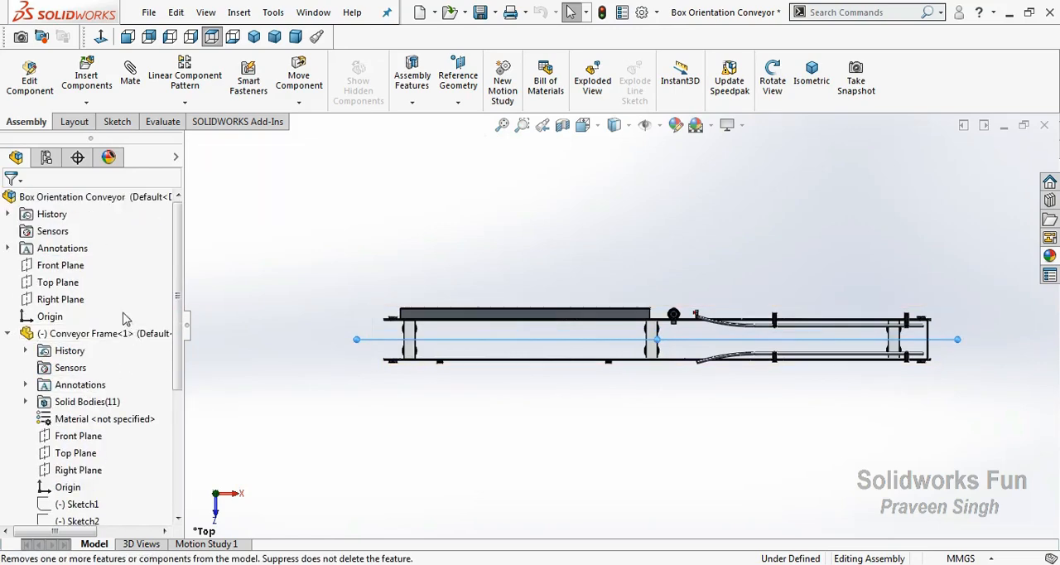
ctrl+click(77, 265)
click(89, 277)
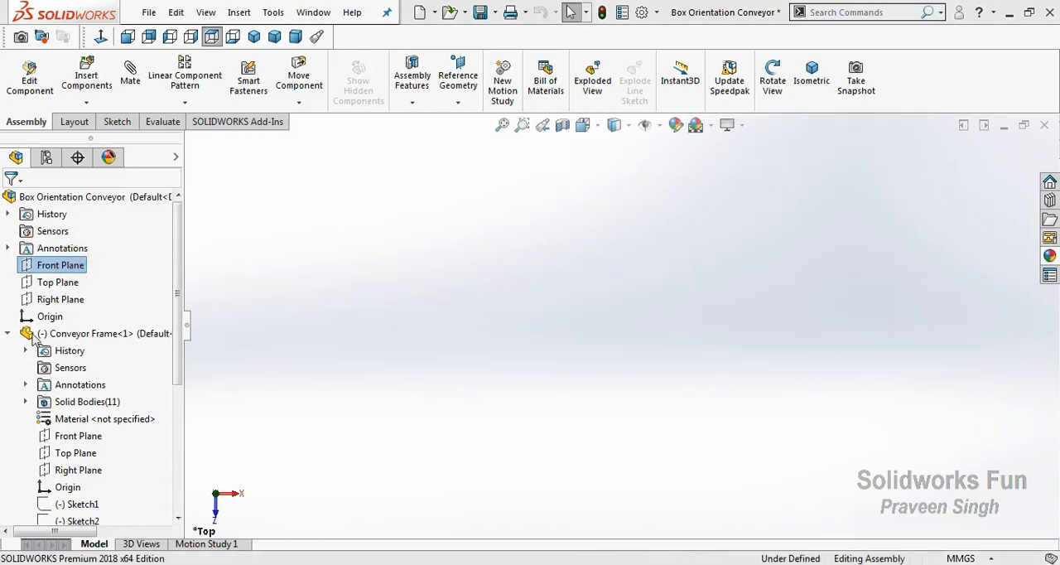
key(f)
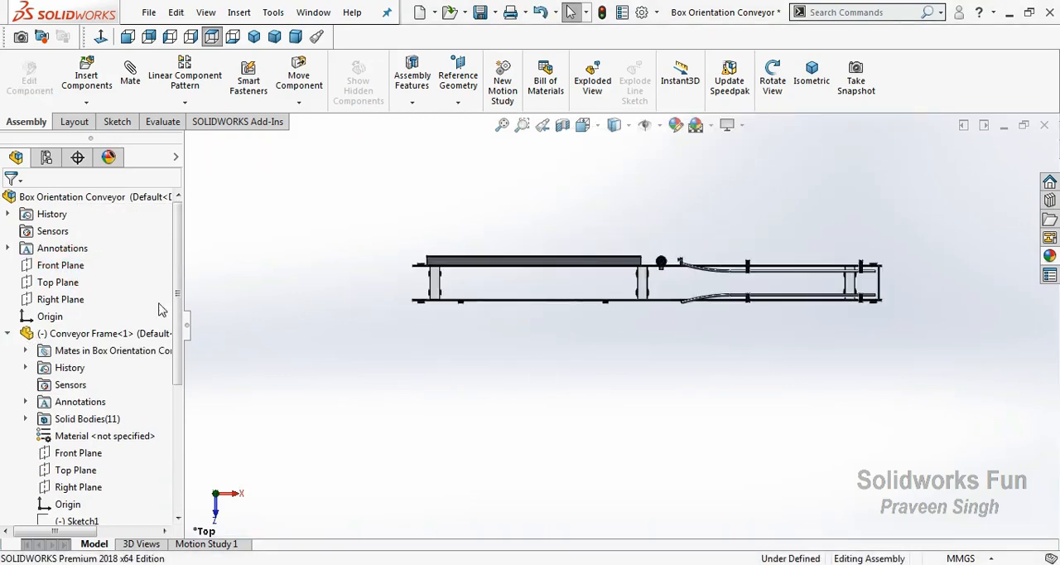
Mate the Conveyor Frame's Right Plane to the assembly's Right Plane
click(82, 304)
scroll(94, 277, down, 3)
ctrl+click(79, 333)
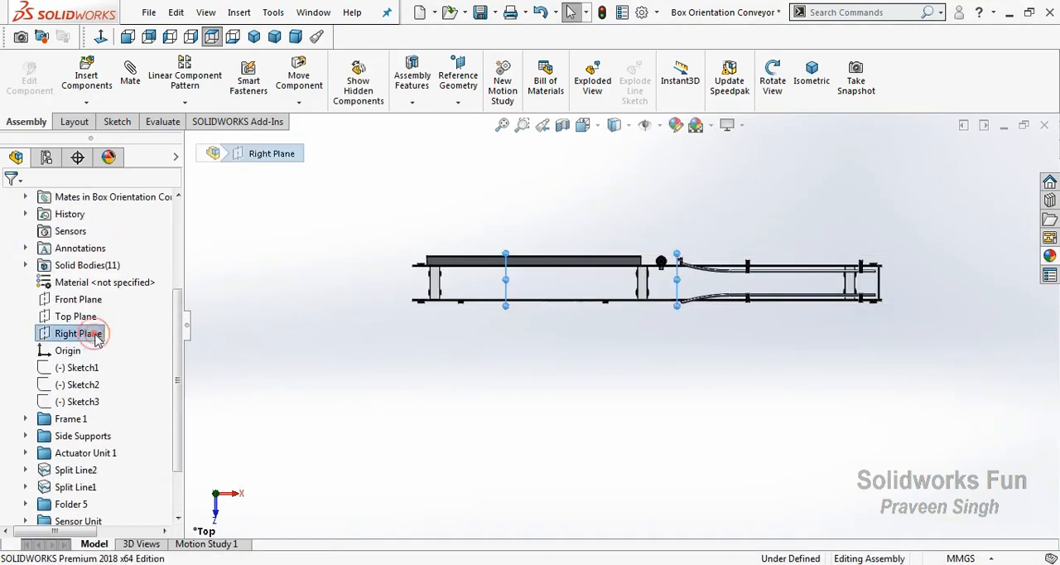
click(108, 344)
scroll(17, 344, up, 3)
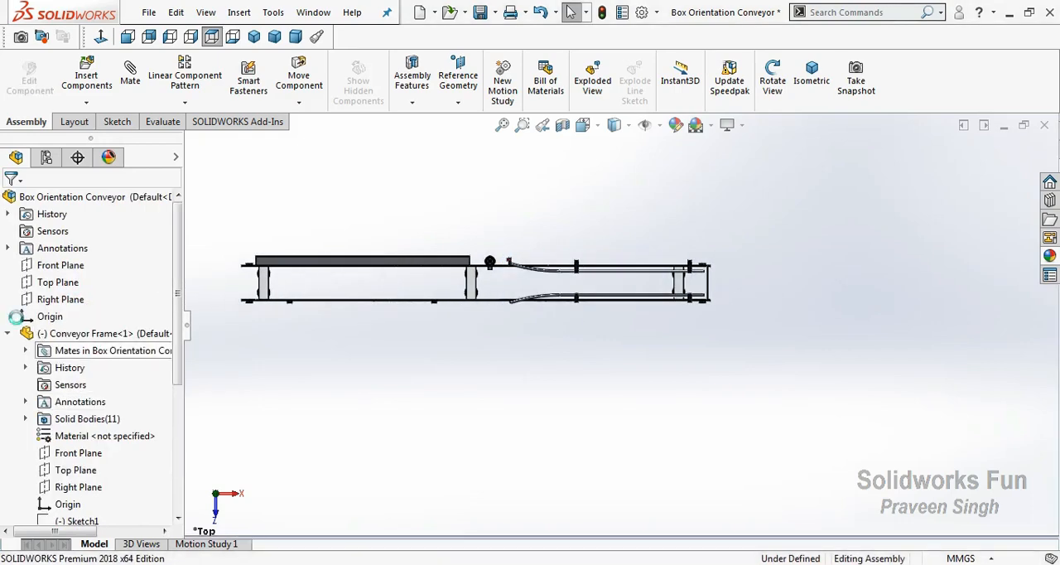
click(8, 333)
Mate the bottom face of one of the frame's middle leg feet to the assembly's Top Plane
right_click(327, 181)
click(379, 282)
drag(357, 408, 341, 149)
scroll(471, 314, down, 2)
drag(487, 334, 427, 313)
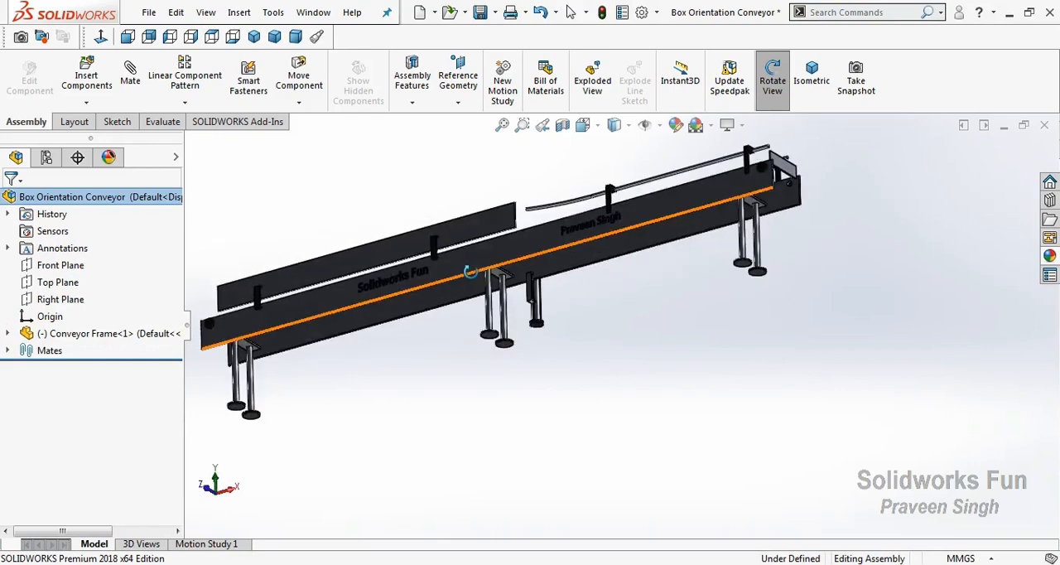
right_click(472, 273)
click(512, 361)
click(489, 335)
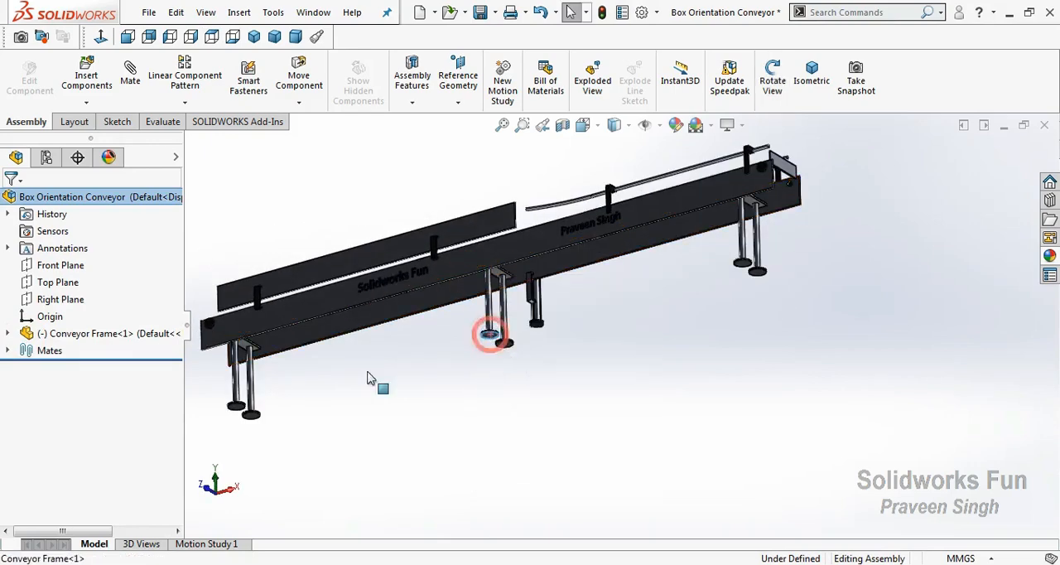
click(73, 287)
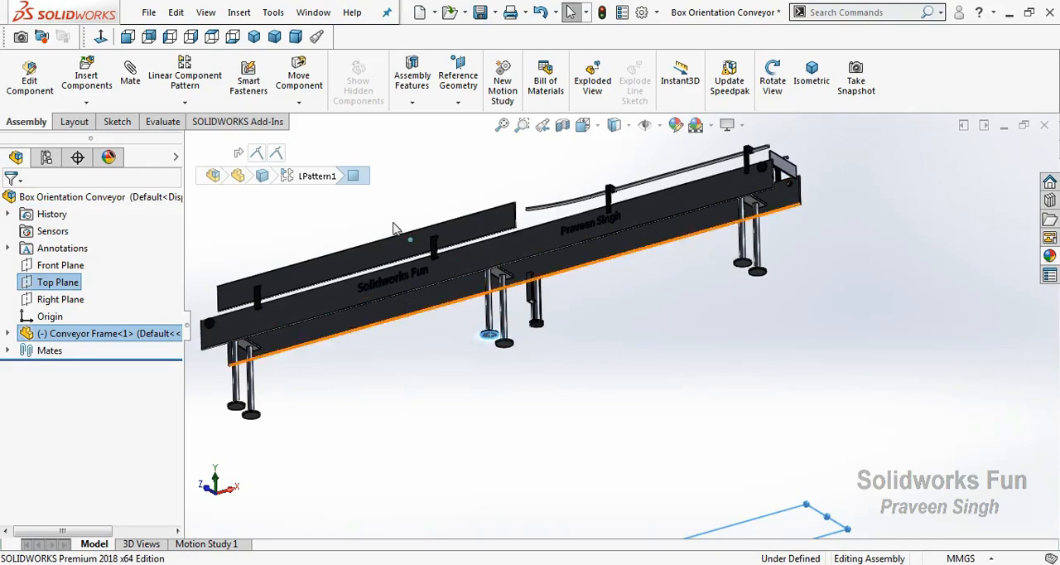
click(130, 73)
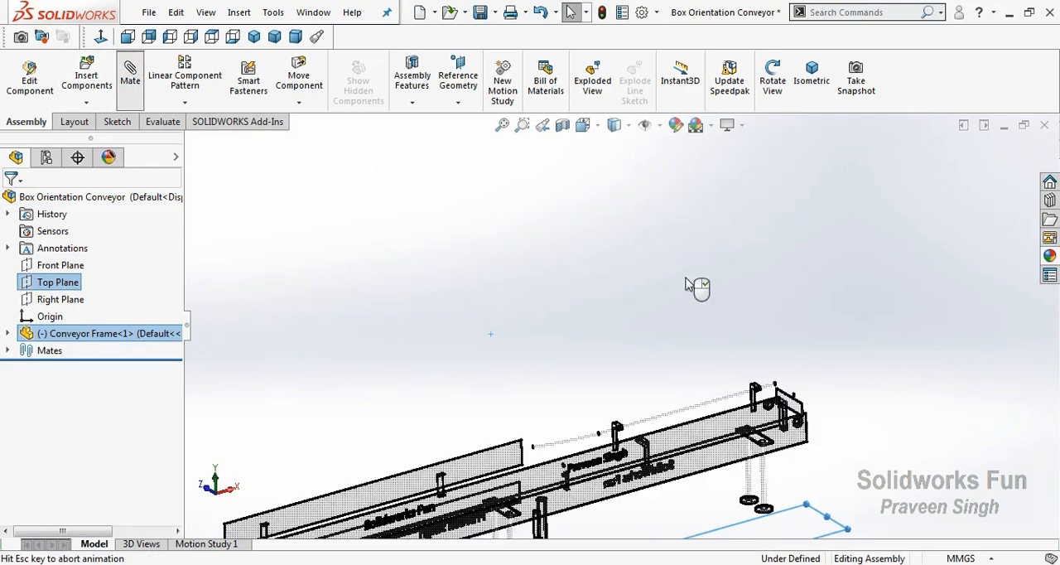
click(780, 168)
click(781, 168)
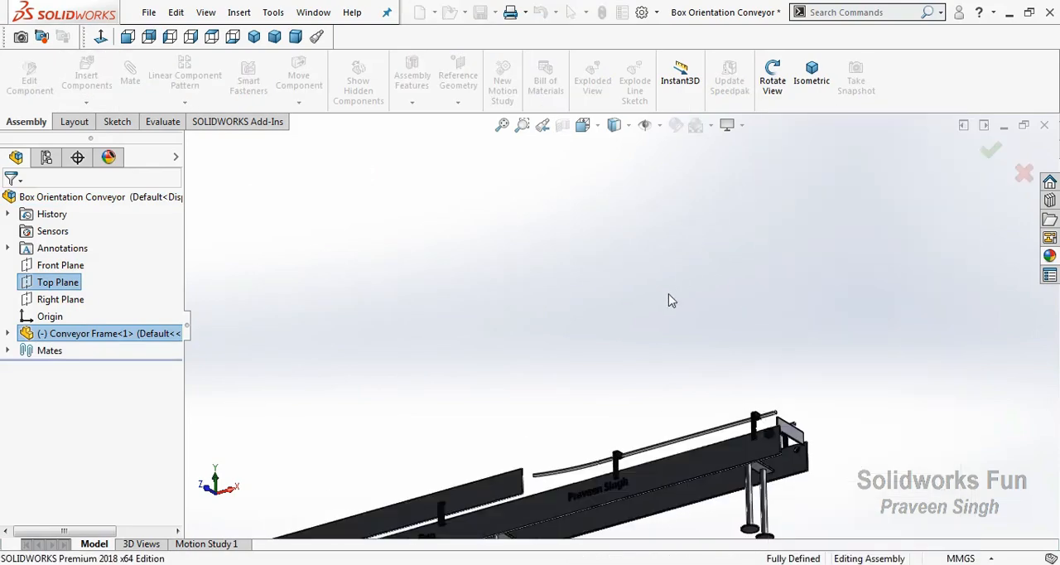
Fix the fully mated Conveyor Frame component in place in the assembly
right_click(596, 186)
click(630, 247)
drag(639, 290, 916, 361)
scroll(554, 508, down, 3)
drag(544, 428, 527, 437)
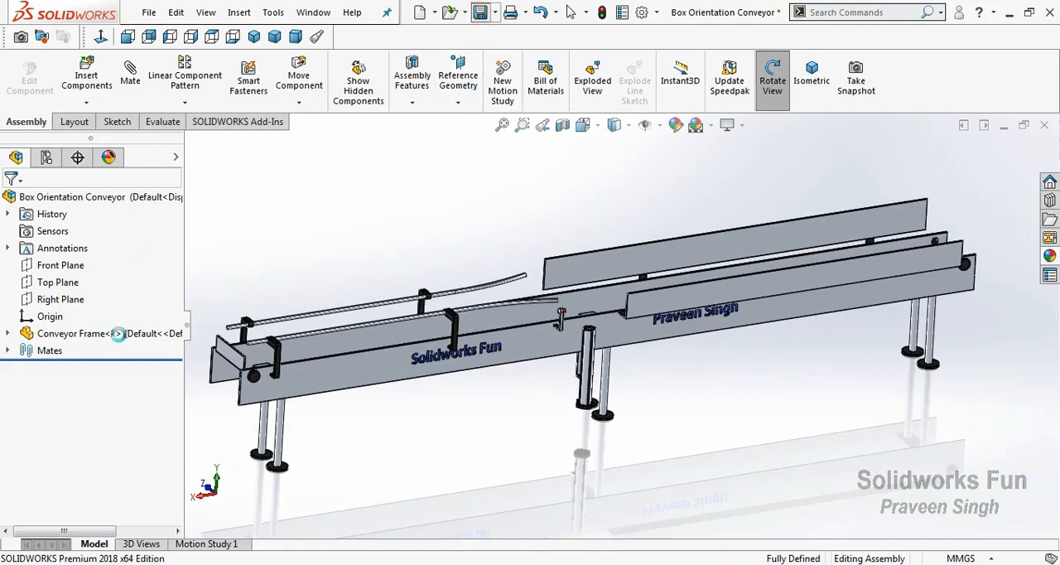
key(Escape)
click(118, 332)
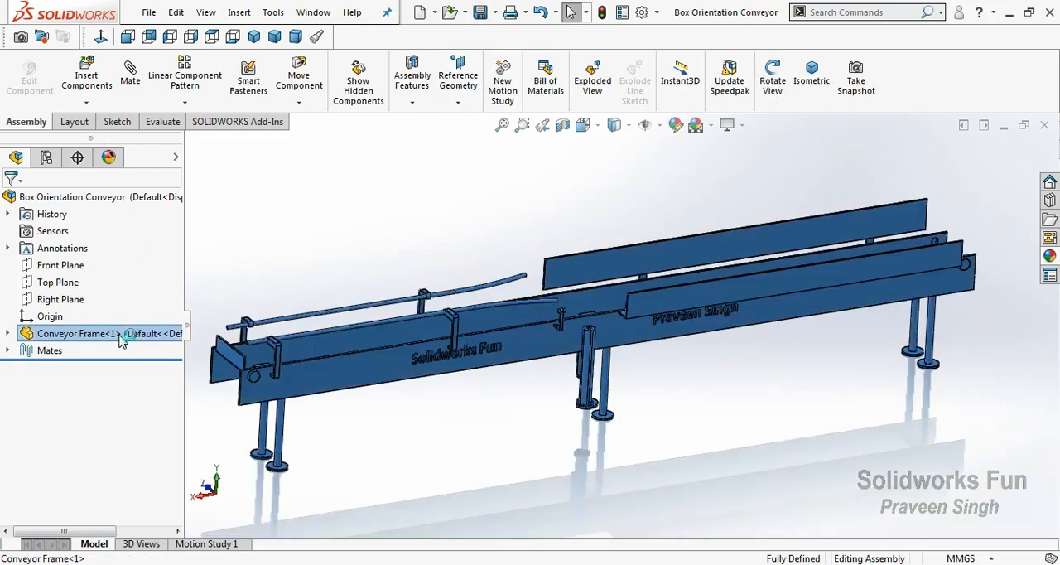
right_click(122, 334)
click(232, 297)
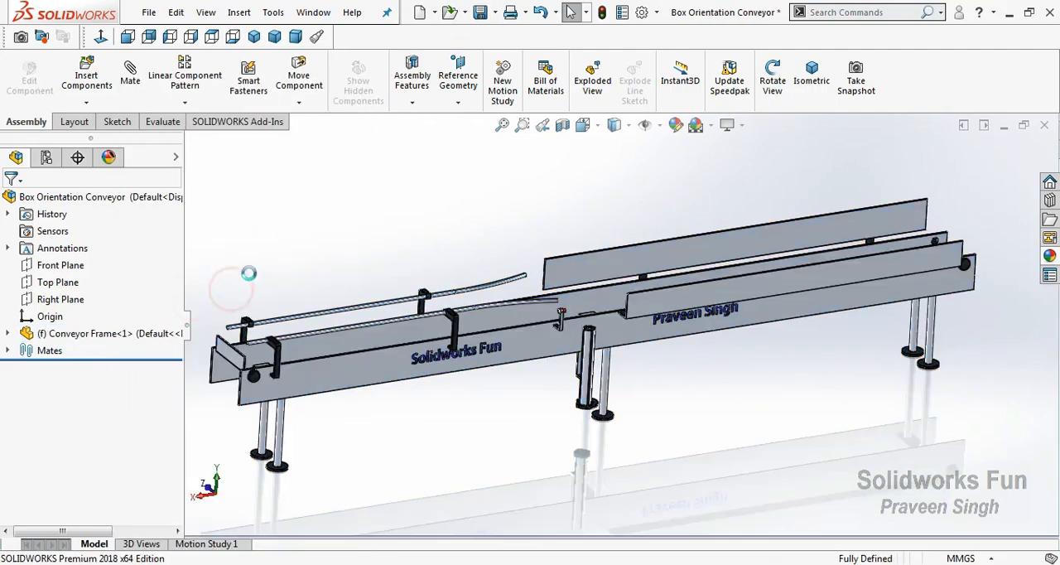
Show Sketch180 of the Conveyor Frame in the assembly
click(8, 333)
scroll(11, 484, down, 4)
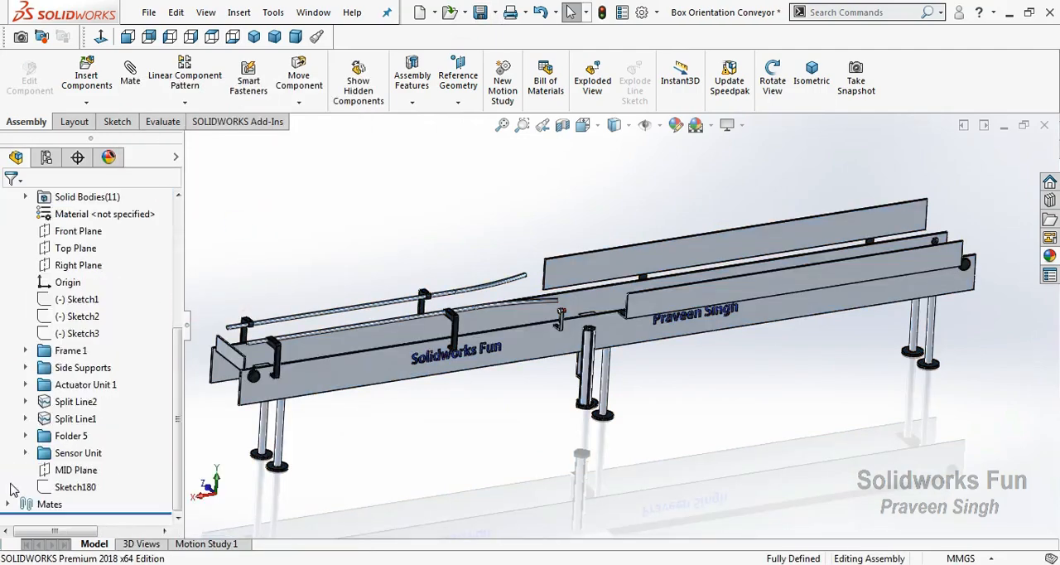
click(60, 488)
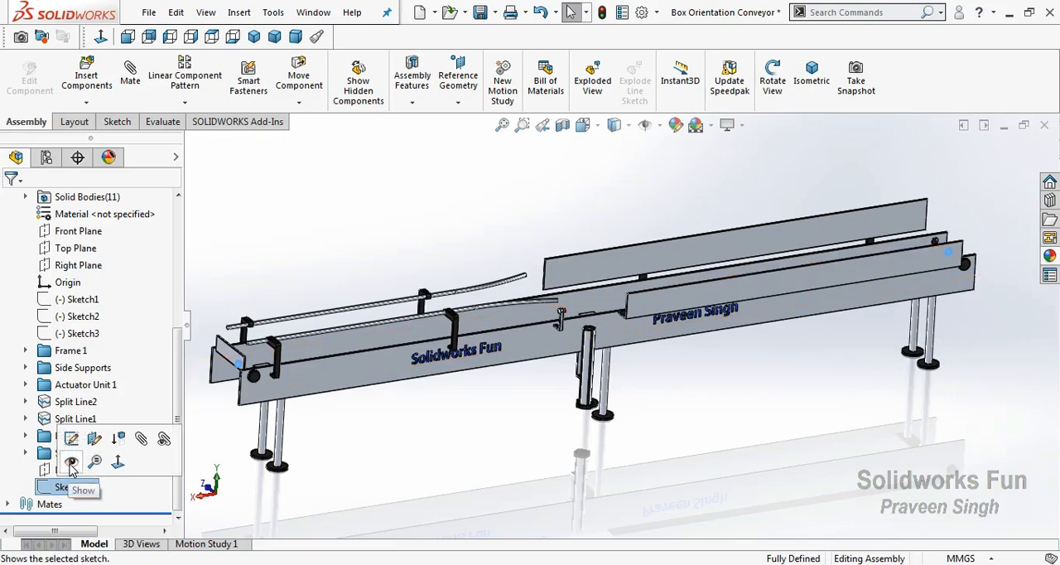
scroll(129, 420, up, 4)
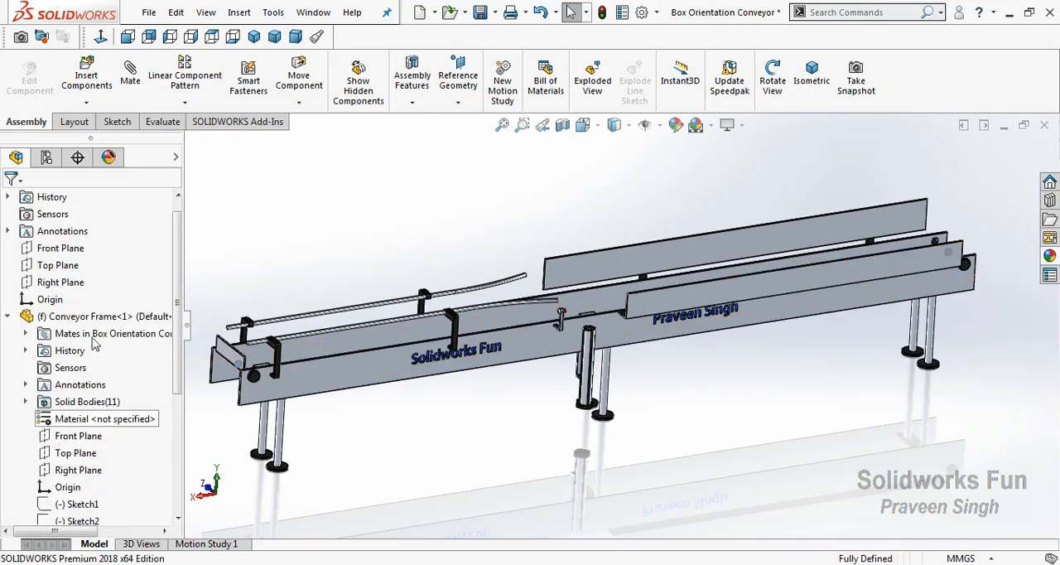
click(8, 317)
Insert the Roller part above the conveyor frame and place a second copy of it near the frame's other end
click(91, 103)
click(108, 120)
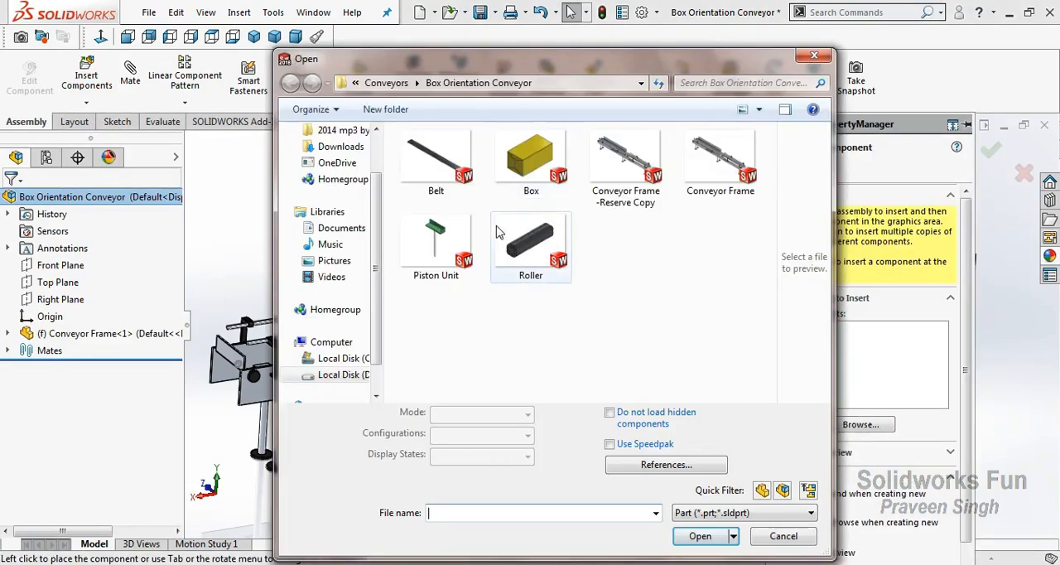
click(531, 244)
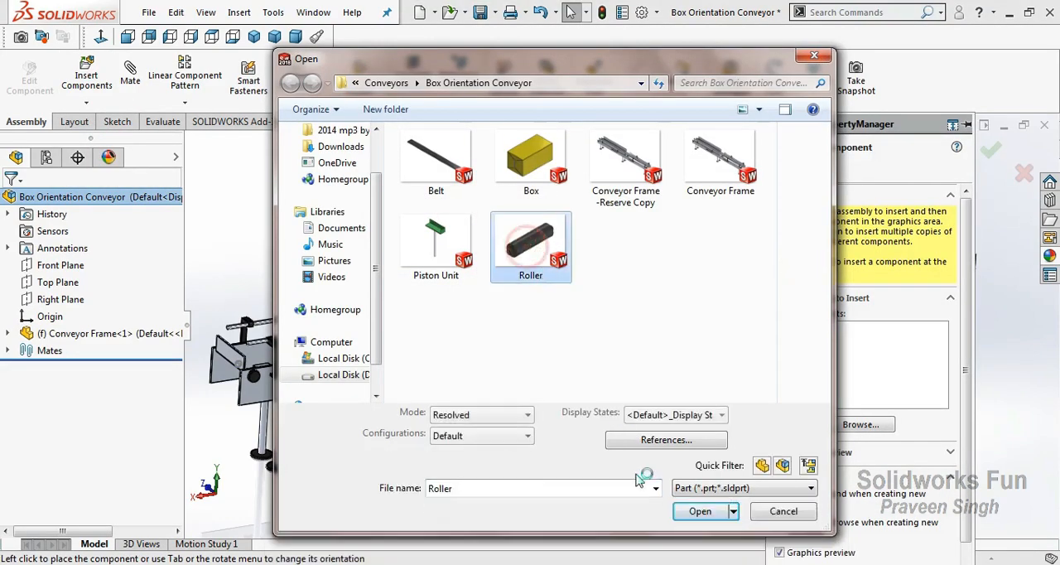
click(699, 530)
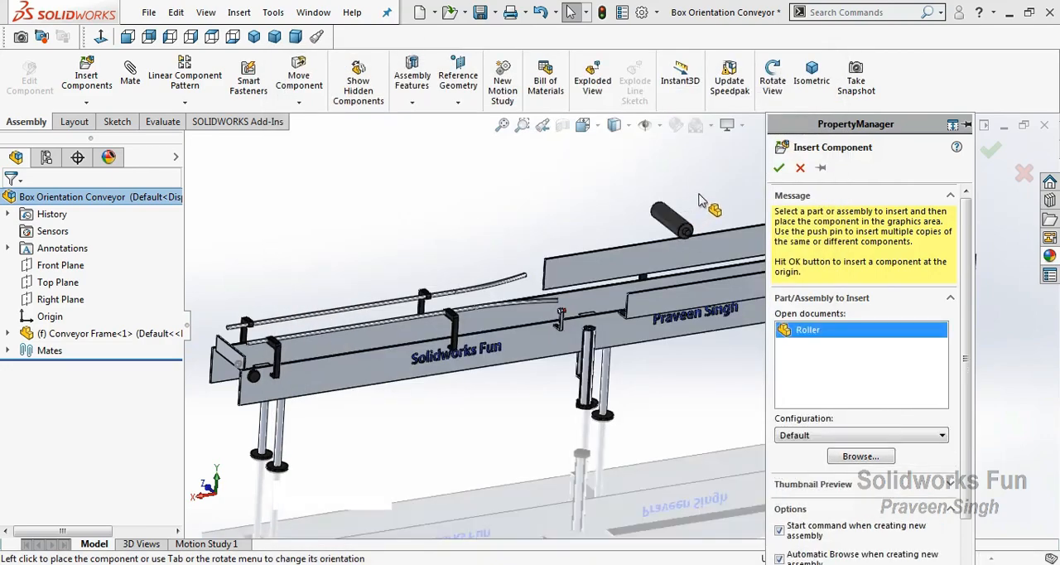
click(640, 211)
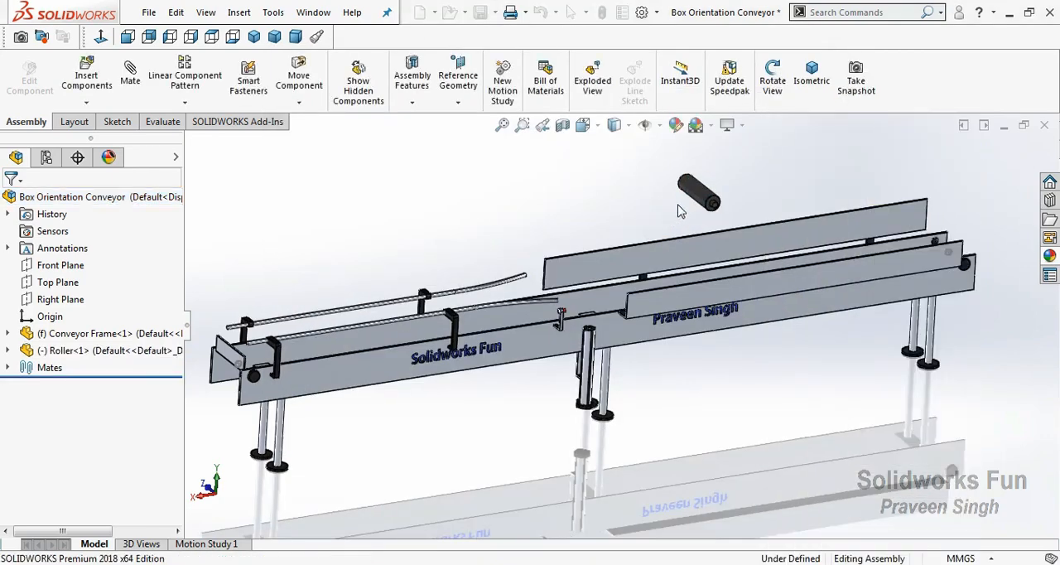
ctrl+drag(699, 193, 272, 273)
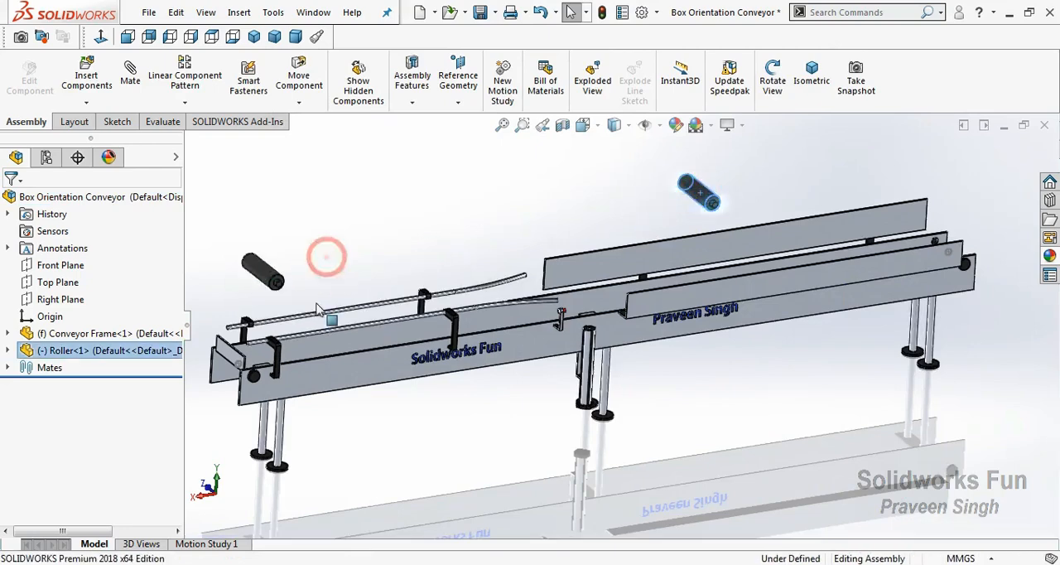
Show Sketch4 of the first roller so its circle can be used for mating
click(8, 350)
click(64, 504)
click(74, 476)
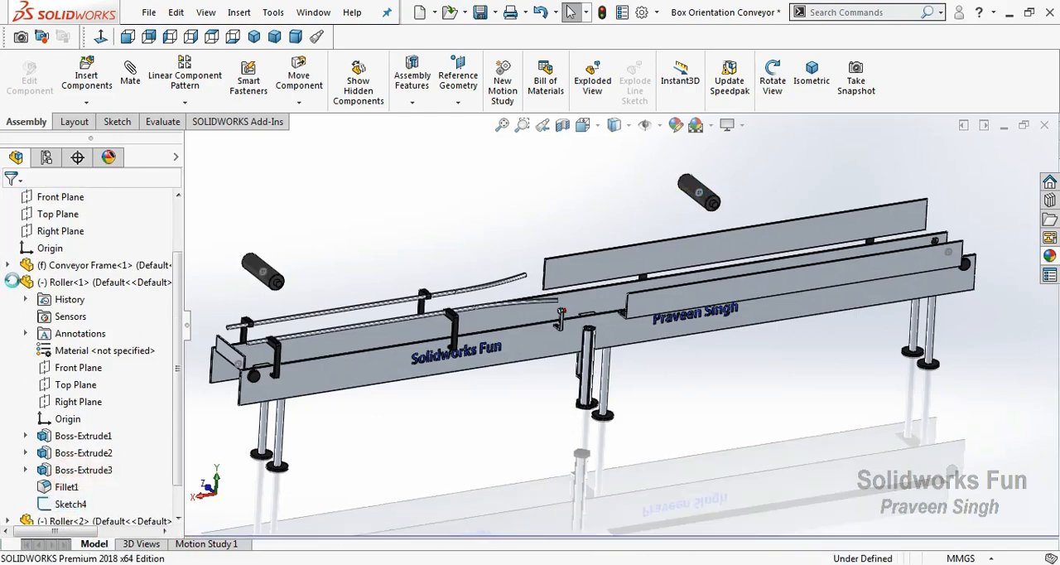
click(8, 282)
scroll(861, 294, down, 5)
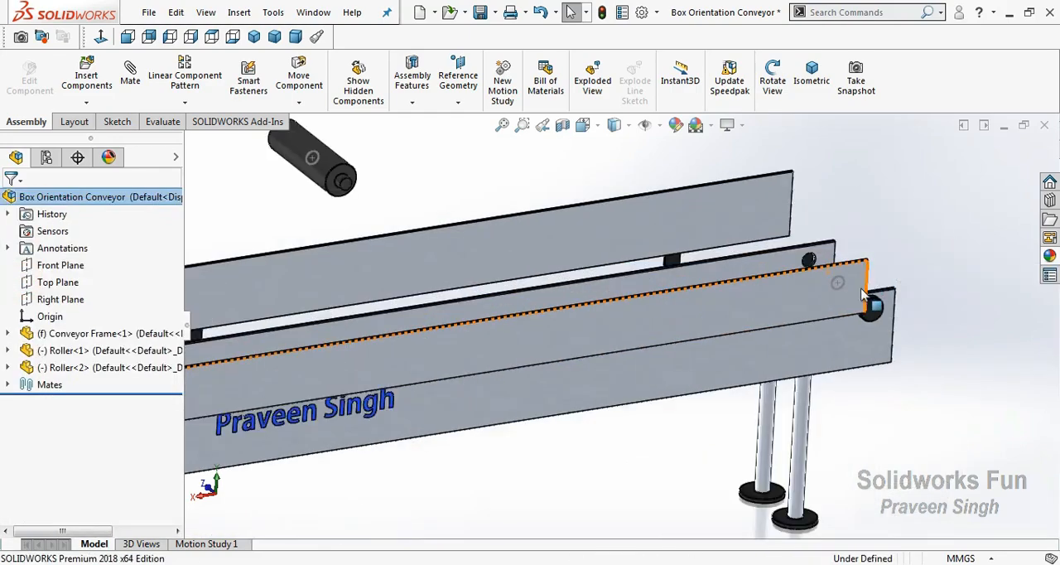
click(837, 283)
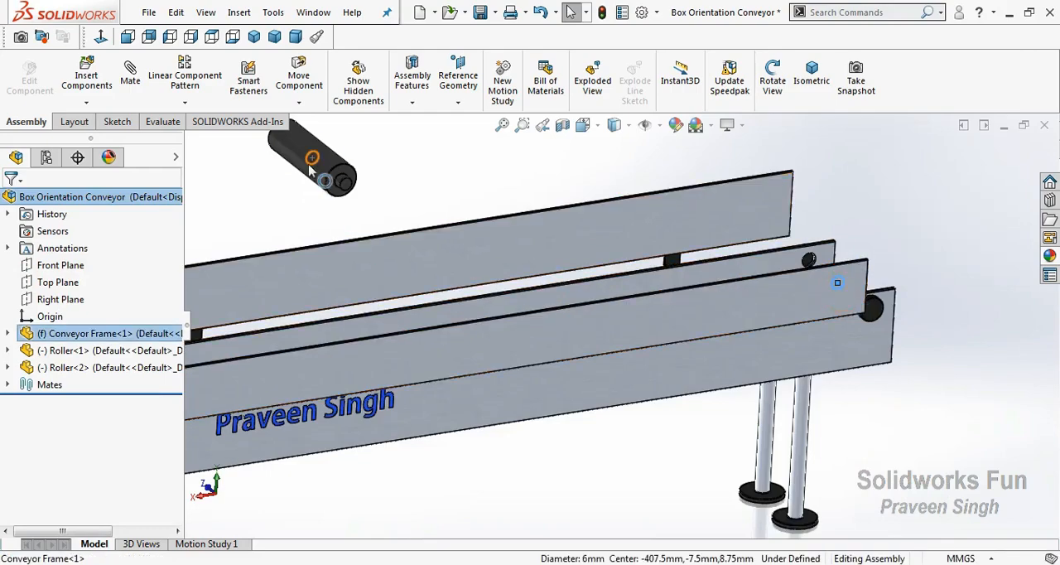
ctrl+click(313, 159)
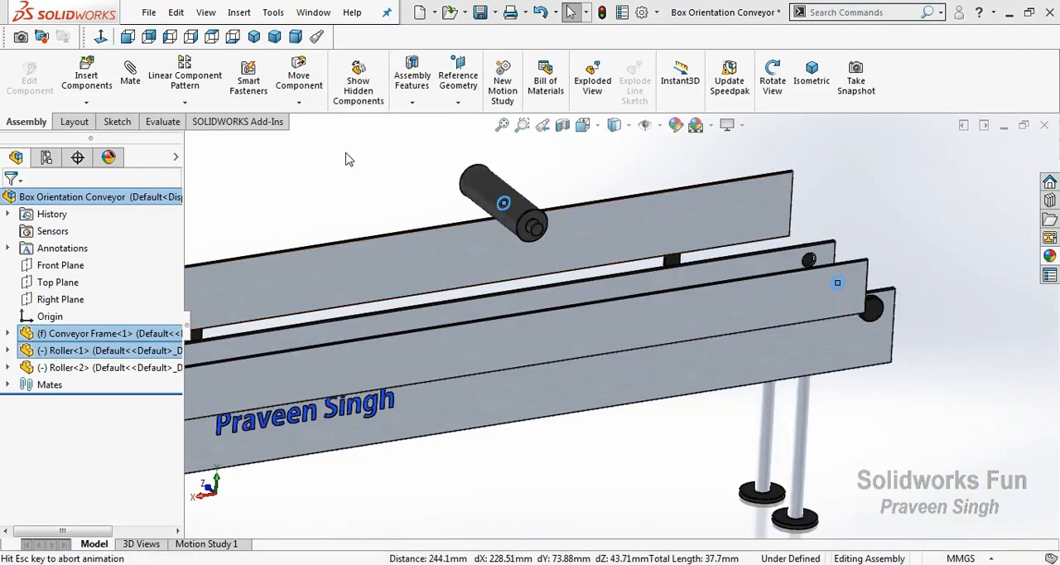
scroll(934, 334, up, 2)
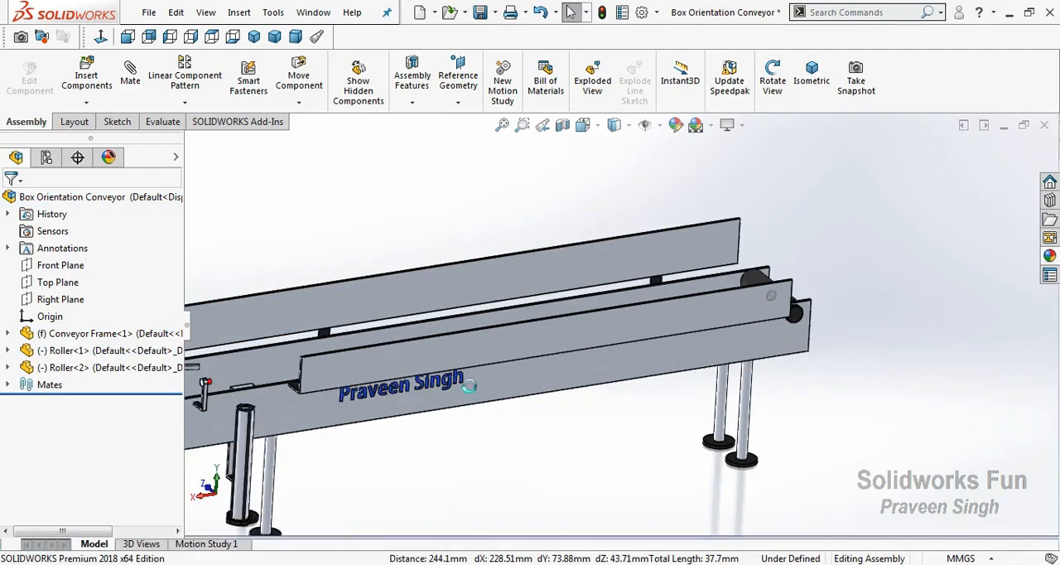
Delete the second roller copy, Roller<2>, from the assembly
click(130, 367)
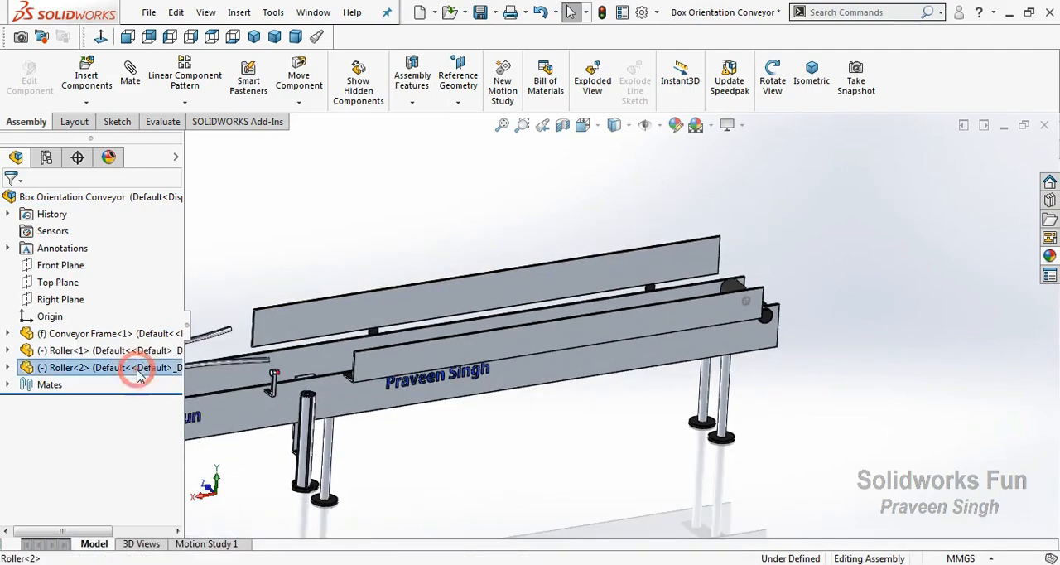
right_click(130, 367)
click(162, 393)
click(982, 227)
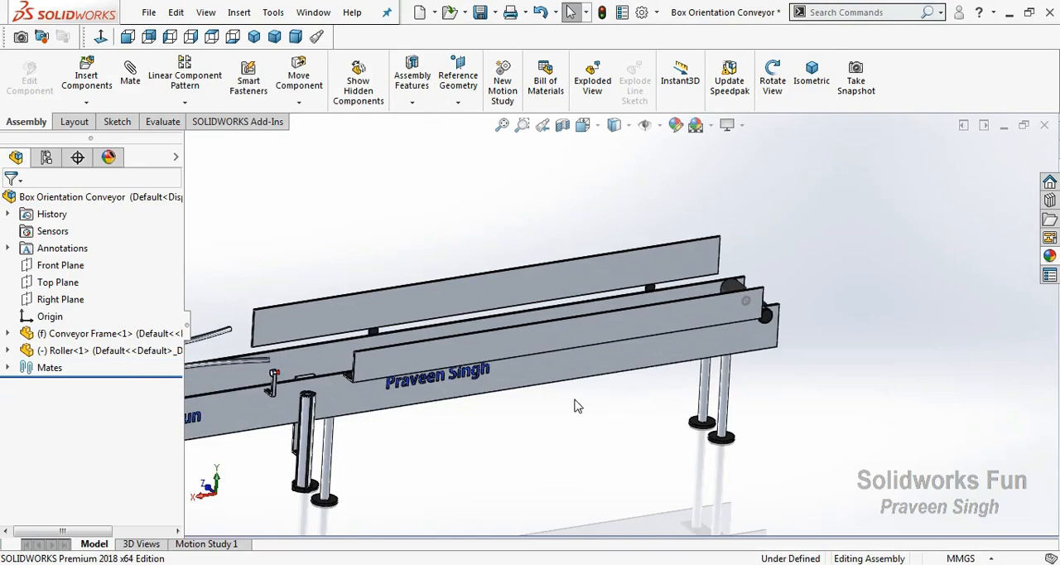
Set up a linear component pattern of the roller along the frame's long upper side edge, with the direction reversed towards the opposite end
scroll(577, 406, up, 3)
scroll(791, 291, down, 3)
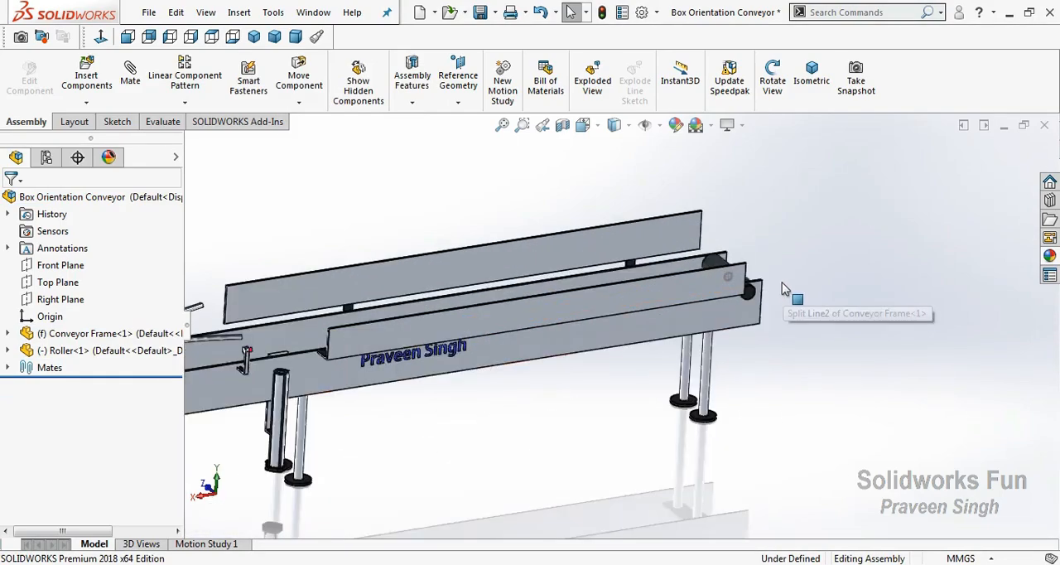
scroll(780, 282, down, 2)
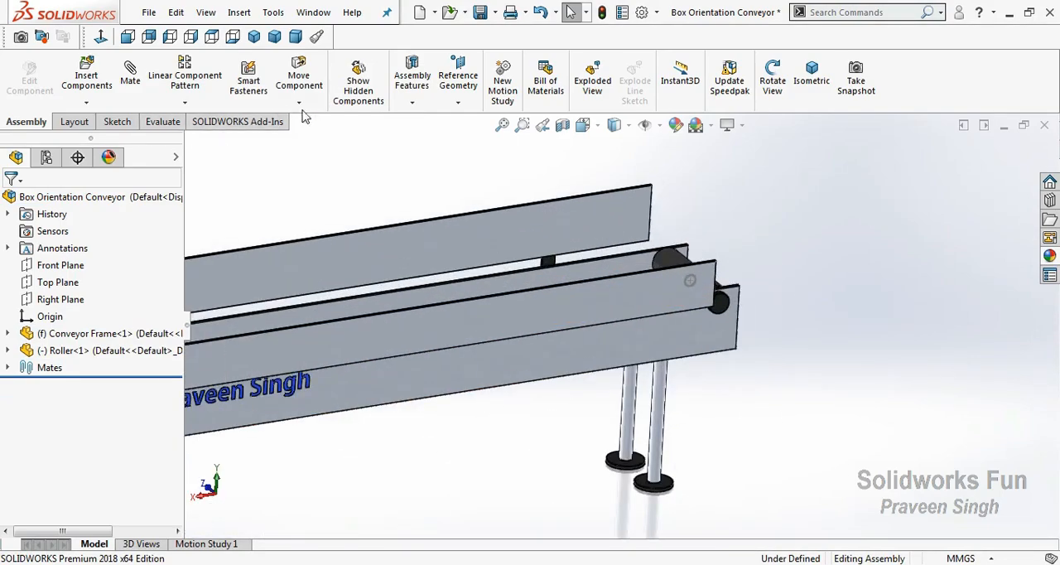
click(185, 101)
click(239, 137)
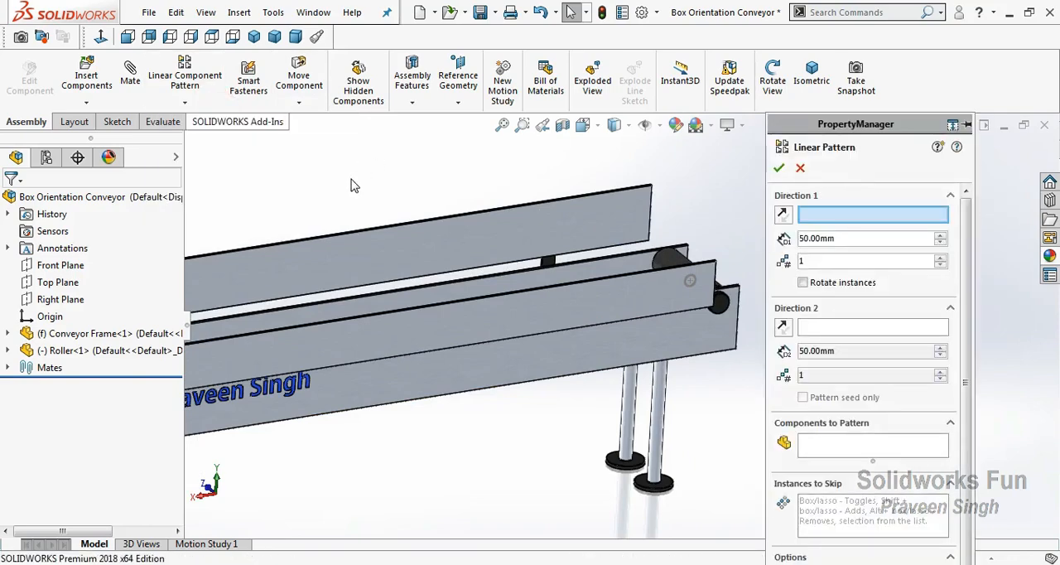
scroll(355, 187, up, 2)
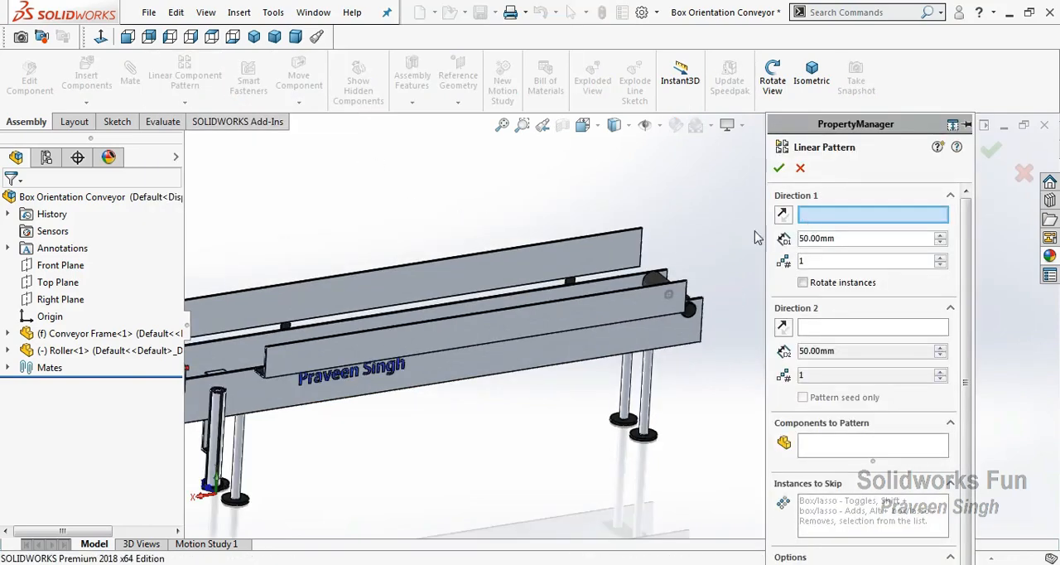
click(633, 282)
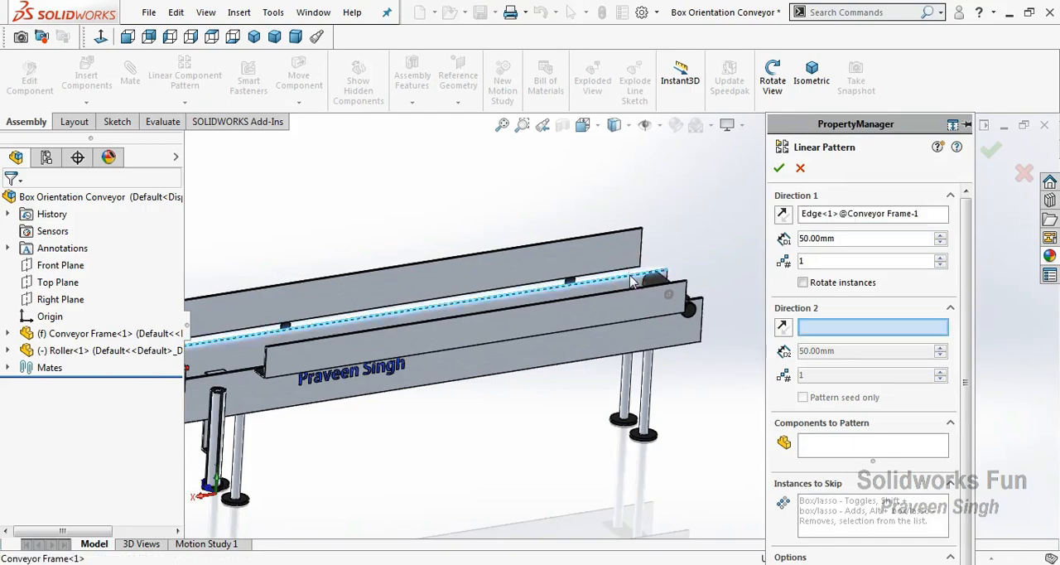
scroll(356, 370, up, 3)
scroll(222, 390, down, 1)
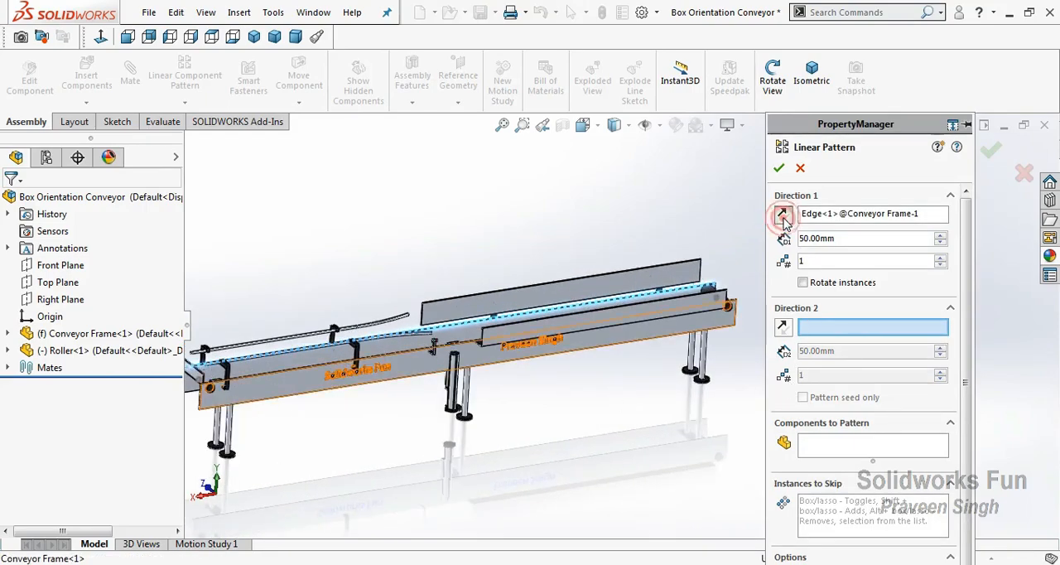
scroll(748, 299, down, 4)
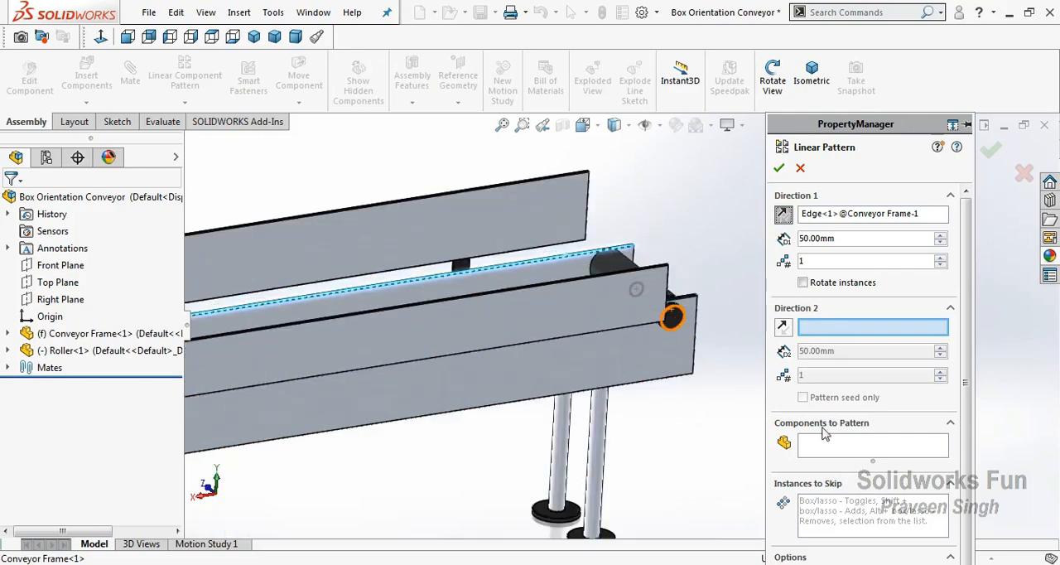
click(822, 444)
click(627, 270)
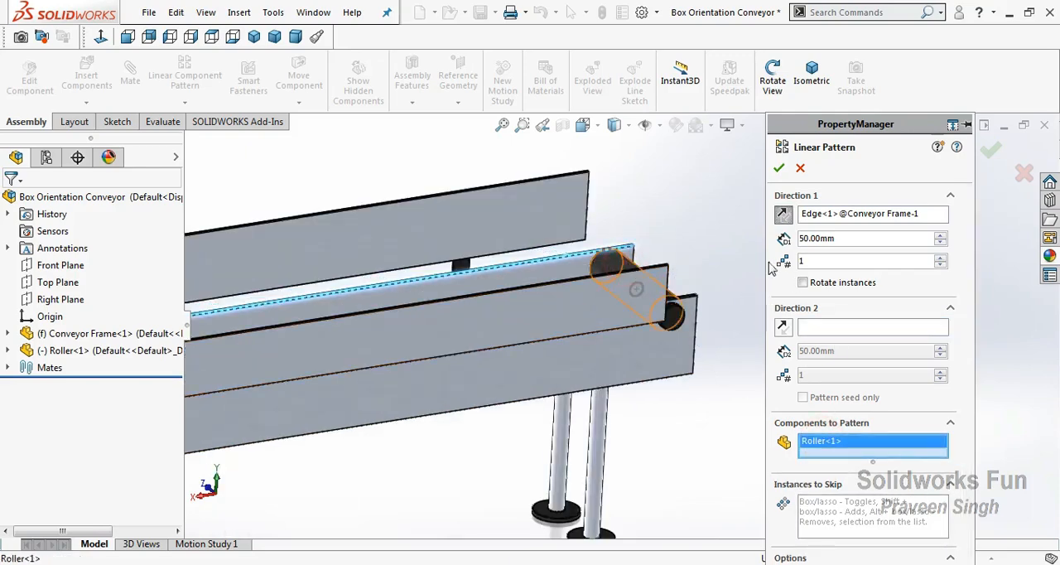
Set the roller pattern to 16 mm spacing and 46 instances, and create it
text(16)
click(857, 177)
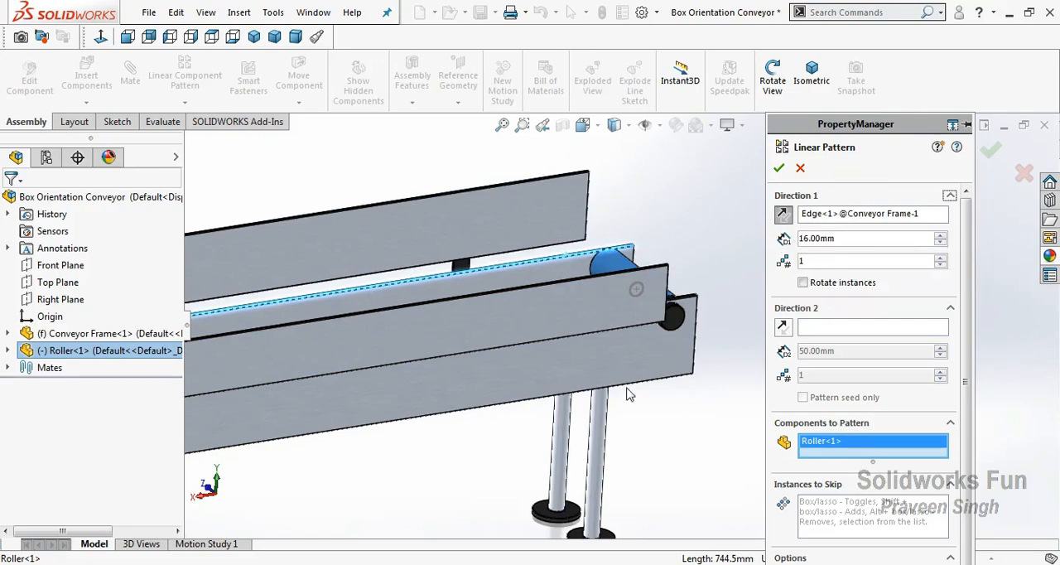
scroll(321, 385, up, 6)
scroll(322, 385, down, 6)
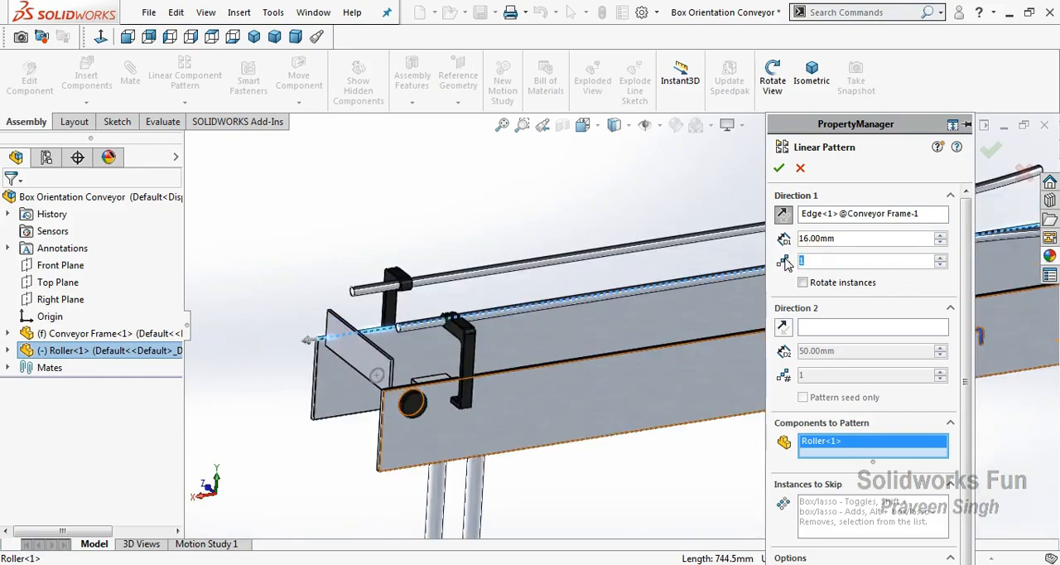
click(857, 239)
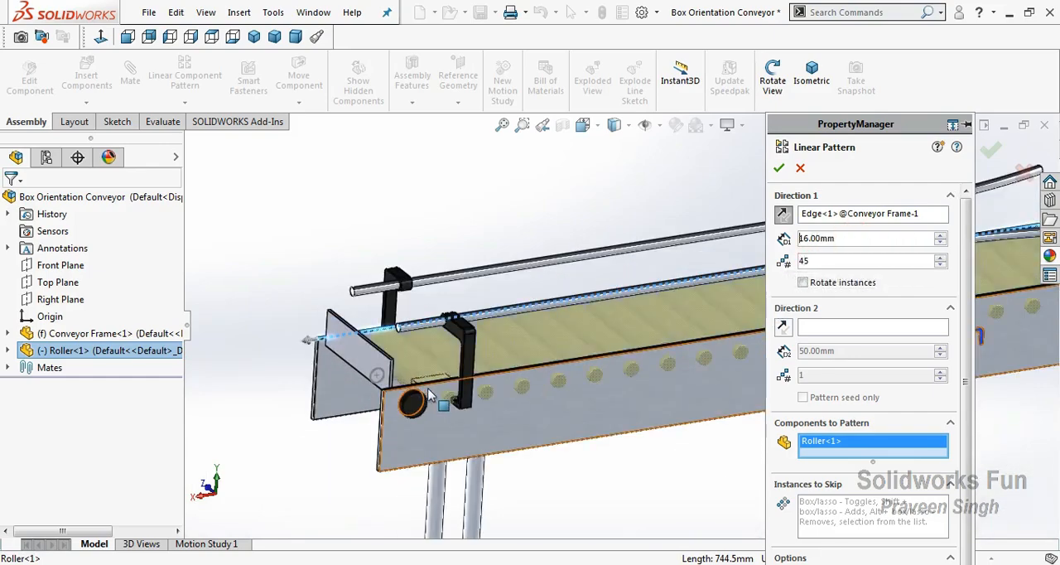
scroll(425, 396, down, 1)
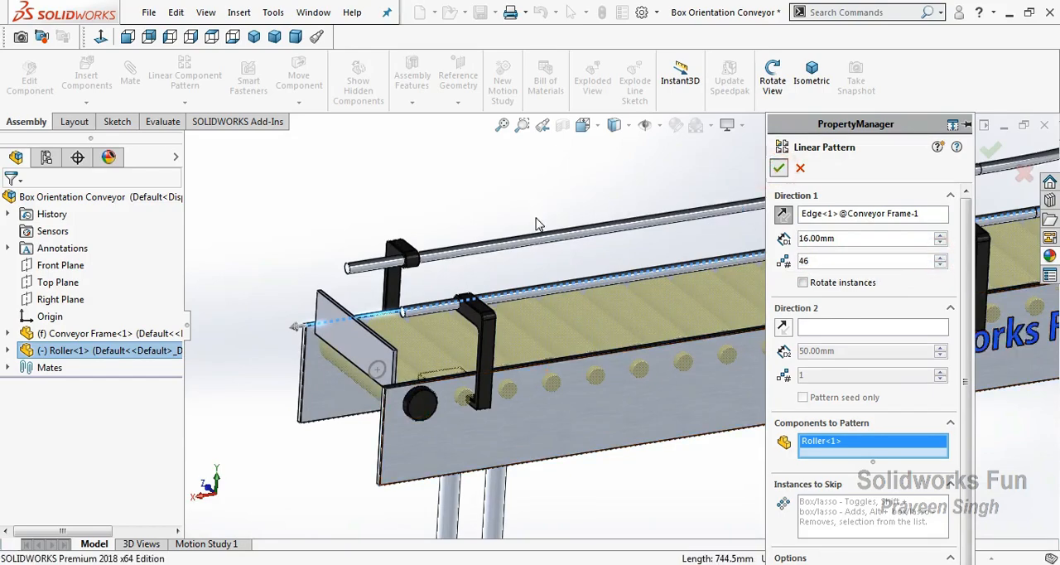
click(779, 168)
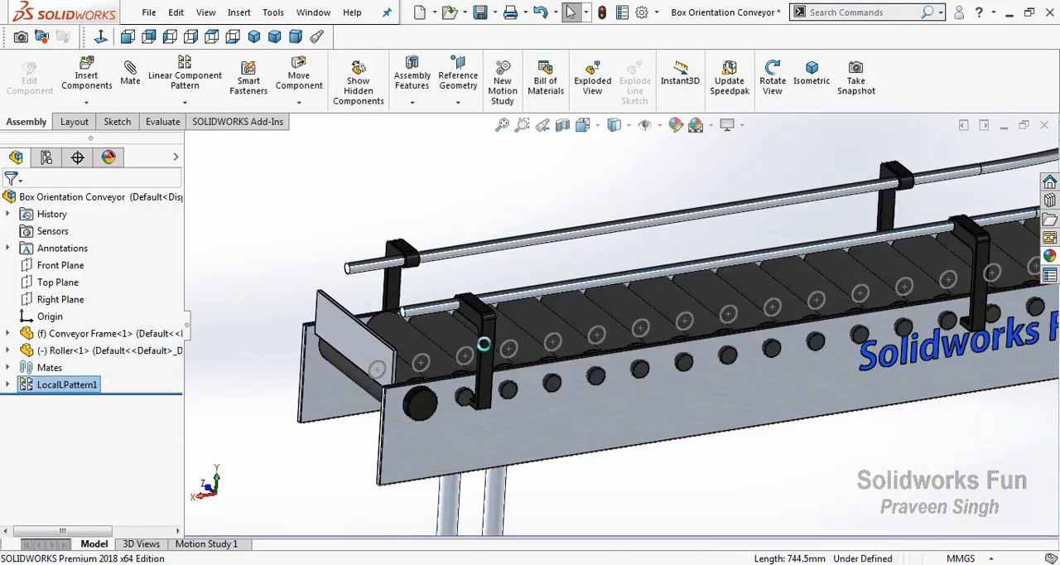
Hide the Sketch4 circles on all the patterned rollers
scroll(489, 356, up, 1)
click(523, 348)
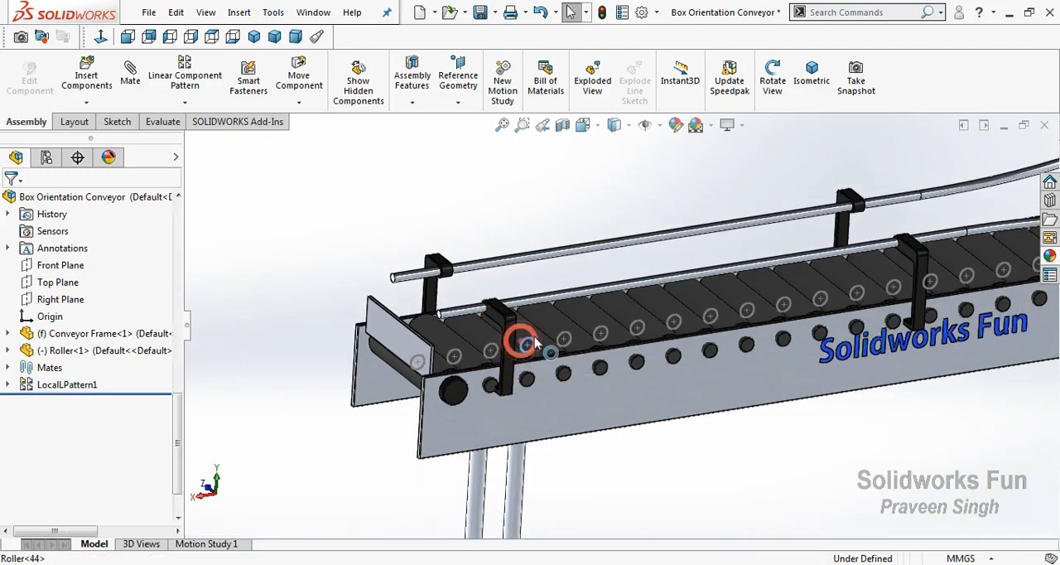
click(589, 297)
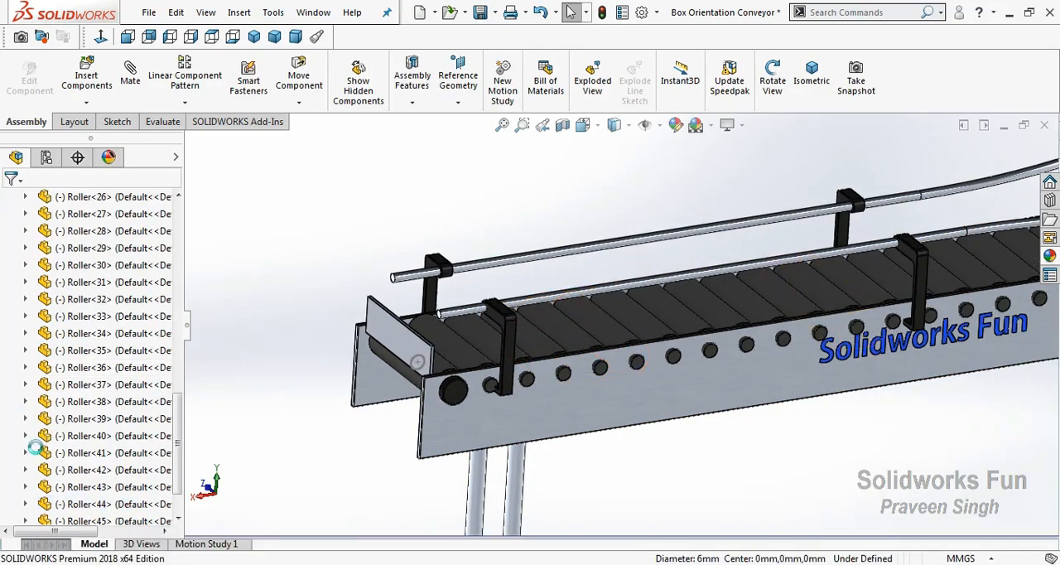
scroll(37, 452, up, 2)
scroll(24, 389, up, 8)
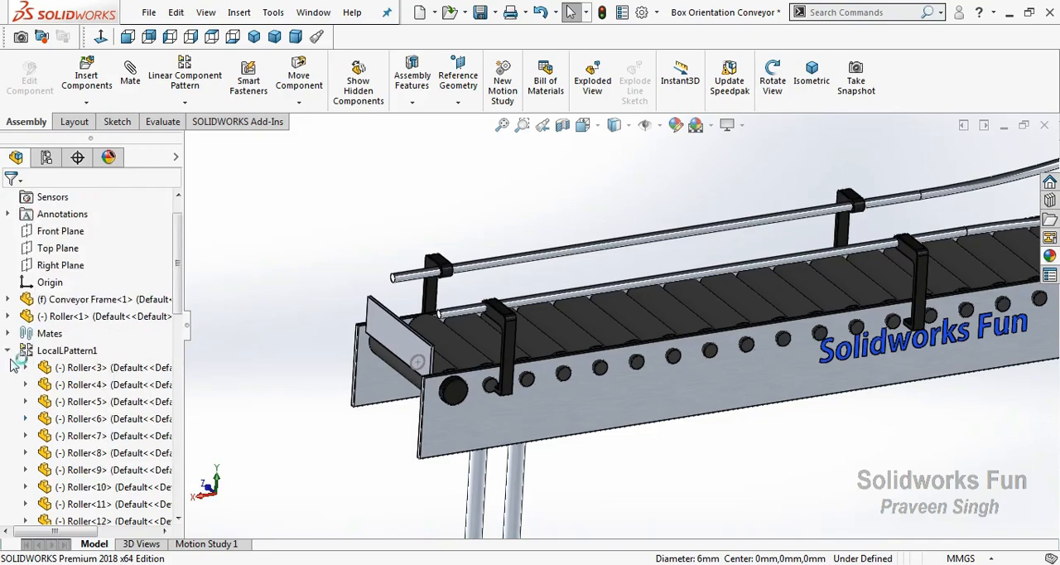
click(10, 355)
Hide all the rollers of the linear component pattern LocalLPattern1
scroll(710, 351, up, 5)
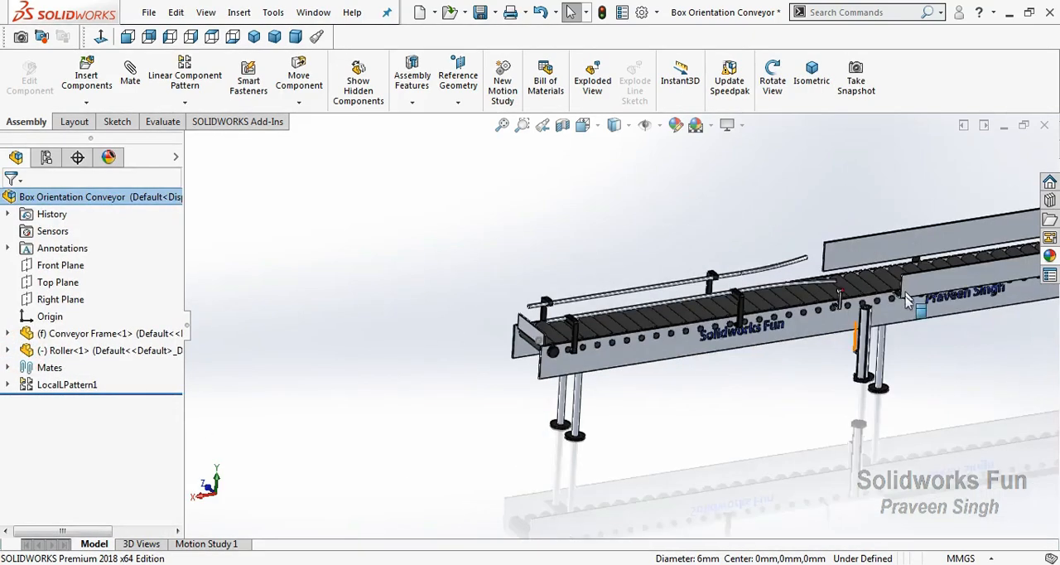
scroll(908, 304, up, 3)
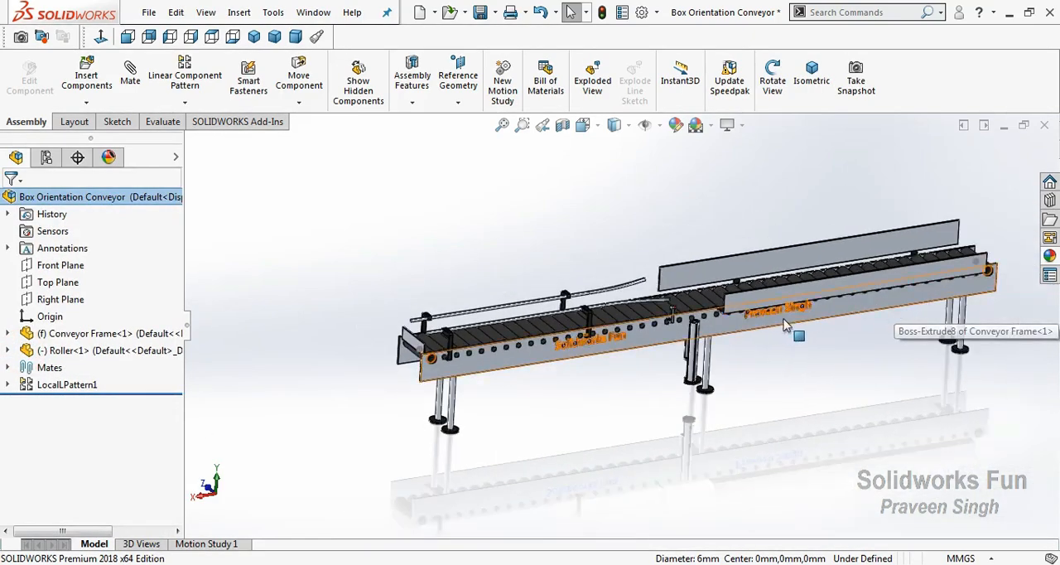
scroll(862, 290, up, 3)
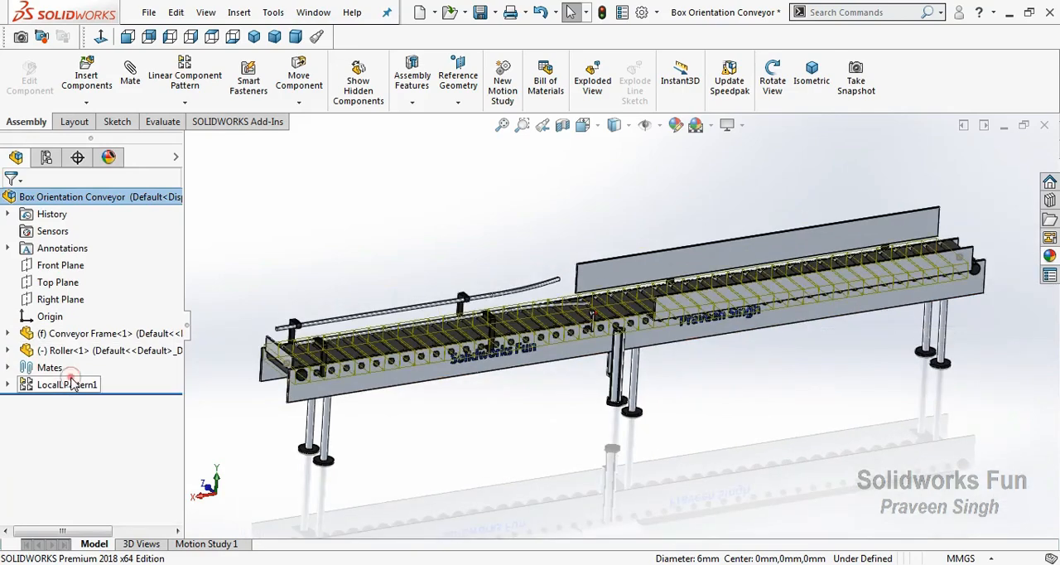
right_click(67, 384)
click(143, 338)
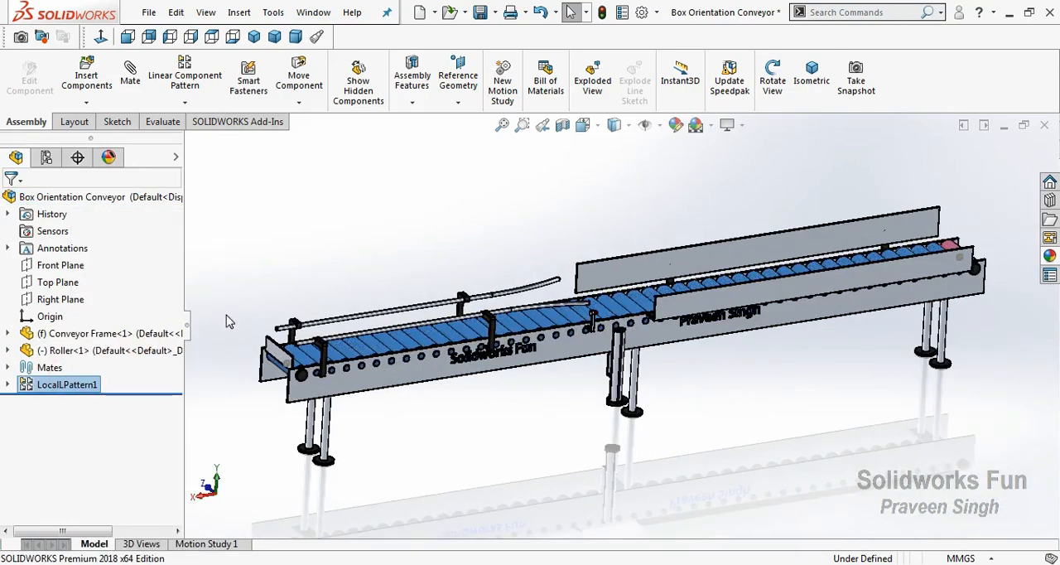
Show only the last patterned roller, Roller<47>, at the Solidworks Fun end of the frame
click(7, 384)
scroll(13, 447, down, 10)
right_click(88, 507)
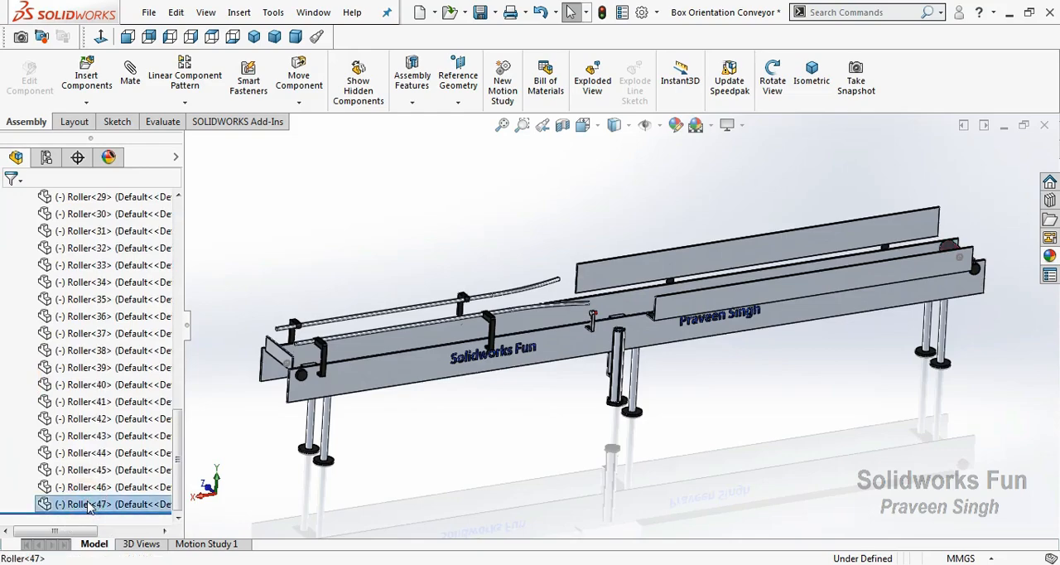
click(232, 201)
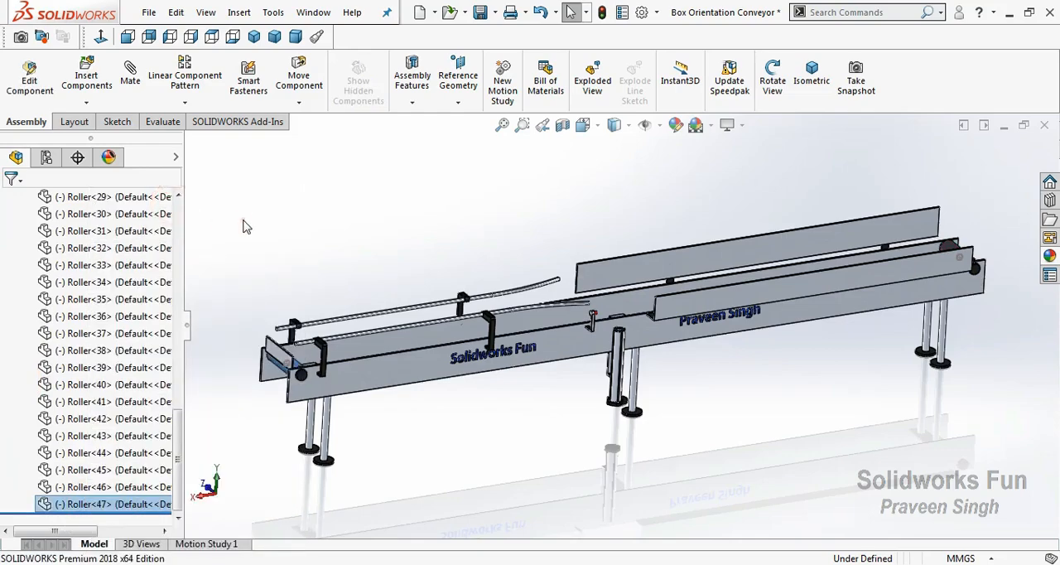
click(242, 225)
scroll(120, 385, up, 12)
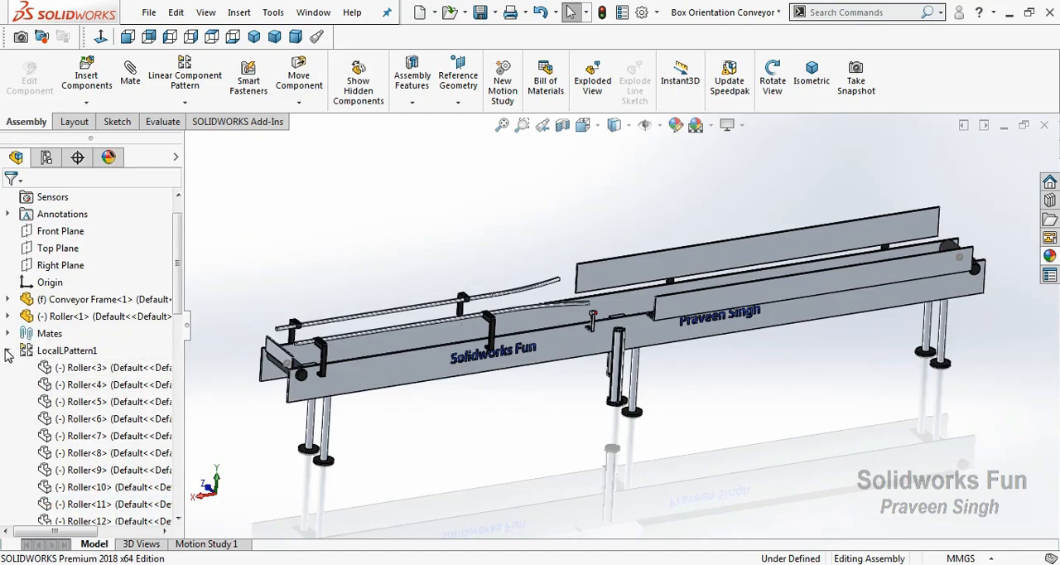
Insert the Belt part into the assembly and place it above the conveyor frame
click(7, 352)
click(84, 105)
click(95, 119)
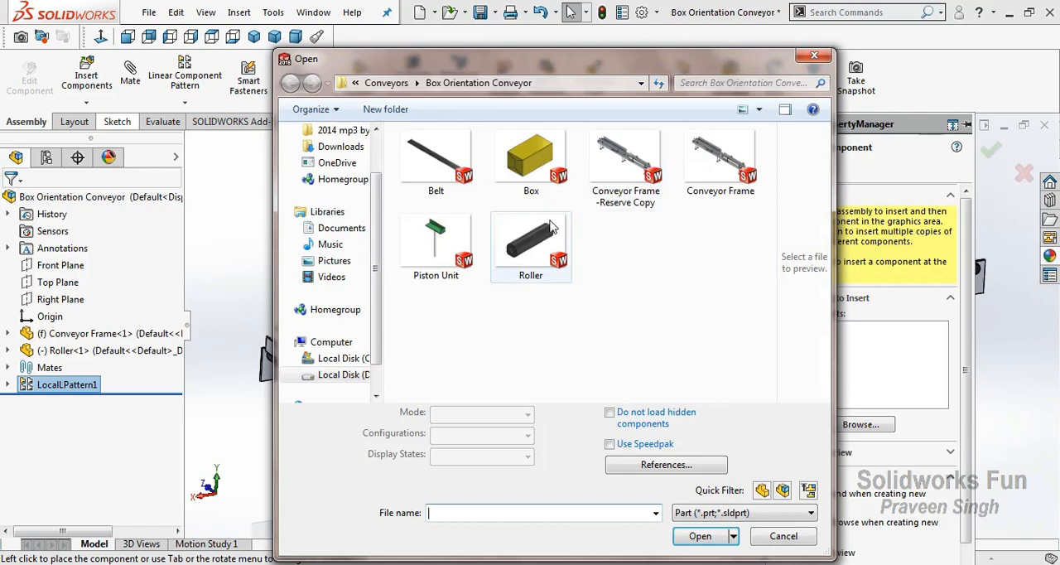
click(437, 157)
click(699, 535)
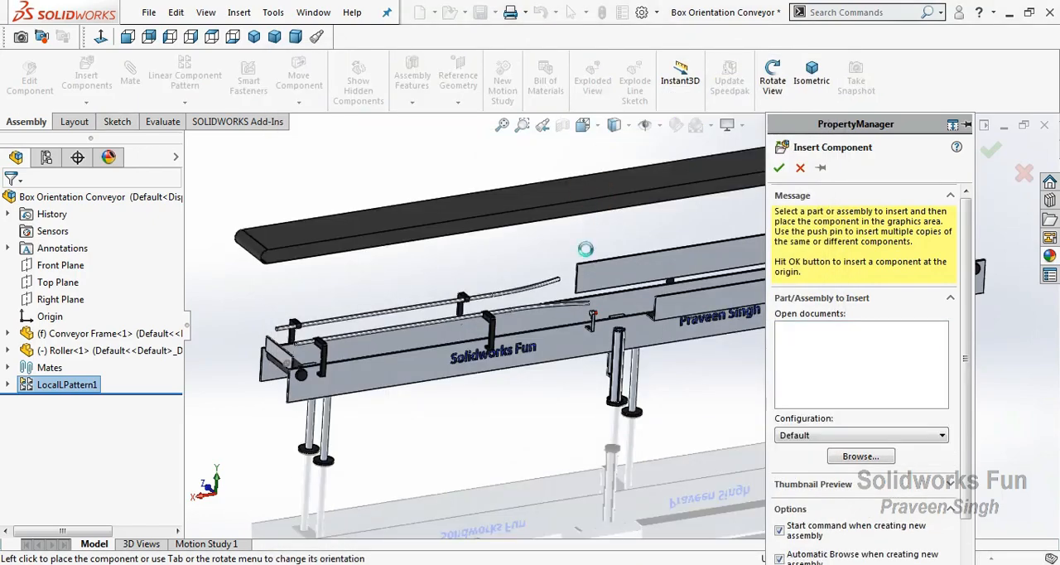
click(593, 258)
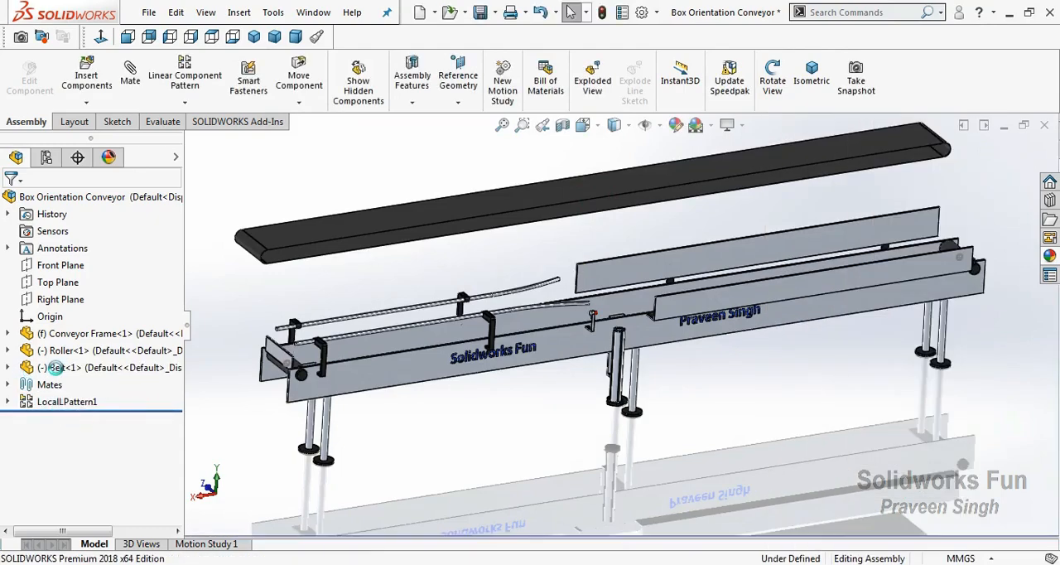
Show the belt's Sketch83 and mate its end circle to the frame's circle at the Solidworks Fun end
click(7, 367)
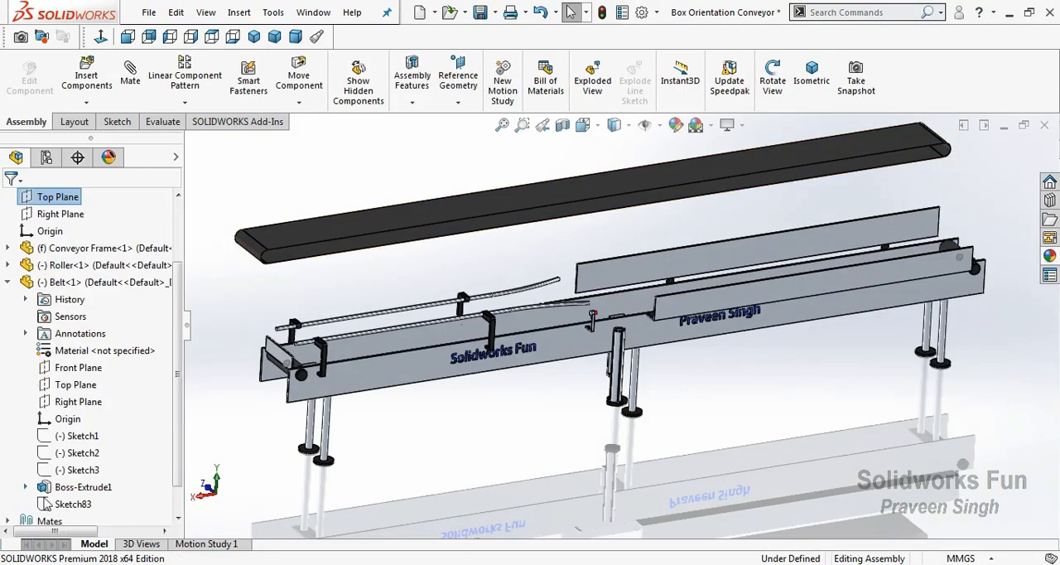
click(61, 505)
click(75, 480)
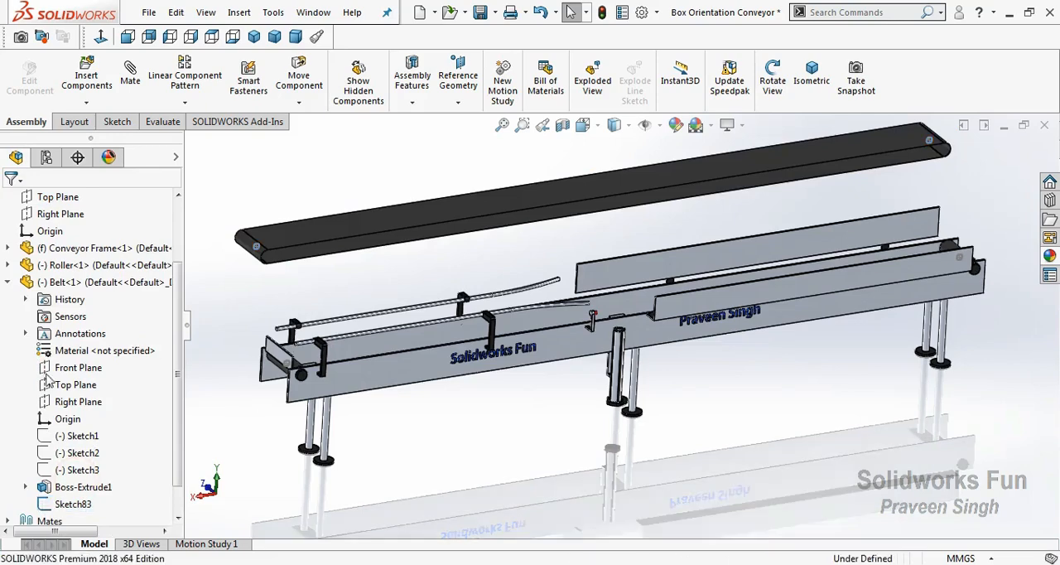
click(253, 253)
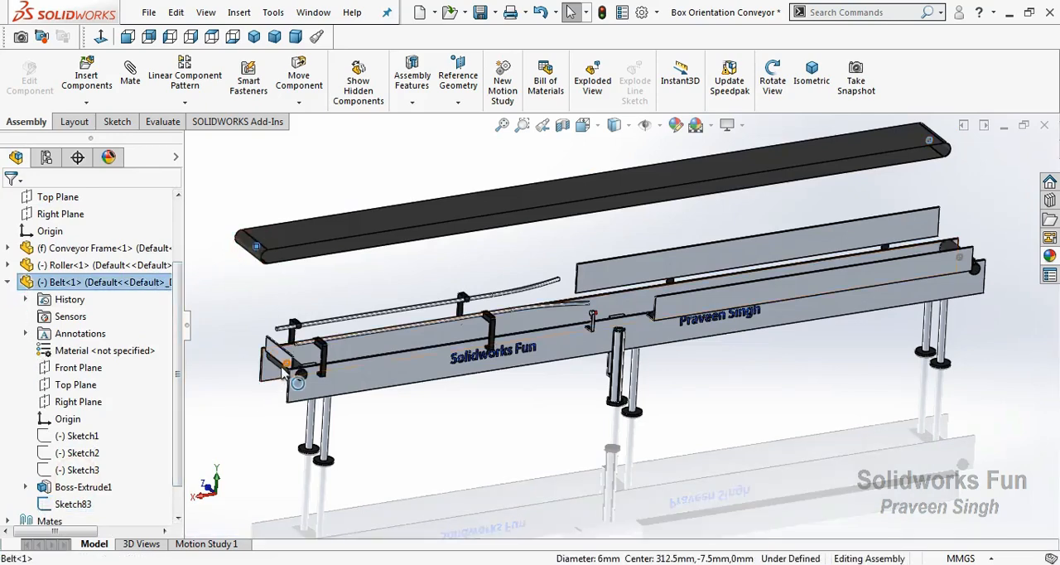
ctrl+click(284, 368)
click(326, 354)
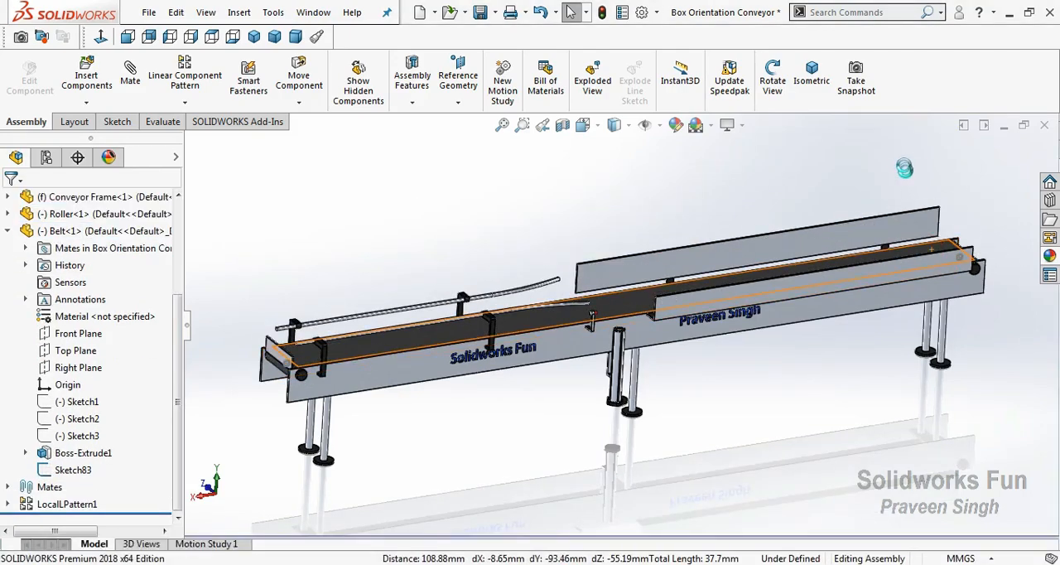
Swing the belt's free end away from the frame and mate its circle to the frame's circle at the end opposite the Solidworks Fun lettering
drag(903, 155, 966, 142)
click(988, 208)
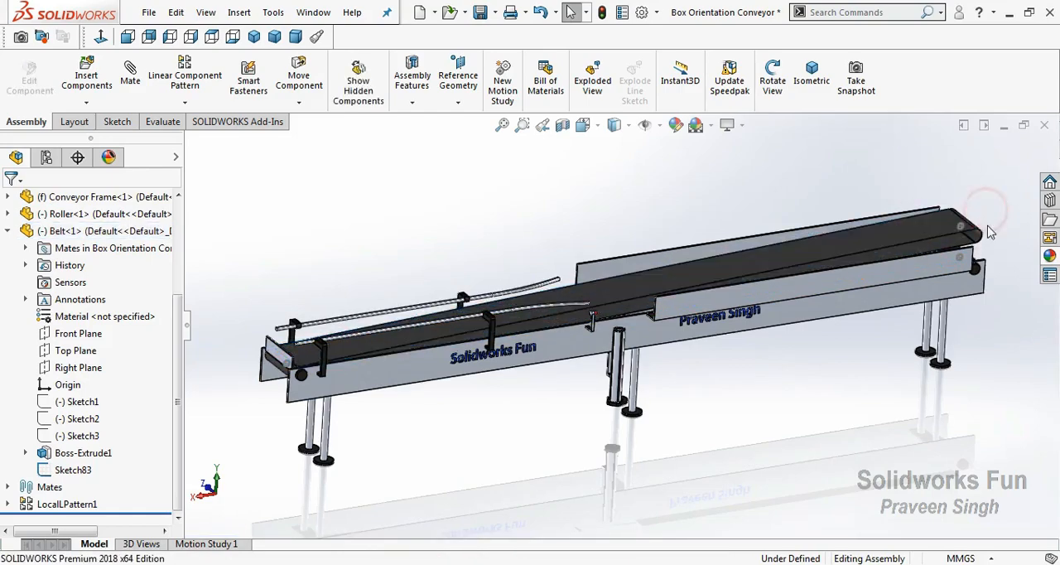
click(959, 232)
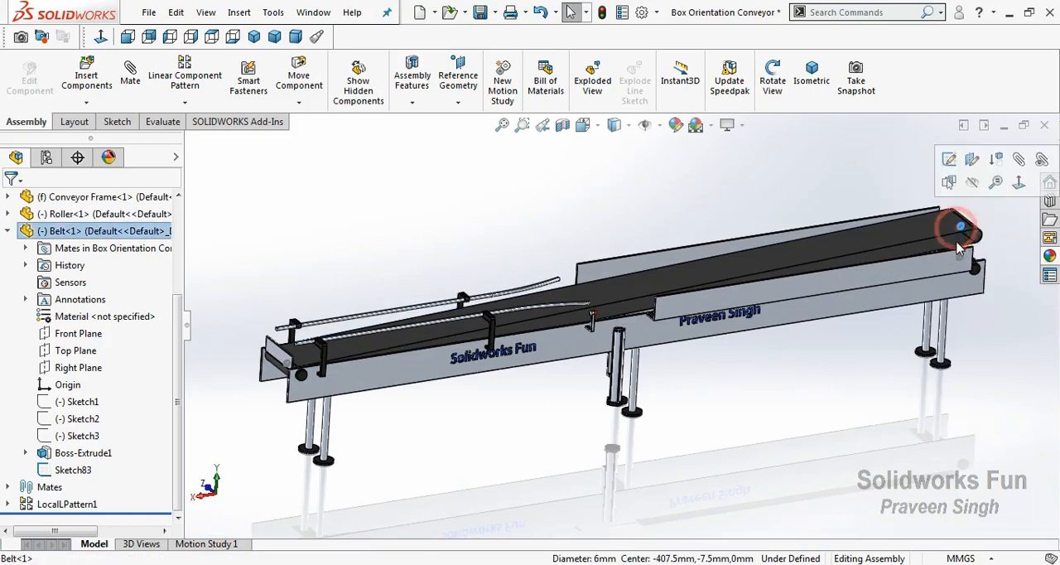
ctrl+click(955, 258)
click(970, 244)
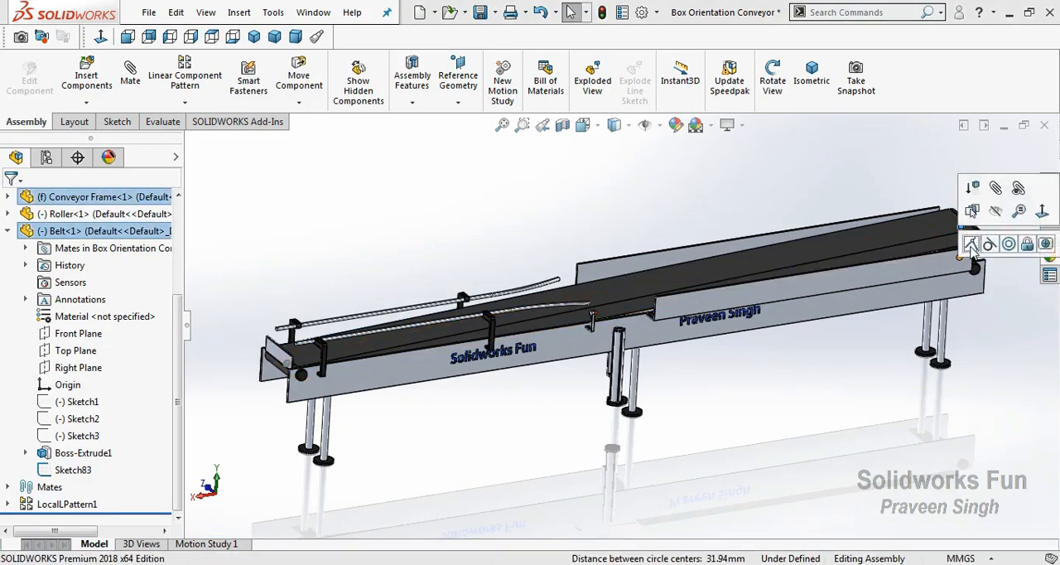
Hide the belt's Sketch83 and move Belt<1> directly below Conveyor Frame<1> in the component order
click(281, 366)
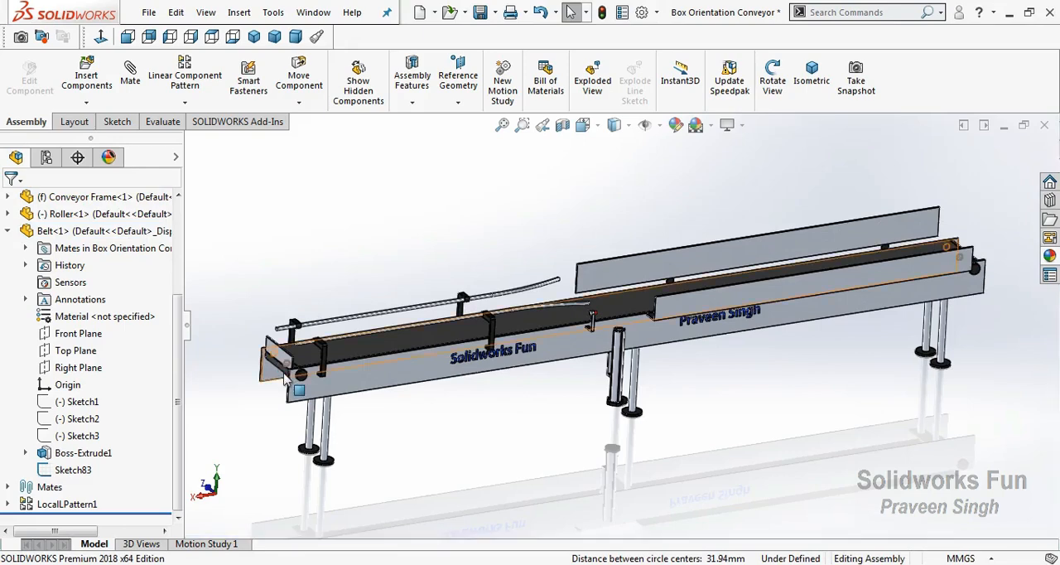
click(90, 474)
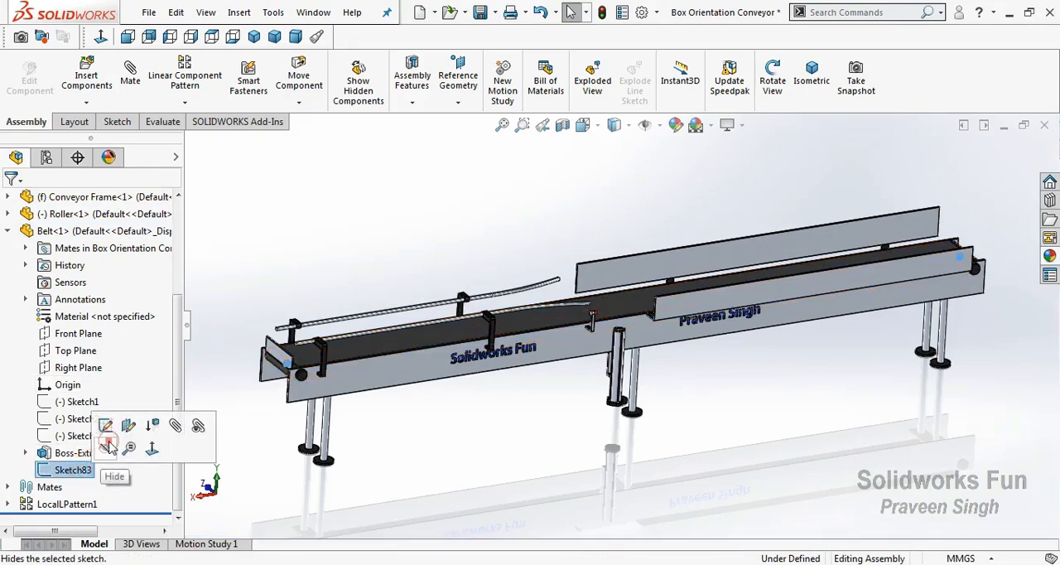
click(7, 231)
drag(50, 367, 71, 337)
click(292, 275)
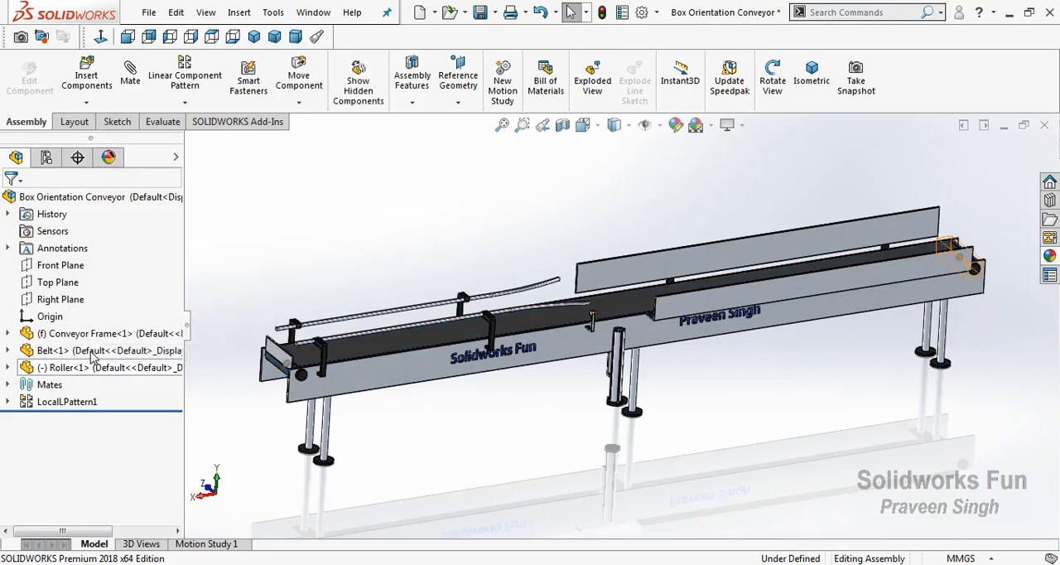
Fix the Belt<1> component in place in the assembly
click(90, 351)
right_click(124, 347)
click(153, 300)
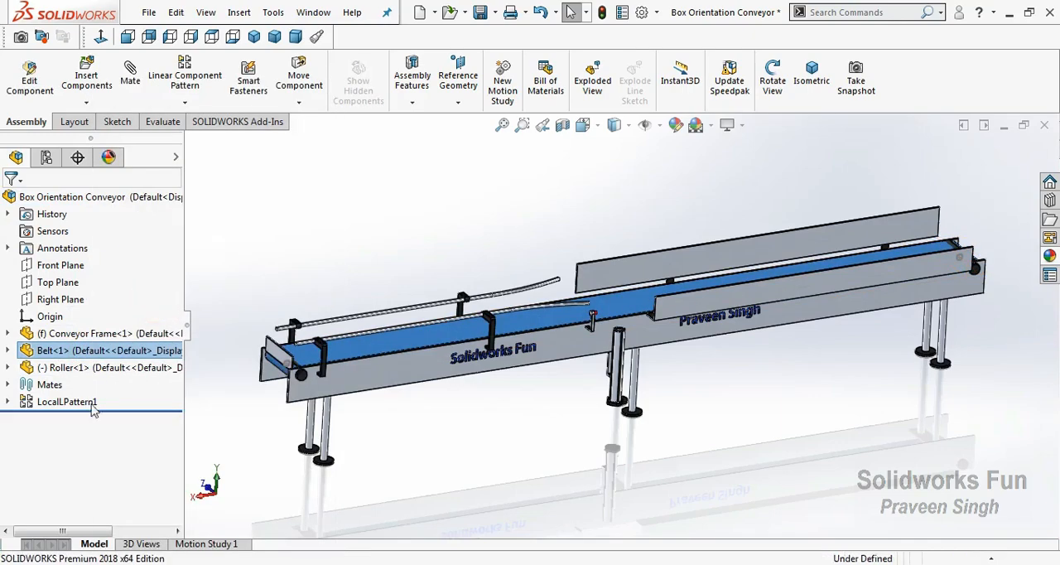
Hide the conveyor frame's 6 mm circle sketch visible at the Solidworks Fun end
scroll(311, 364, down, 2)
click(331, 351)
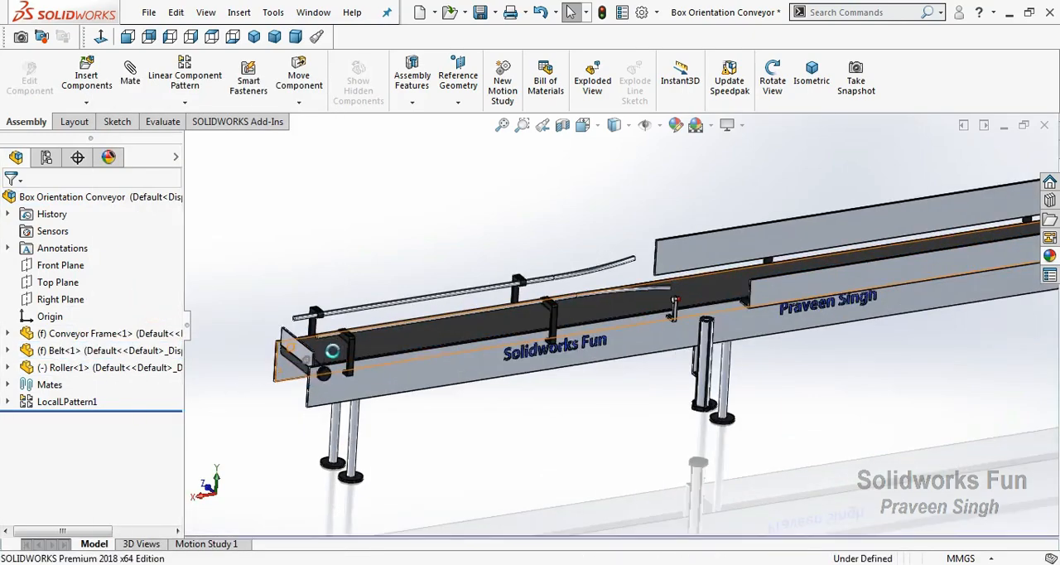
click(329, 357)
scroll(356, 339, down, 2)
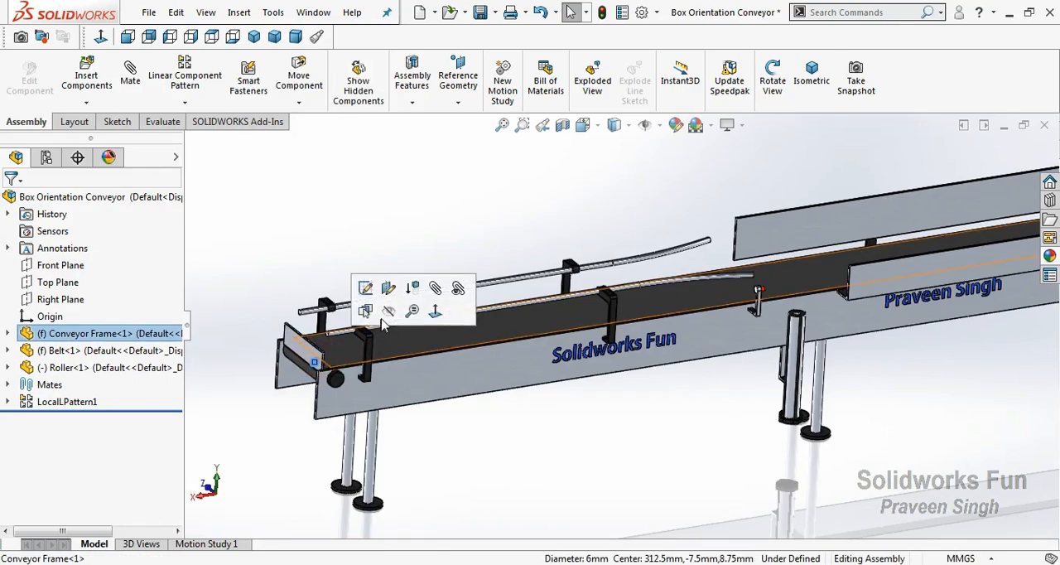
click(237, 367)
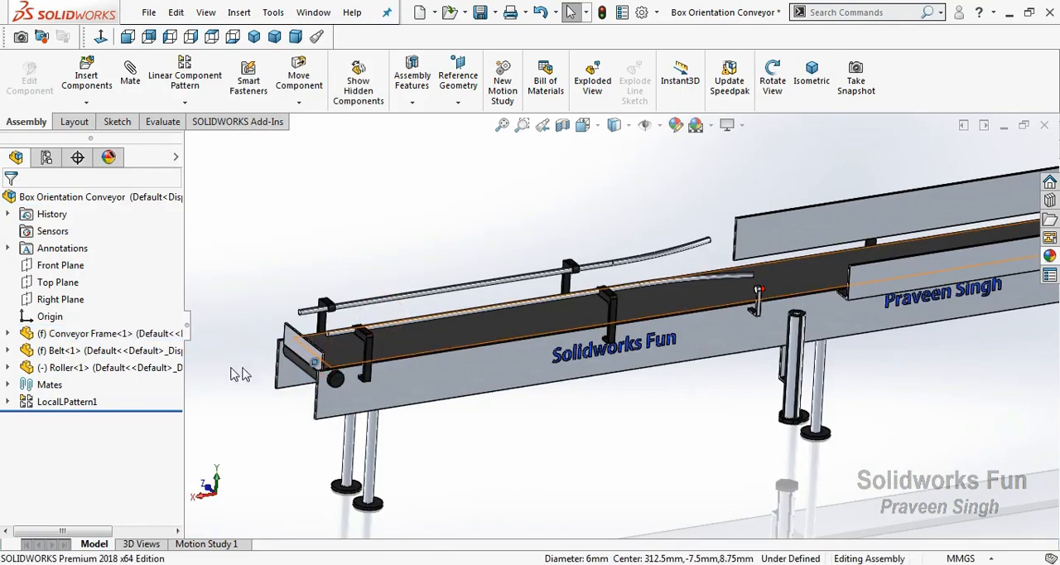
click(113, 332)
right_click(114, 334)
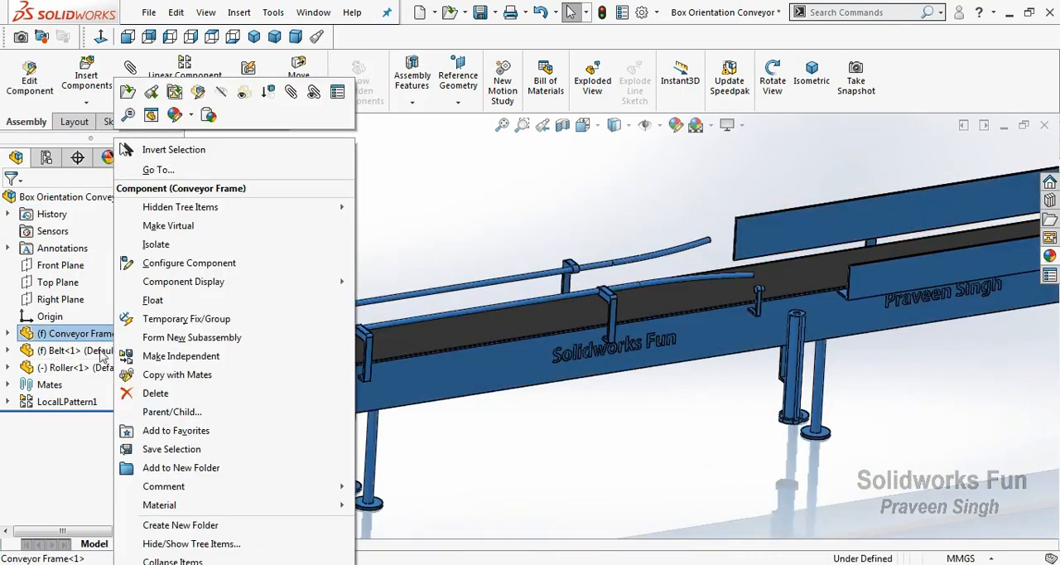
click(106, 351)
right_click(106, 355)
click(397, 251)
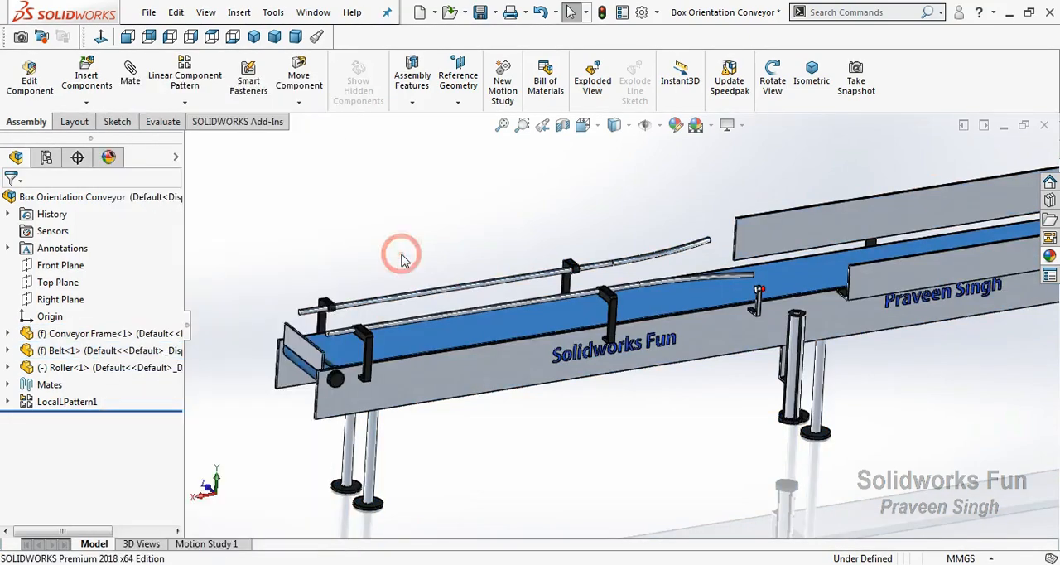
Insert the Piston Unit part into the assembly and place it above the middle of the conveyor
key(f)
scroll(703, 308, down, 2)
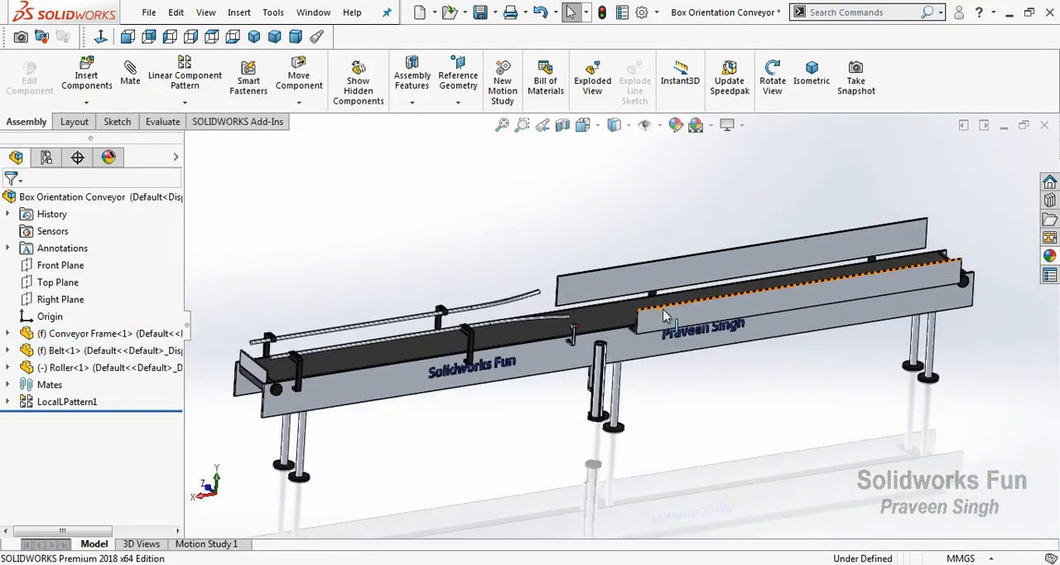
click(86, 103)
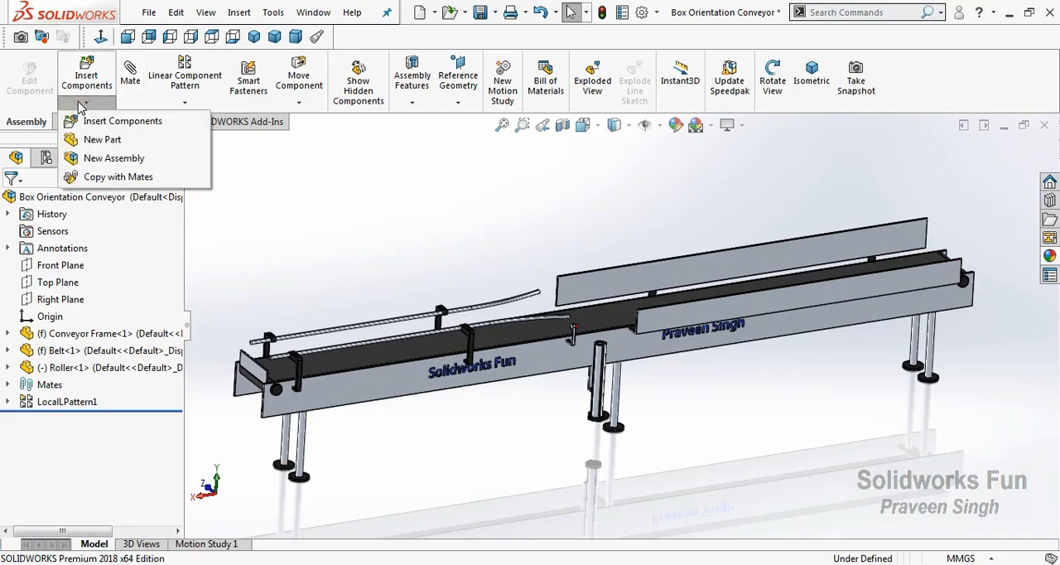
click(103, 119)
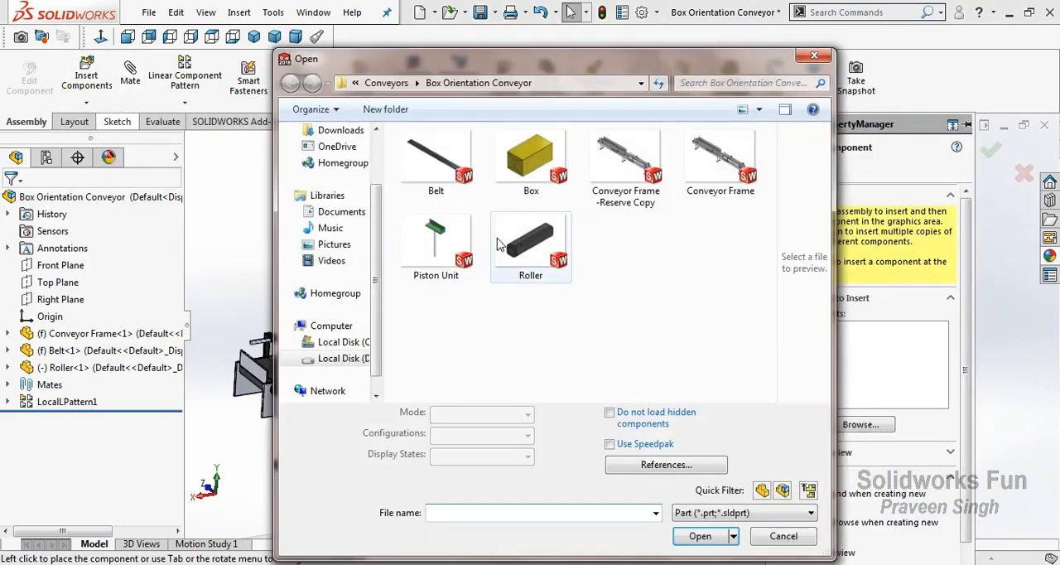
click(435, 245)
click(699, 511)
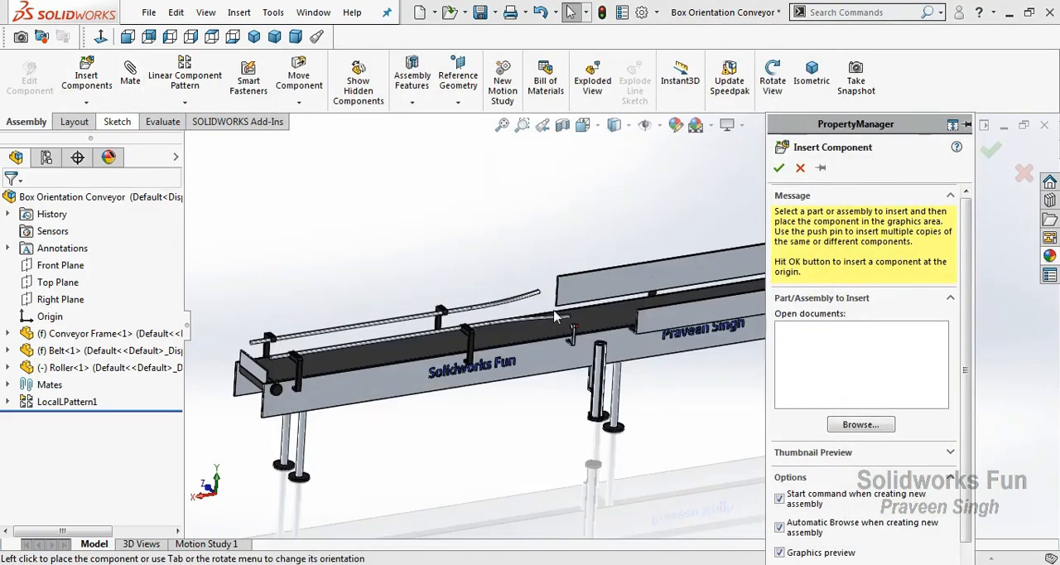
click(598, 238)
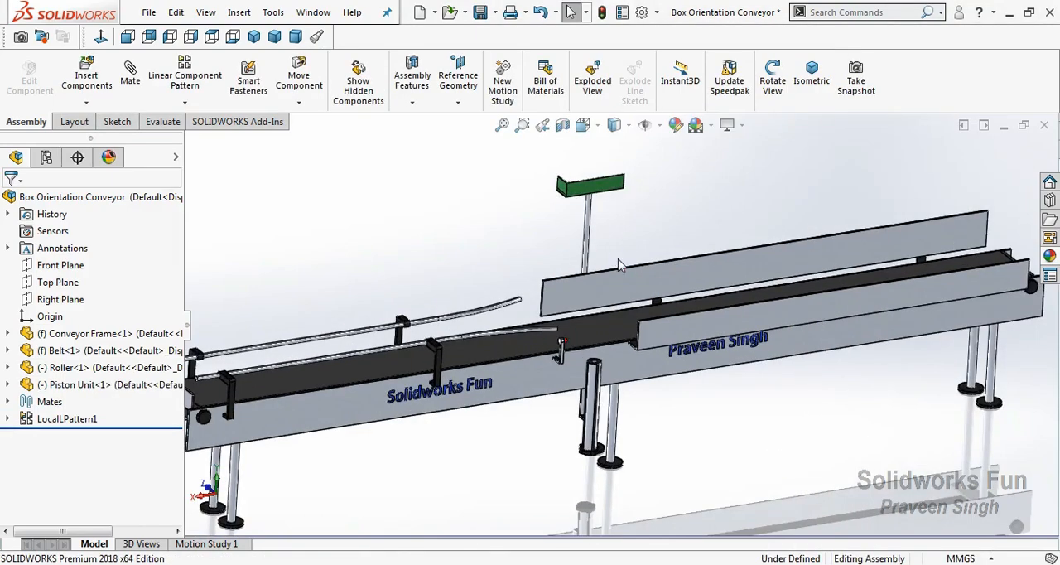
Add a concentric mate between the piston unit's rod and the bore of the frame's vertical cylinder
scroll(620, 264, down, 3)
click(576, 273)
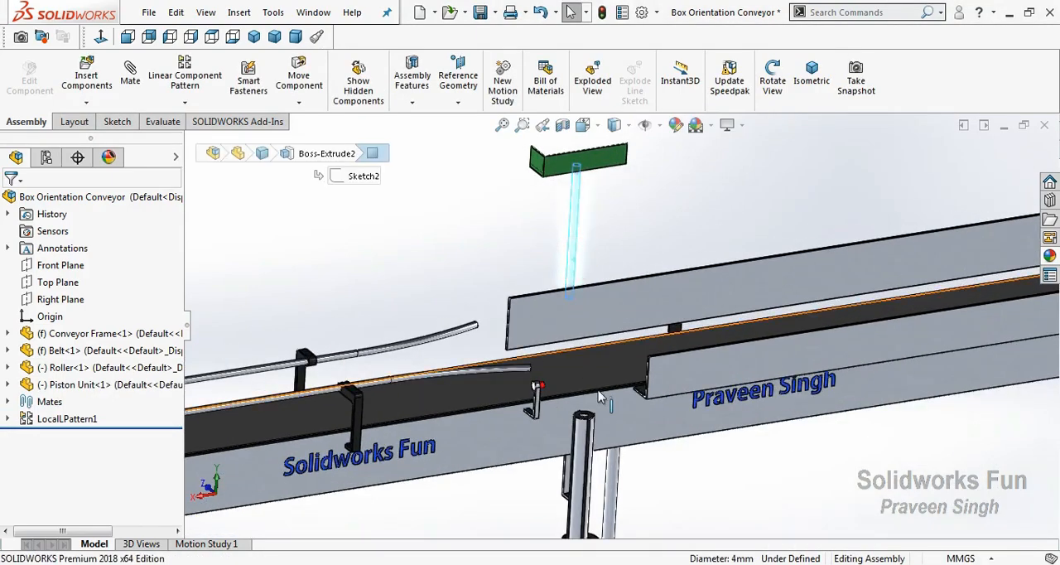
scroll(584, 415, down, 4)
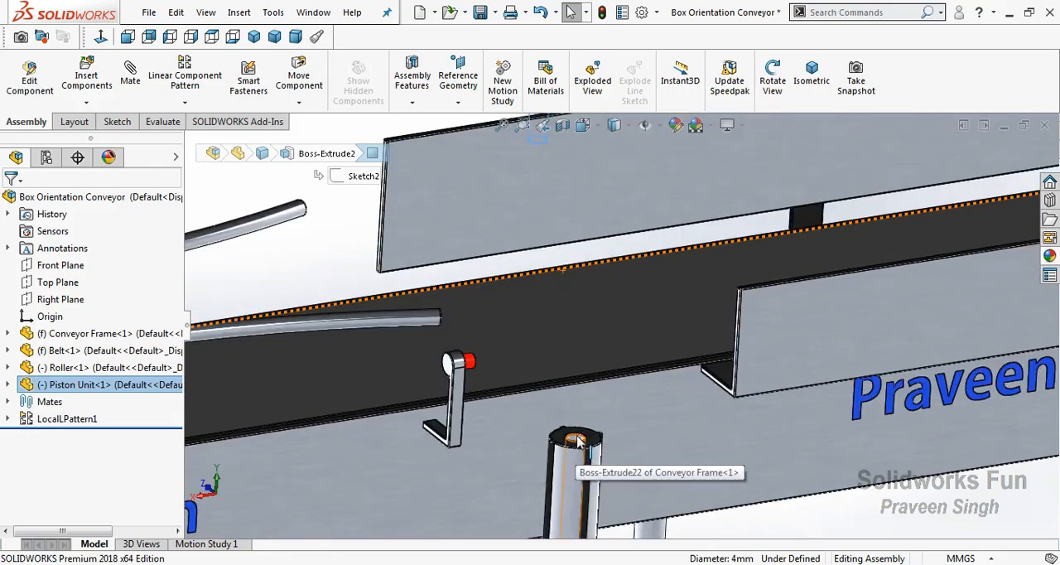
ctrl+click(574, 436)
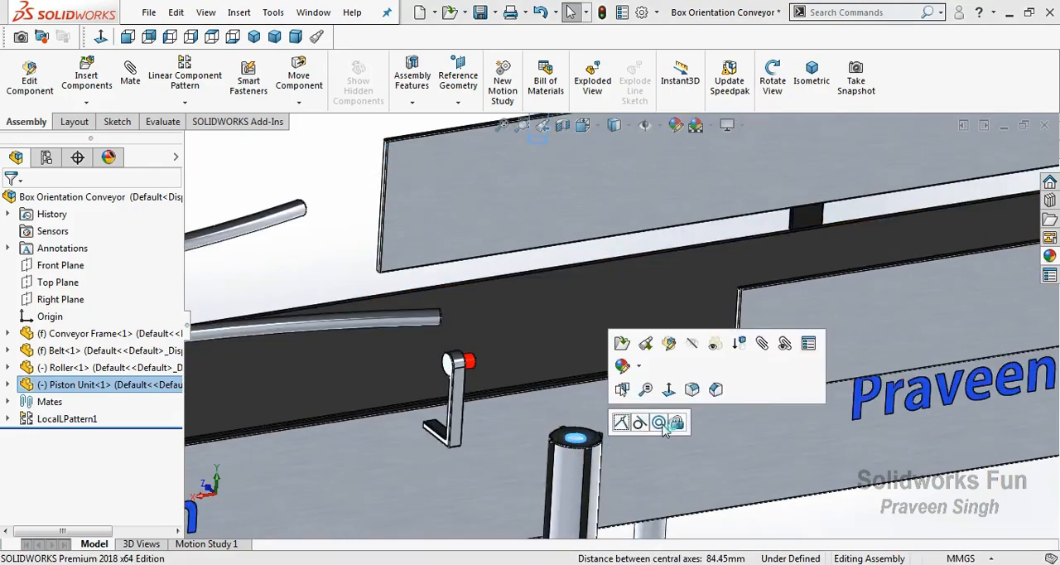
click(660, 423)
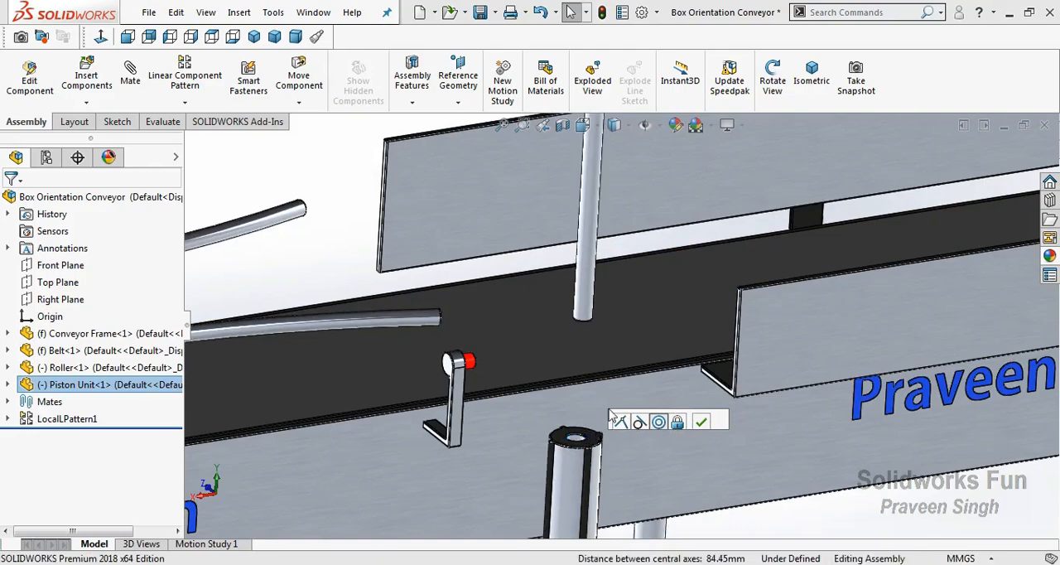
click(702, 422)
Mate the end face of the piston unit's green pusher to the assembly's Right Plane
scroll(621, 372, up, 1)
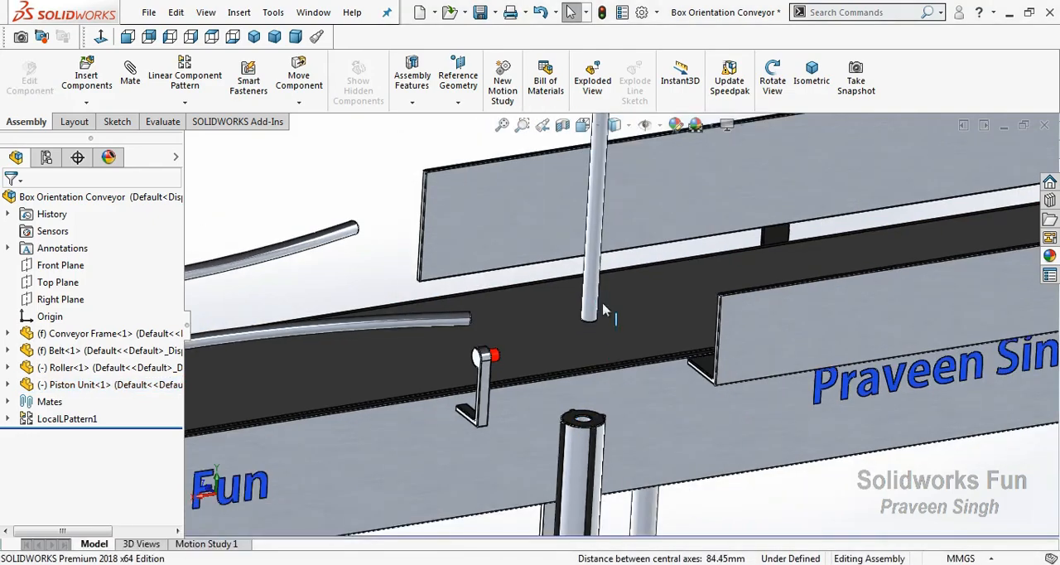
scroll(603, 310, up, 3)
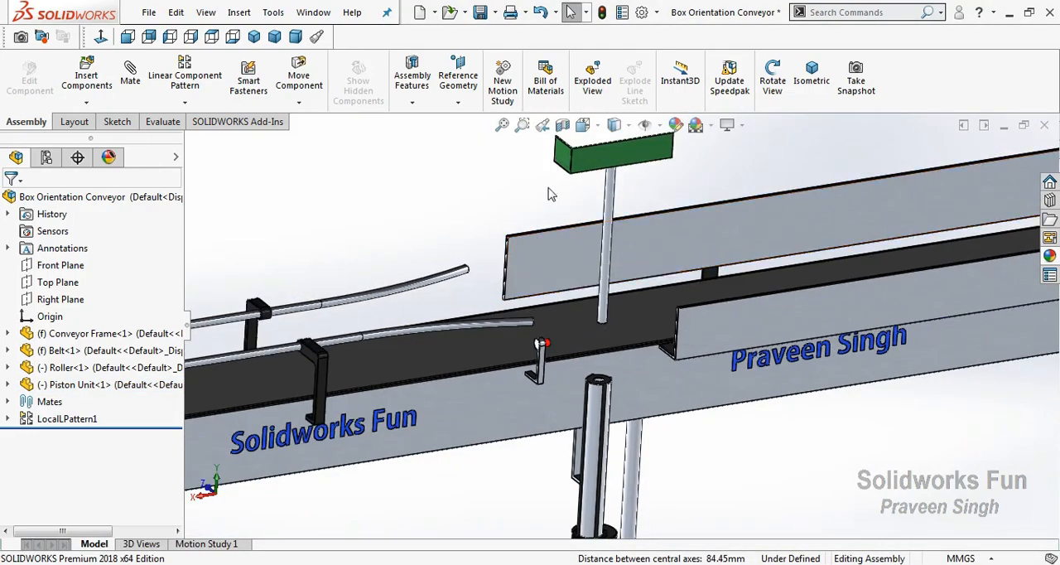
click(561, 166)
click(83, 300)
click(104, 314)
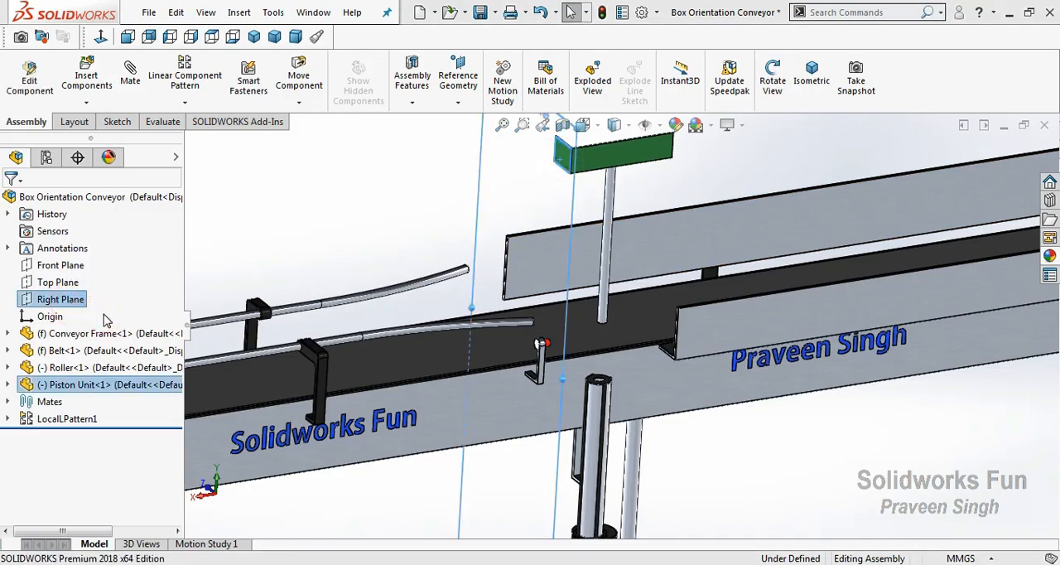
Move the piston unit down along its axis until its rod enters the frame's vertical cylinder
click(600, 162)
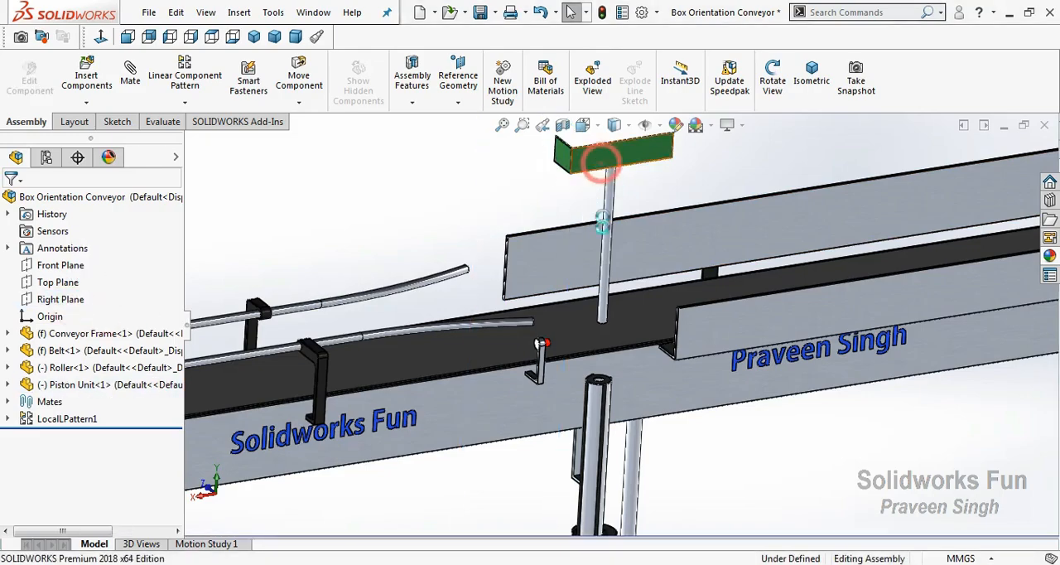
click(568, 208)
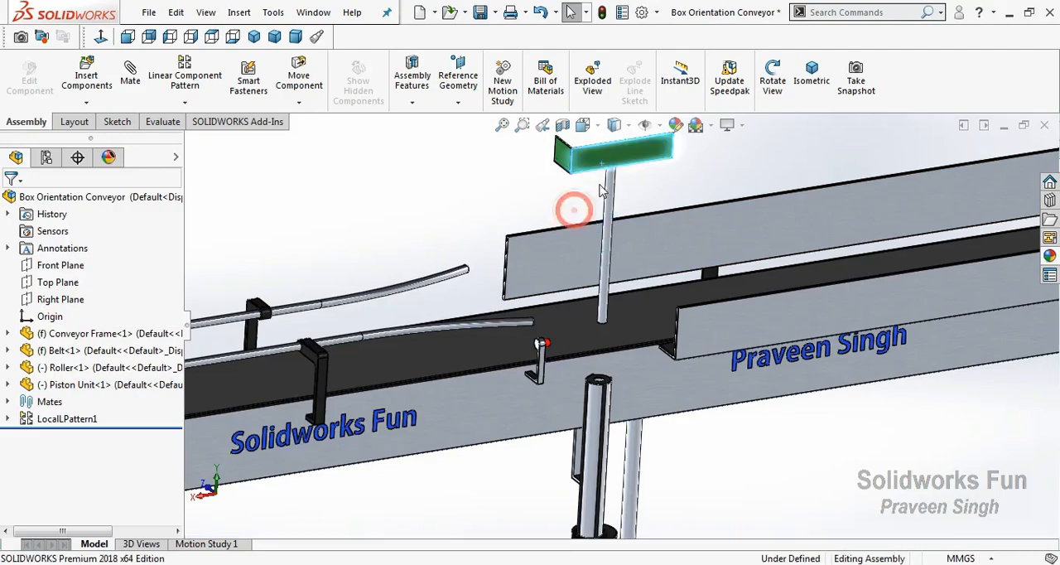
drag(591, 156, 625, 398)
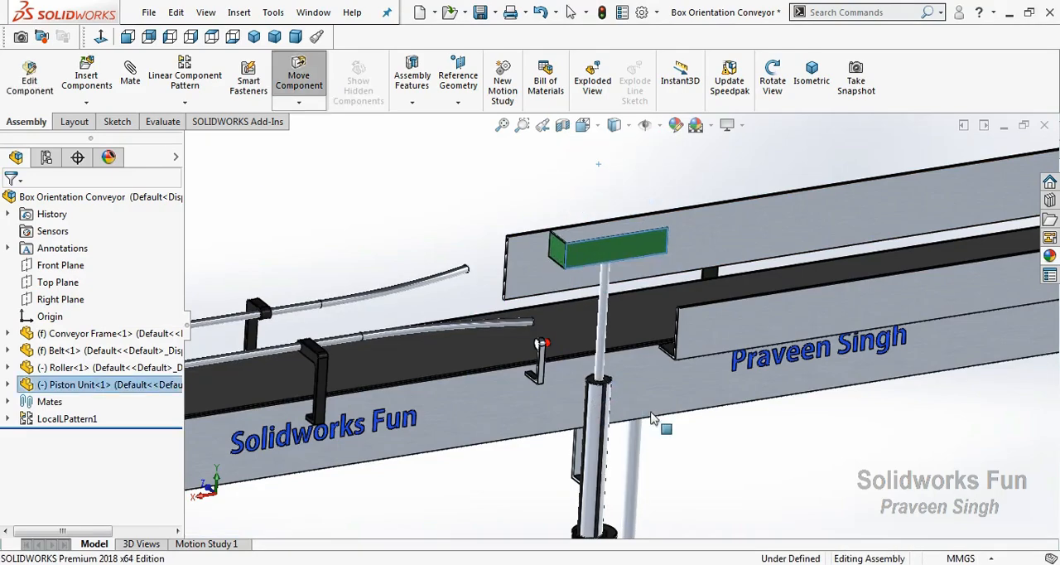
click(694, 442)
scroll(601, 372, down, 3)
scroll(611, 368, down, 2)
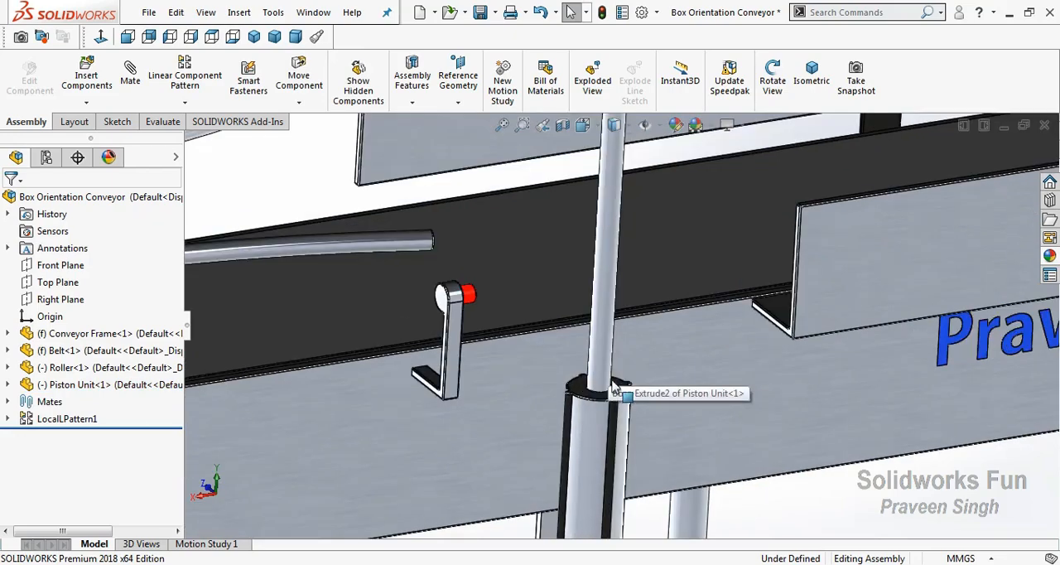
Select the top face of the frame's vertical cylinder together with the underside of the piston unit's green pusher
click(608, 383)
click(500, 530)
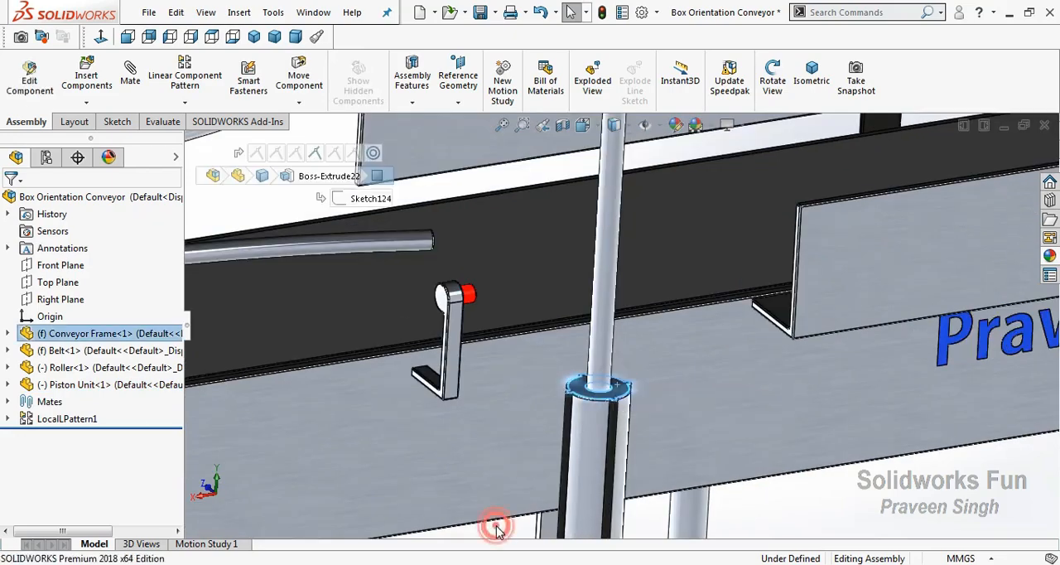
right_click(498, 528)
mouse_move(701, 141)
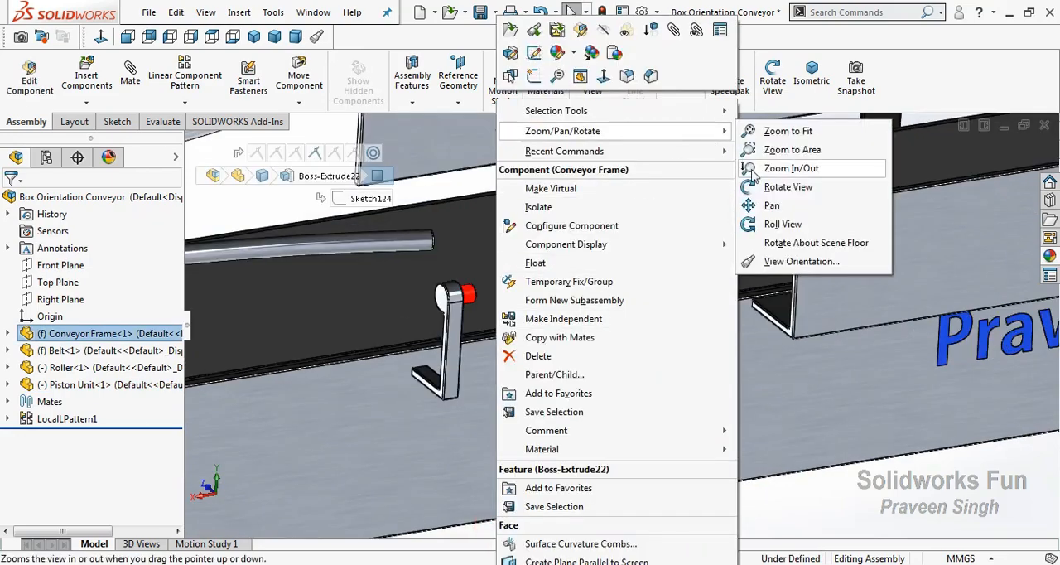
click(831, 186)
drag(646, 404, 624, 263)
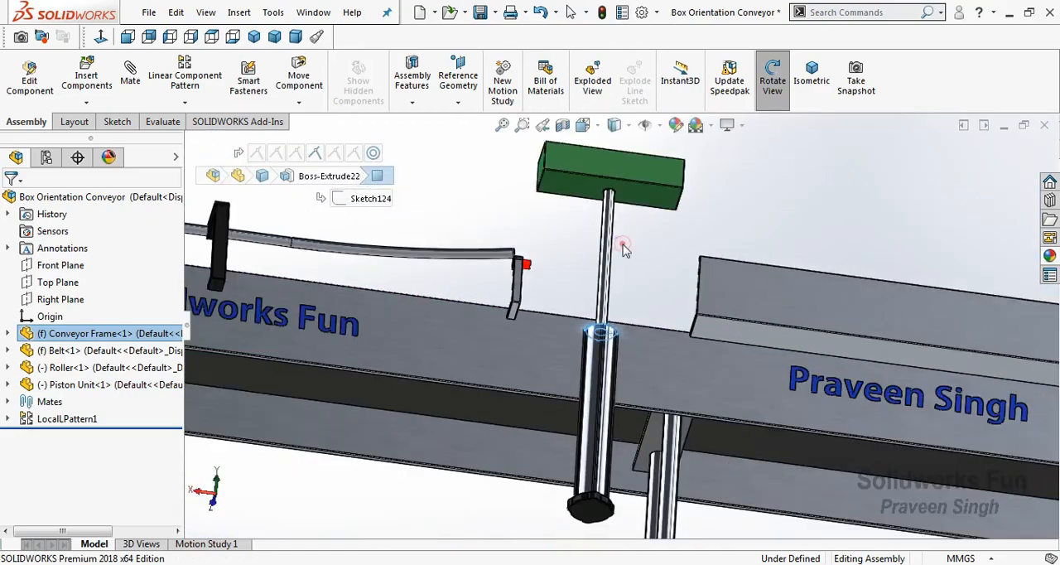
right_click(622, 250)
click(651, 350)
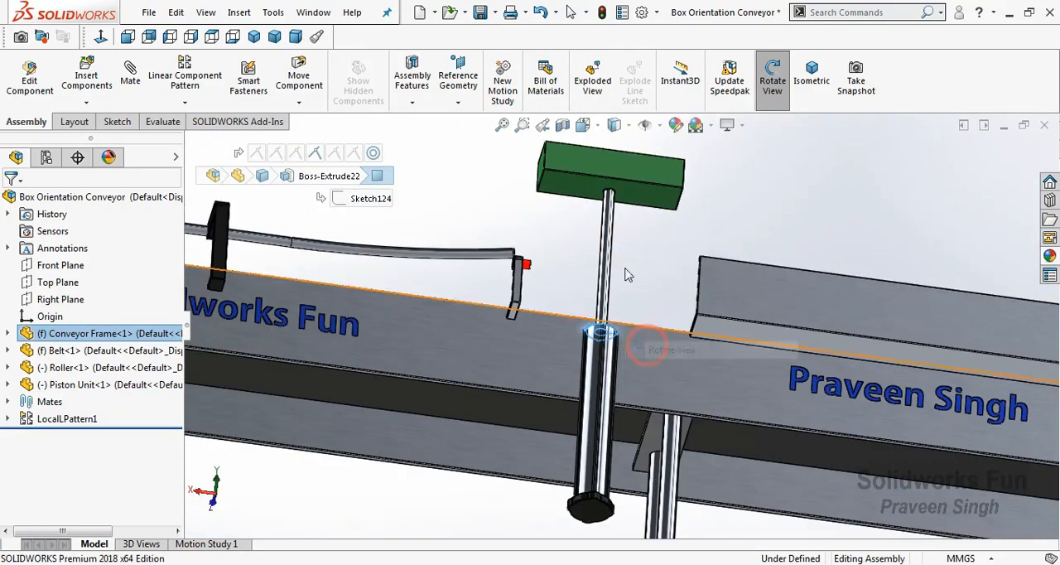
click(214, 501)
click(501, 126)
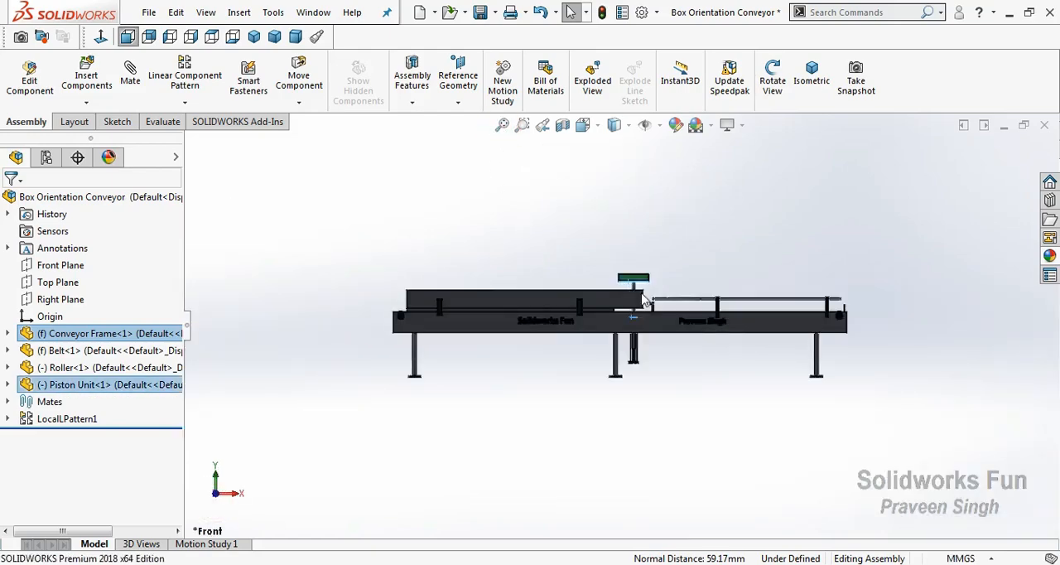
click(218, 500)
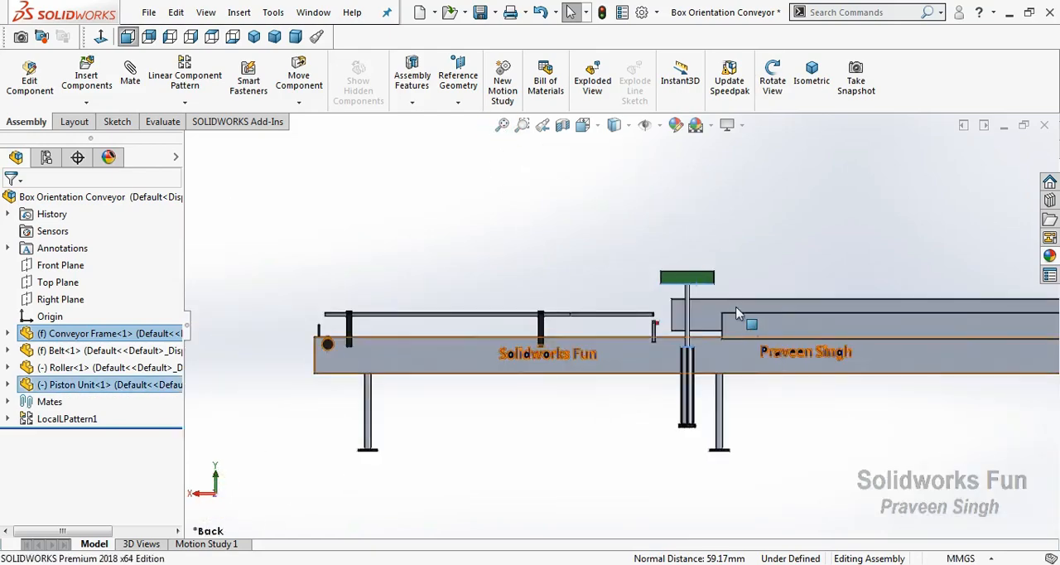
scroll(742, 306, down, 3)
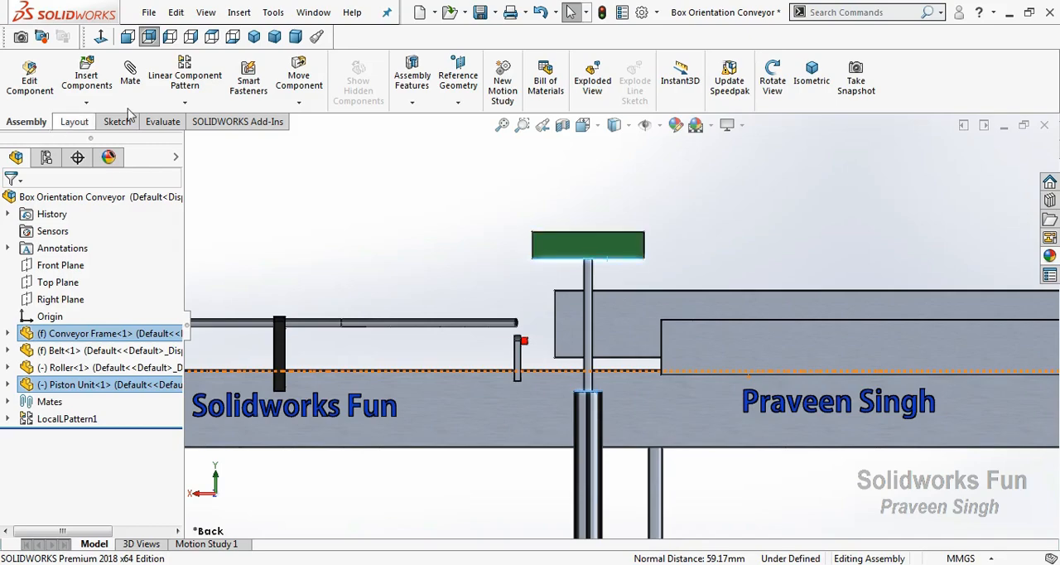
Start an advanced distance limit mate between the selected cylinder and pusher faces
click(130, 79)
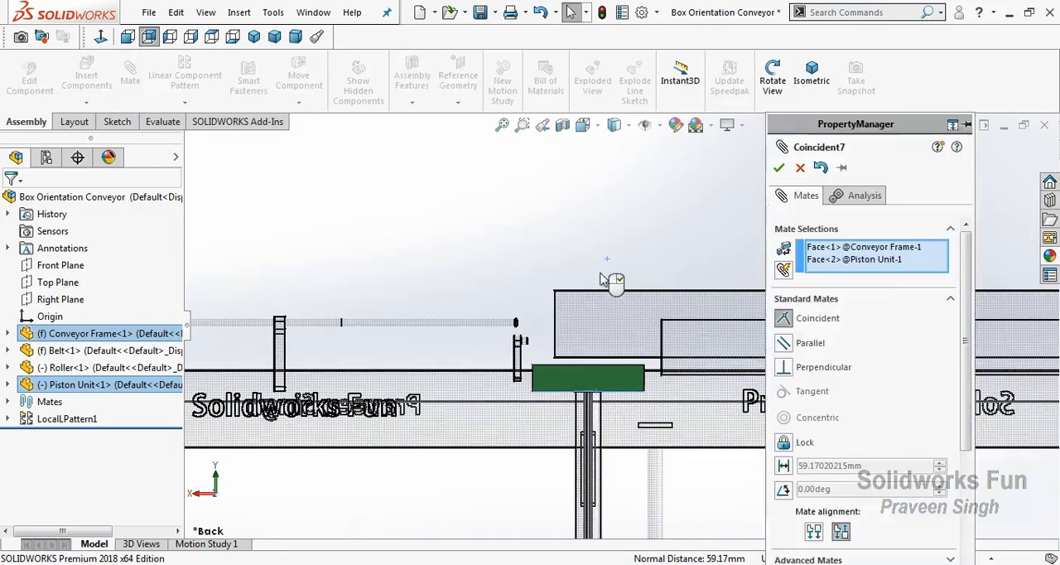
drag(963, 308, 873, 421)
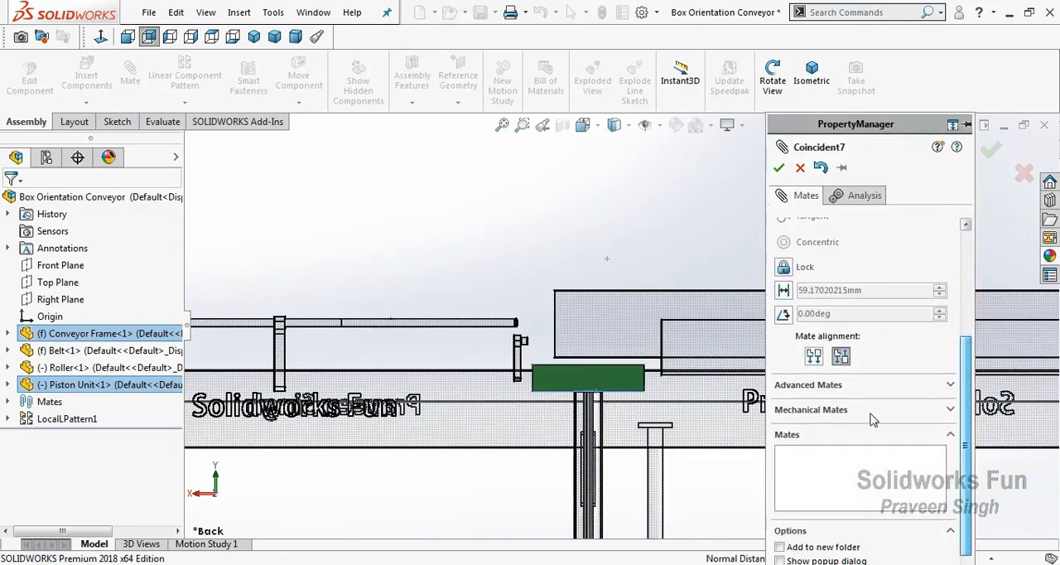
click(858, 391)
scroll(964, 414, up, 5)
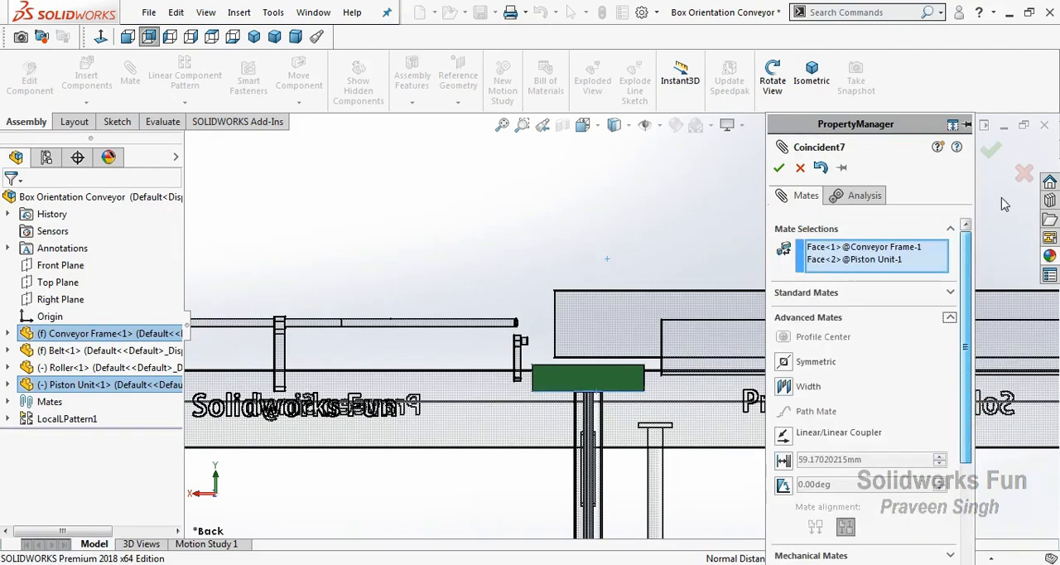
click(783, 460)
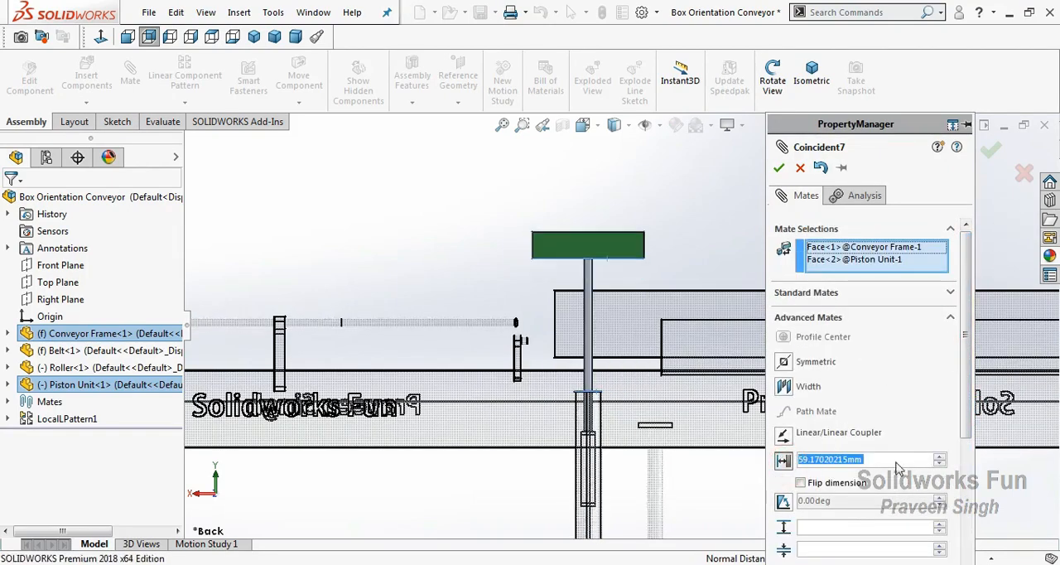
drag(971, 389, 968, 435)
Set the limit mate's minimum to 7 mm, its maximum to 57 mm and its distance to 57 mm, and accept the mate
drag(867, 469, 776, 473)
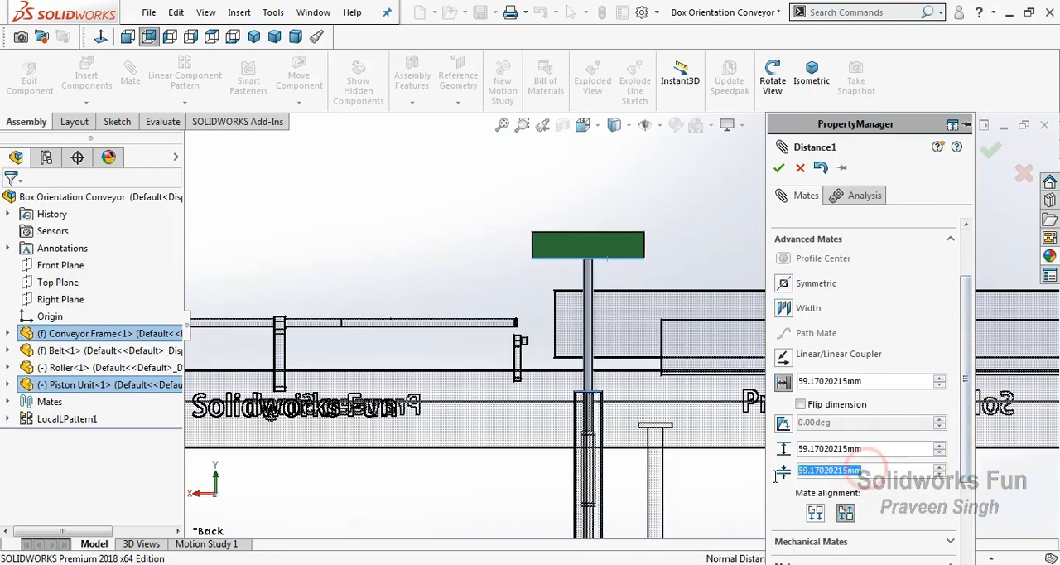
text(7)
click(862, 451)
drag(869, 448, 792, 459)
text(57)
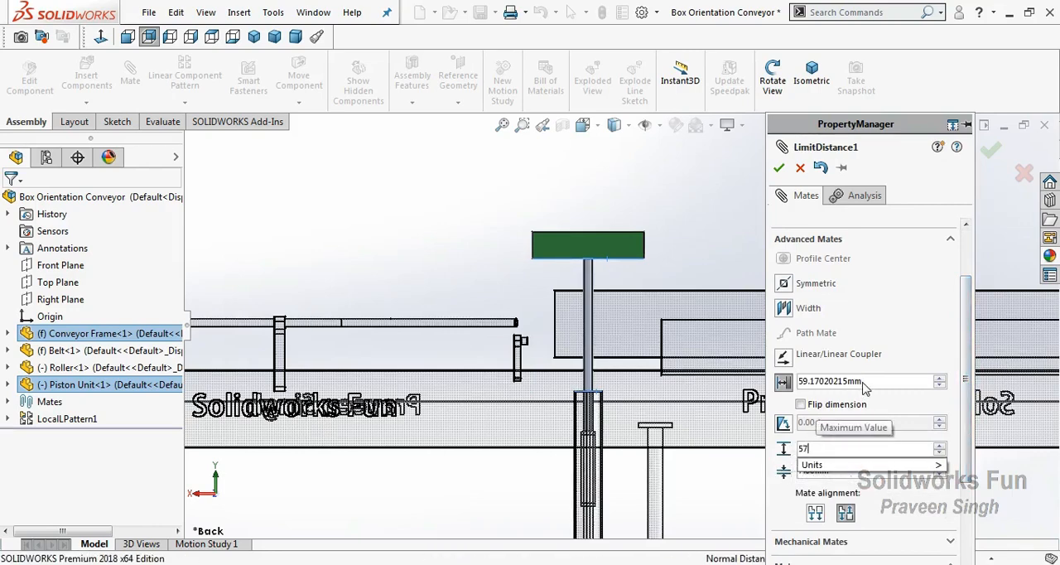
click(864, 381)
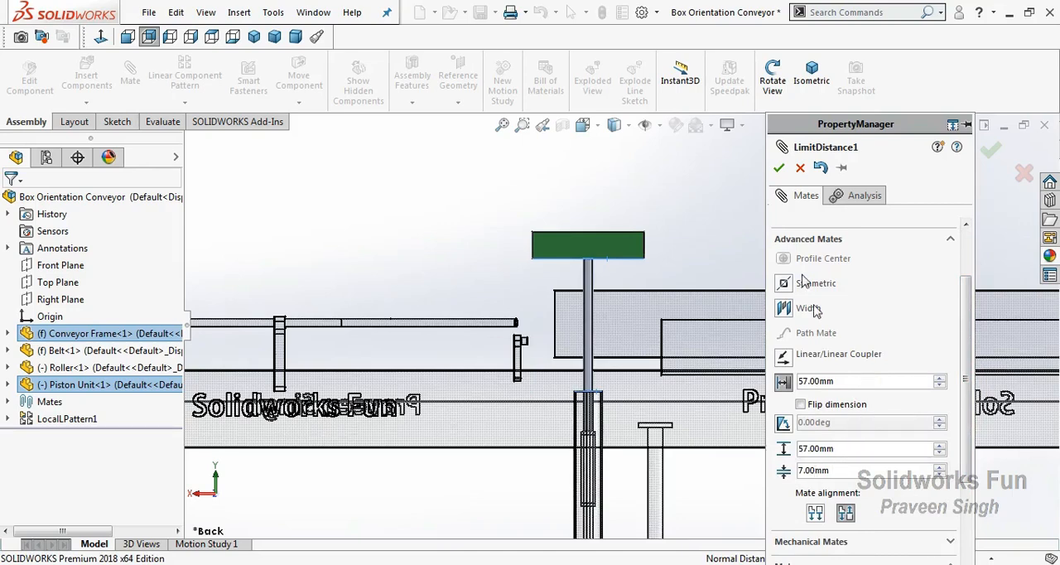
click(780, 168)
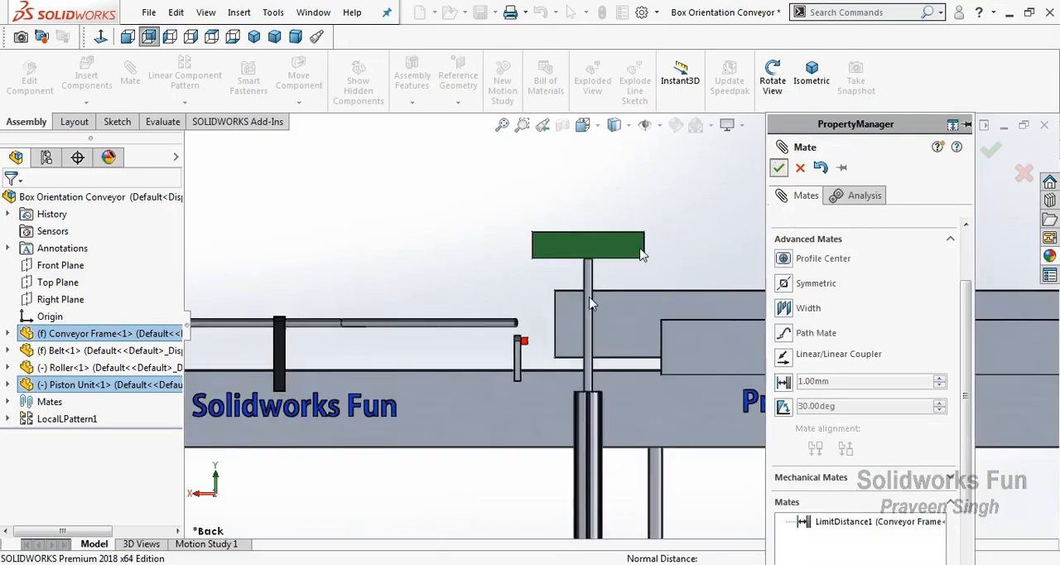
key(Escape)
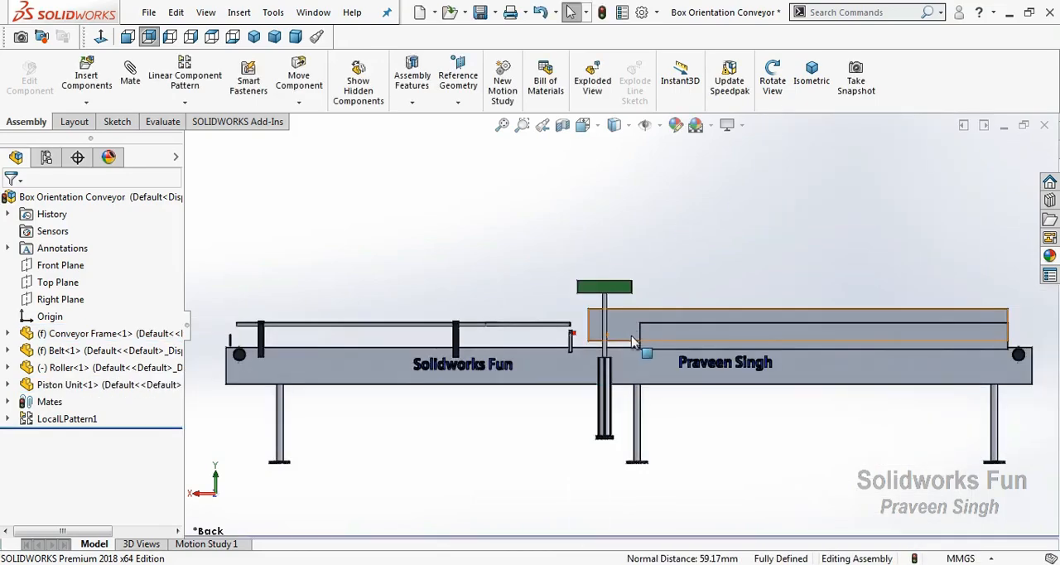
Lower the piston unit along its travel until the green pusher sits just above the cylinder
scroll(633, 337, down, 1)
drag(610, 276, 601, 447)
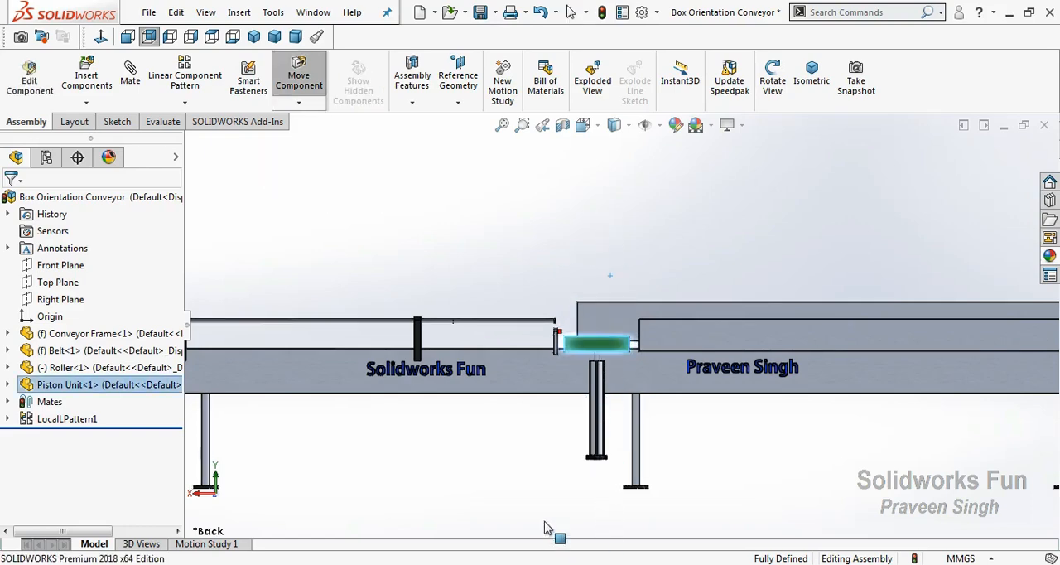
drag(545, 532, 535, 501)
click(525, 470)
right_click(498, 262)
click(534, 326)
drag(539, 331, 541, 433)
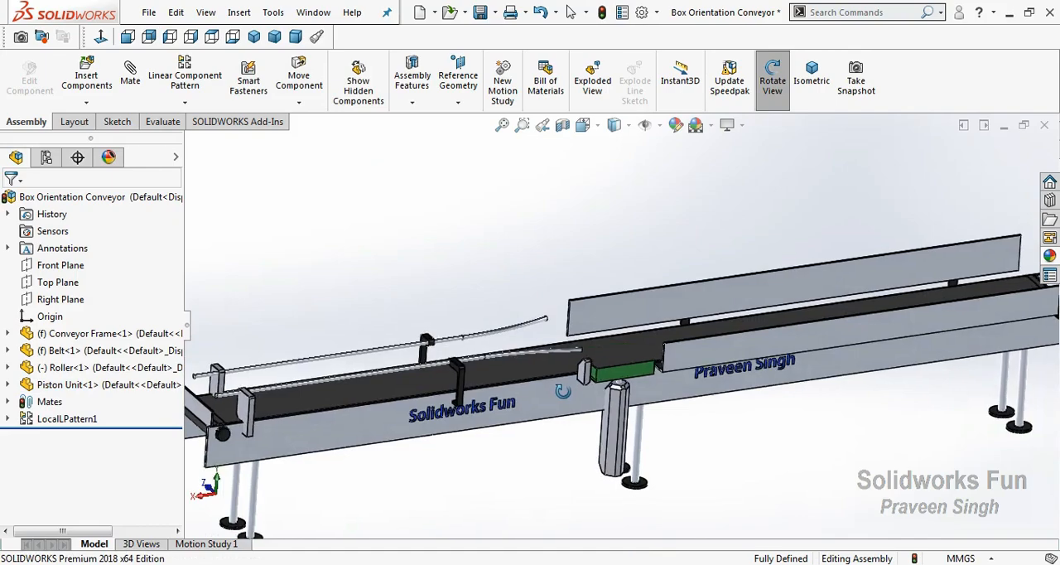
Rebuild and save the assembly document
click(481, 24)
click(323, 239)
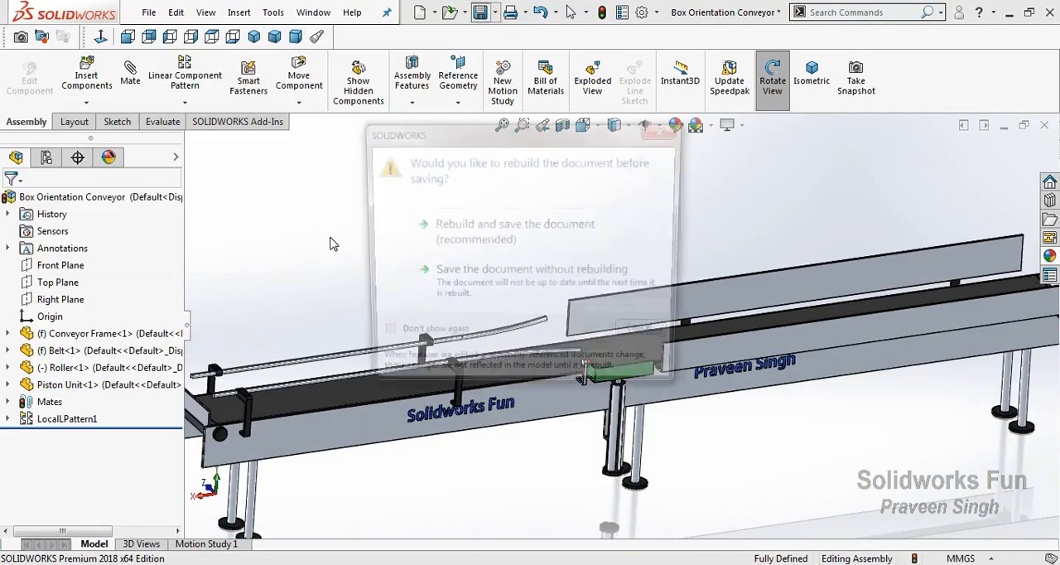
click(476, 238)
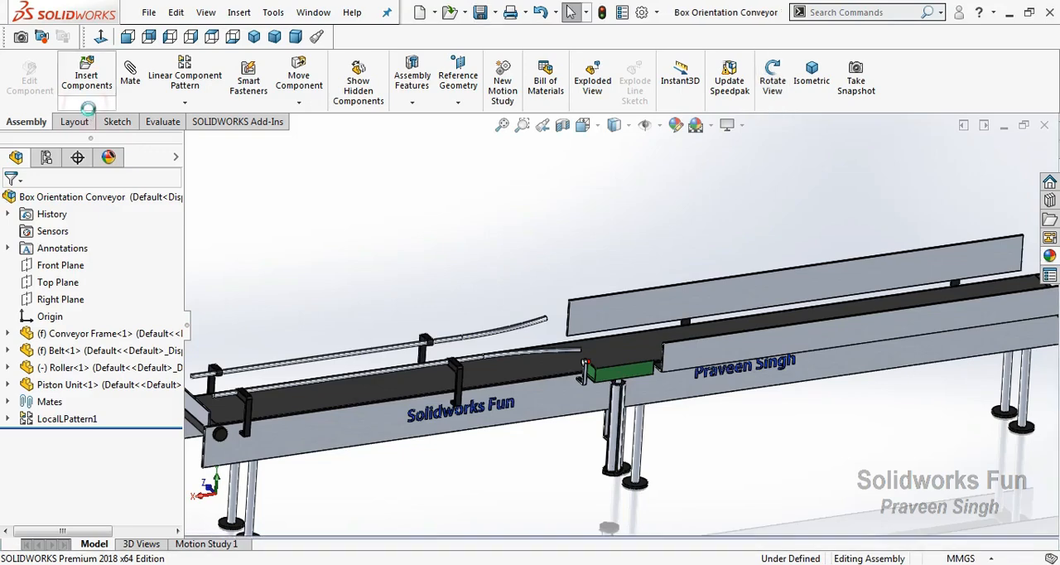
Insert the Box part into the assembly and place it above the middle of the conveyor
click(86, 102)
click(114, 123)
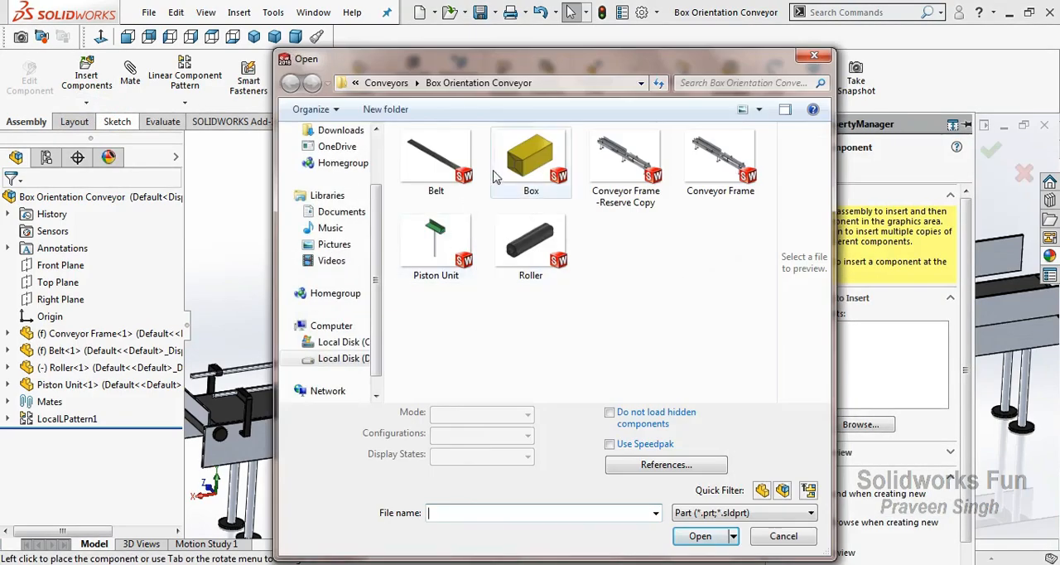
click(531, 162)
click(700, 508)
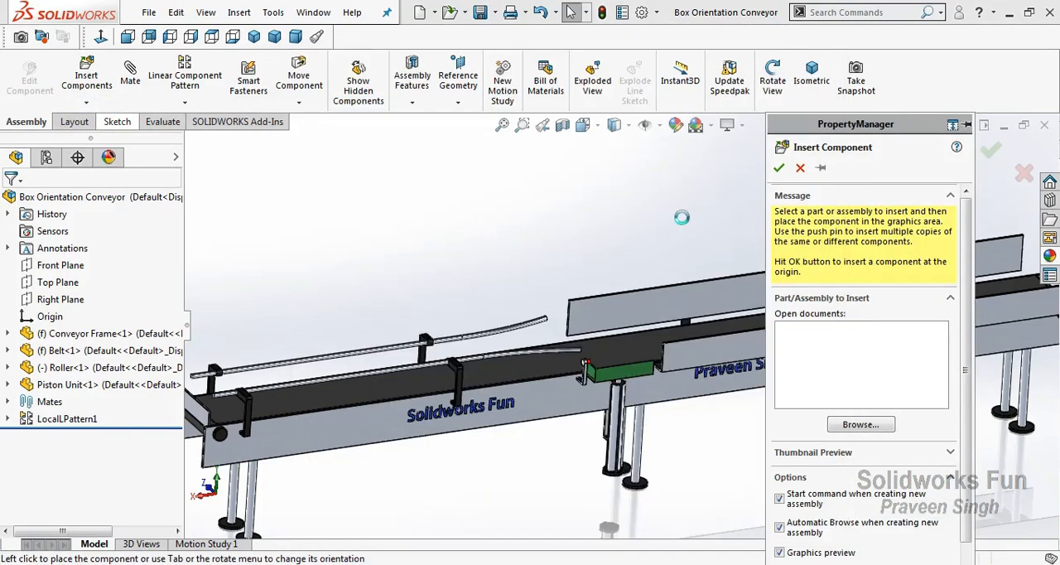
click(625, 234)
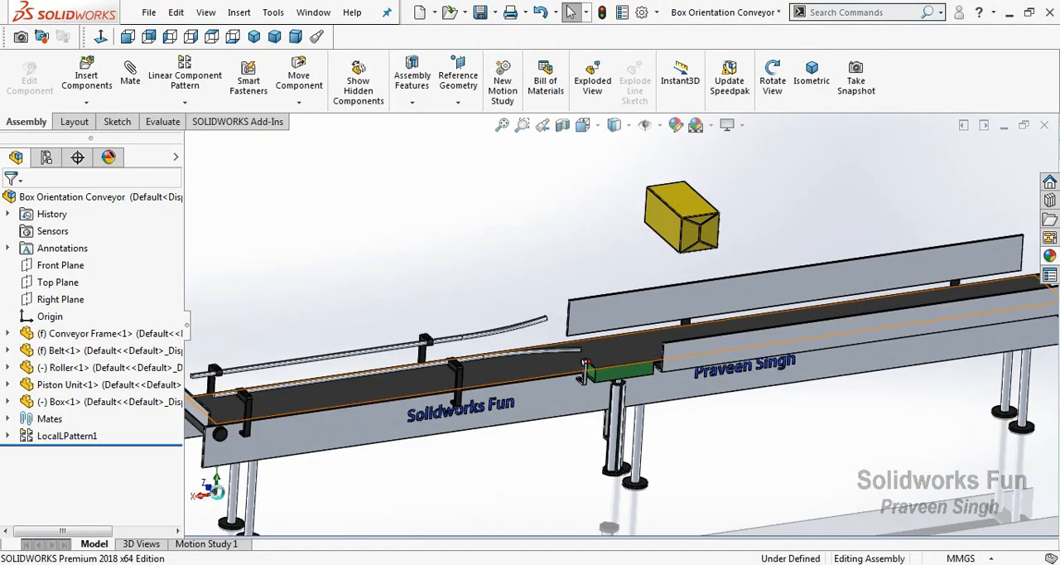
Make three copies of the box, placing them in a row along the guard-plate half of the conveyor
click(215, 489)
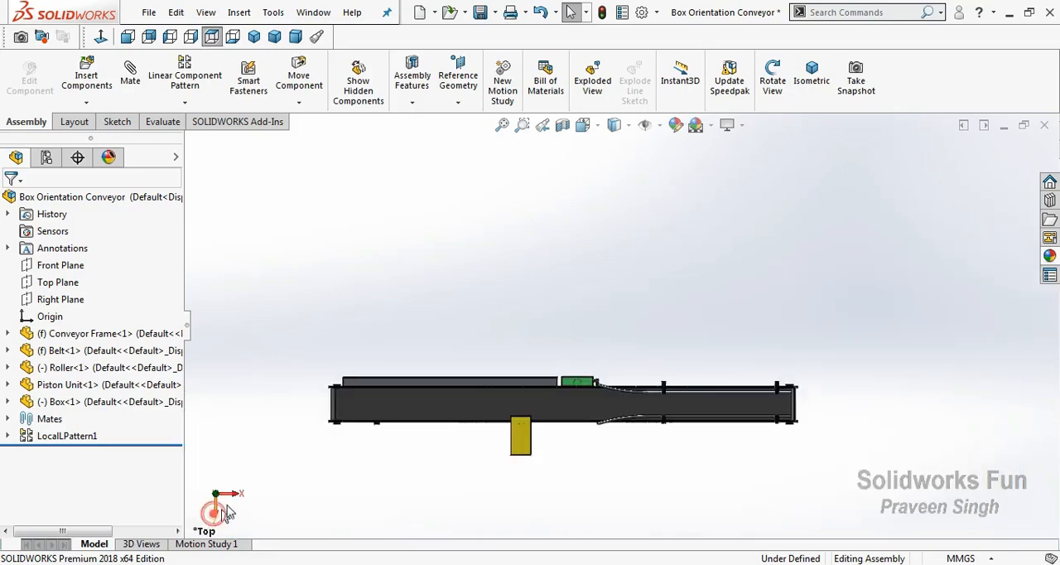
click(213, 513)
scroll(404, 331, down, 3)
drag(635, 260, 571, 259)
ctrl+drag(507, 273, 501, 262)
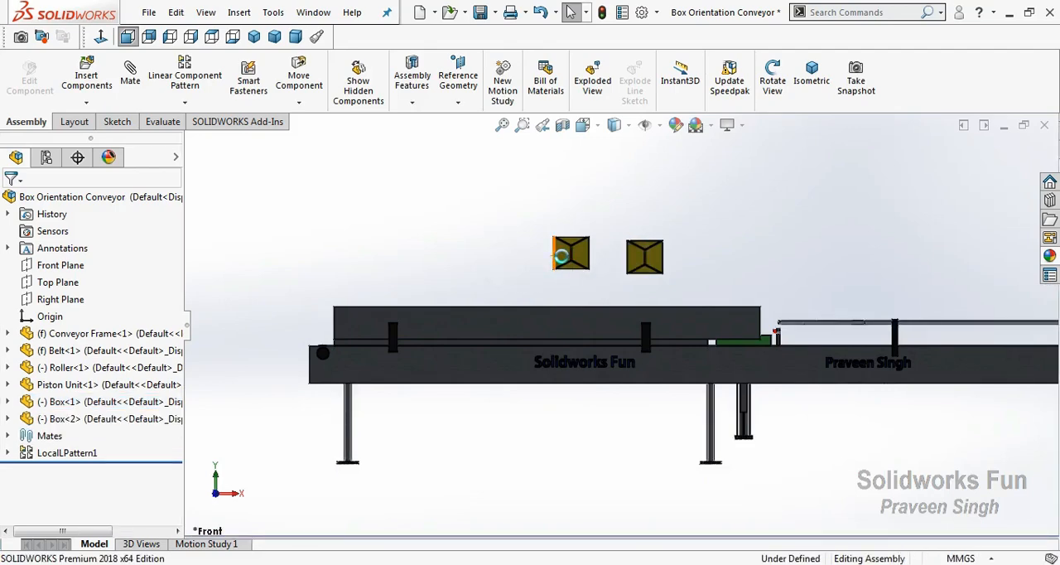
ctrl+drag(571, 256, 471, 255)
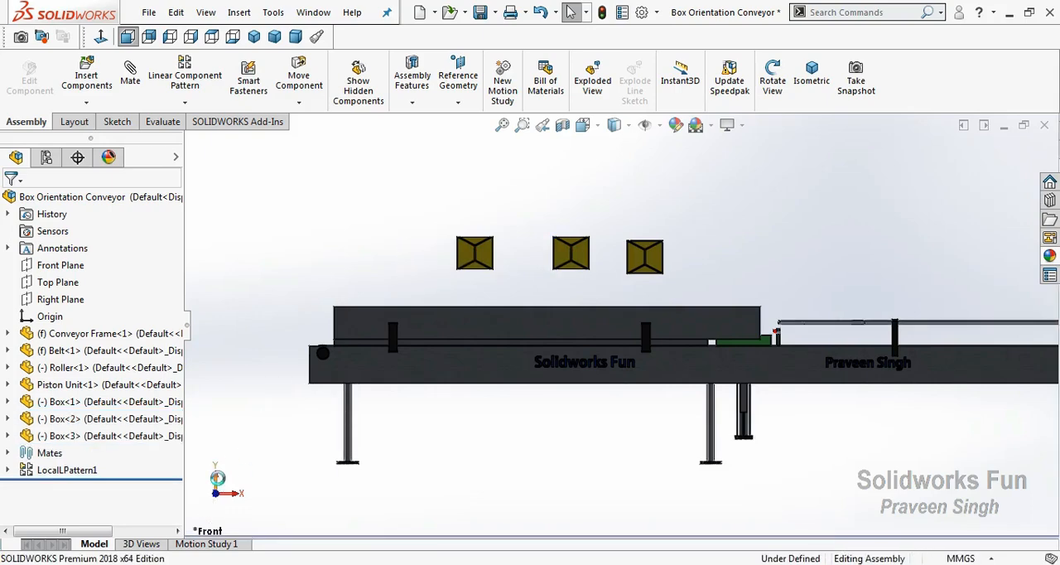
click(218, 475)
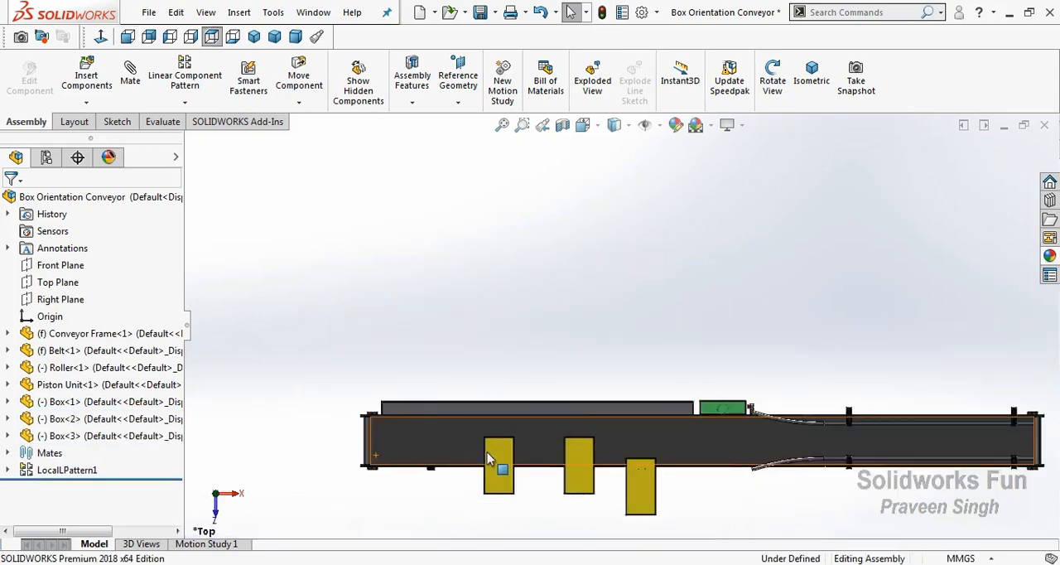
click(7, 333)
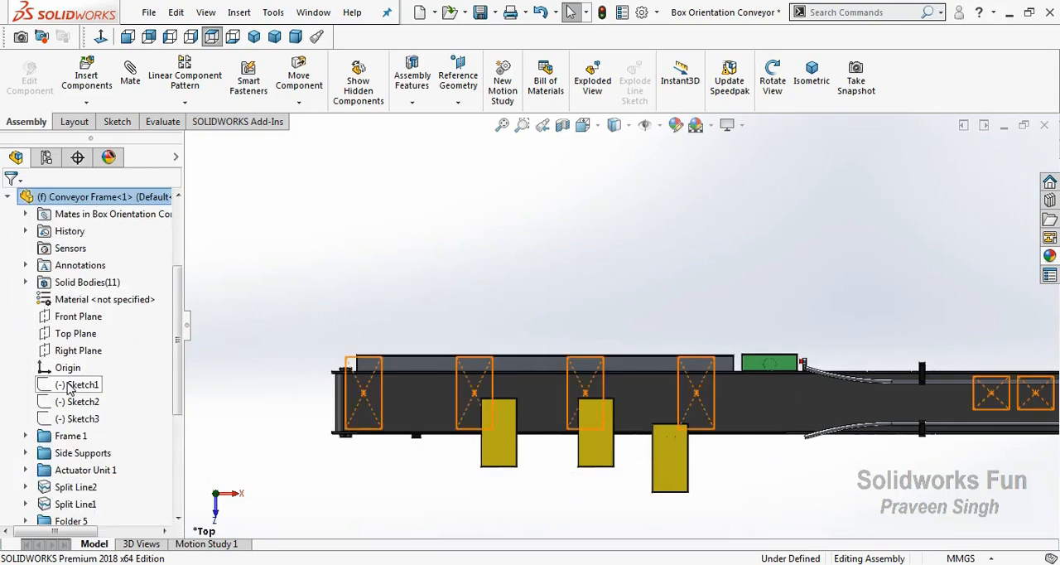
ctrl+drag(500, 454, 389, 460)
click(429, 497)
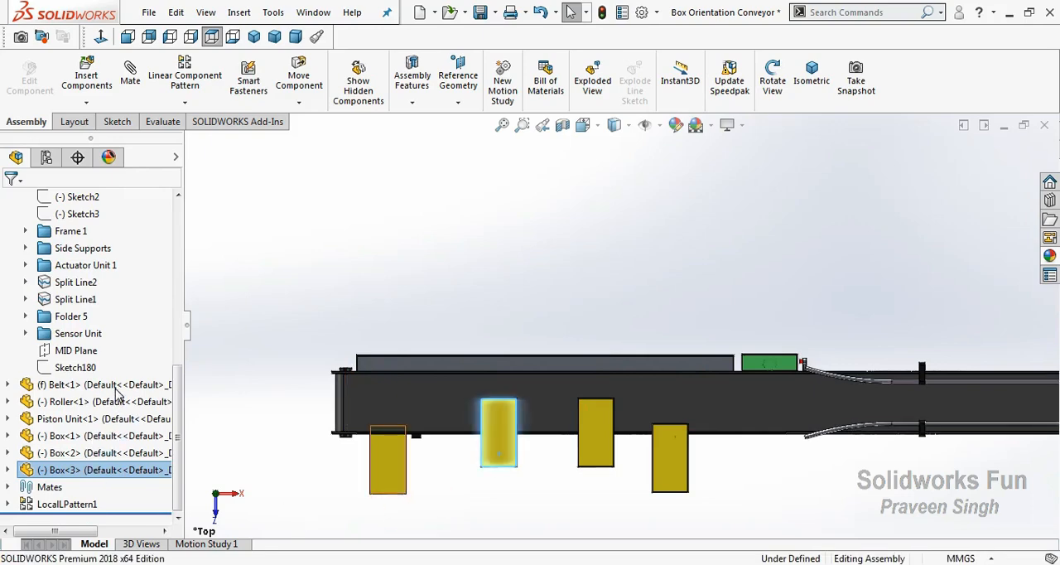
Show Sketch1 of the Conveyor Frame so its box outlines can serve as placement guides
scroll(115, 387, up, 3)
scroll(133, 355, up, 3)
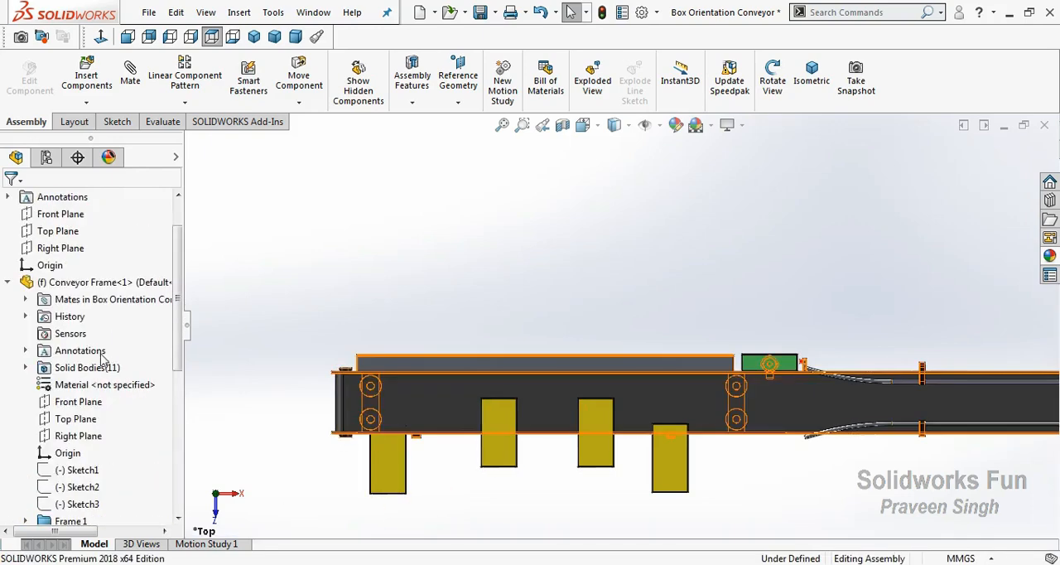
click(89, 470)
click(106, 443)
click(303, 477)
scroll(710, 421, down, 2)
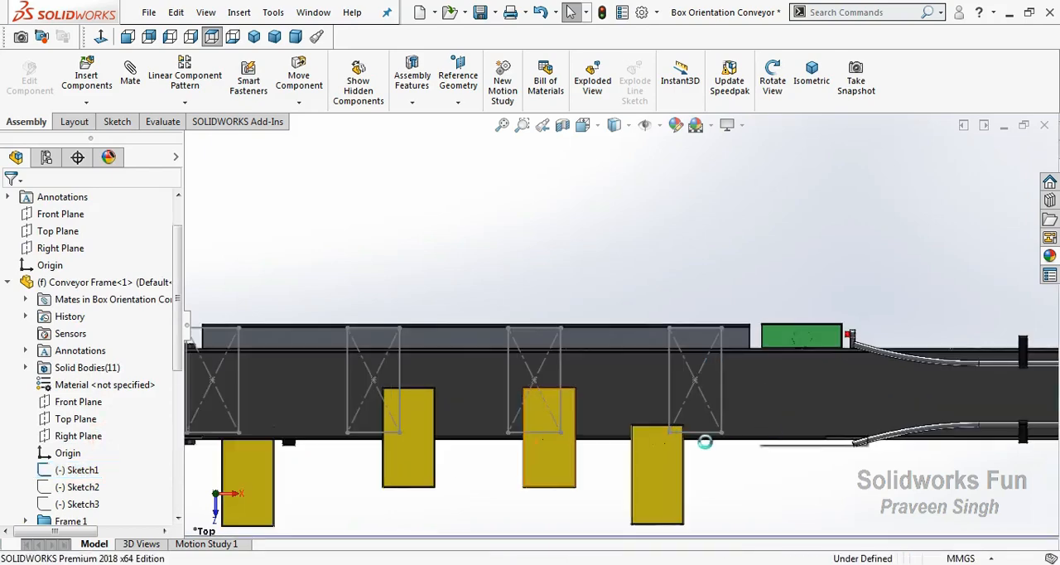
Move the four boxes onto the four Sketch1 rectangles along the guard-plate half of the conveyor, without using mates
mouse_move(636, 486)
mouse_down()
mouse_move(685, 356)
mouse_move(677, 377)
mouse_move(678, 367)
mouse_up()
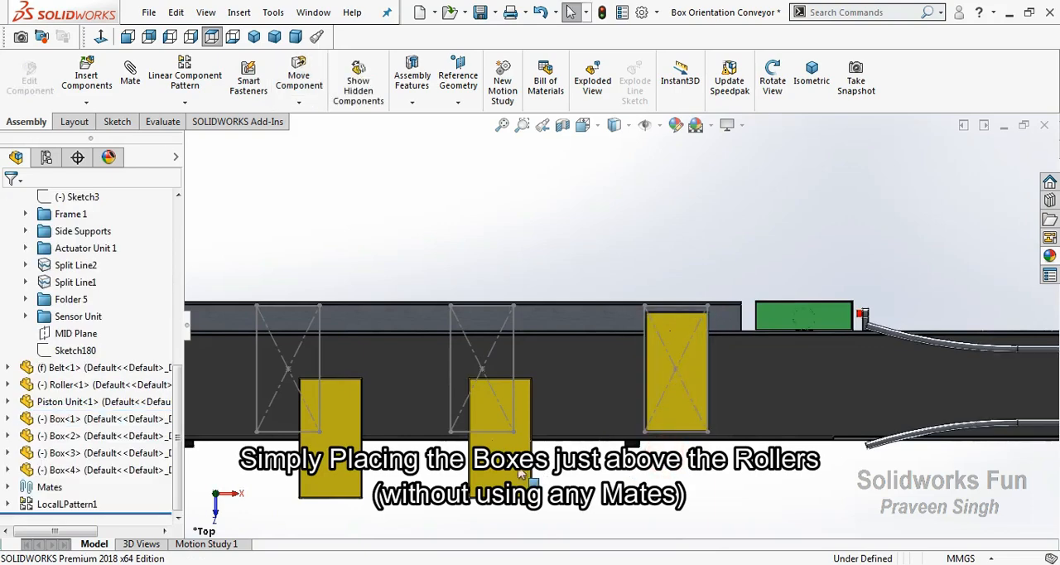
mouse_move(515, 464)
mouse_down()
mouse_move(489, 376)
mouse_move(494, 388)
mouse_up()
drag(351, 464, 309, 396)
click(395, 481)
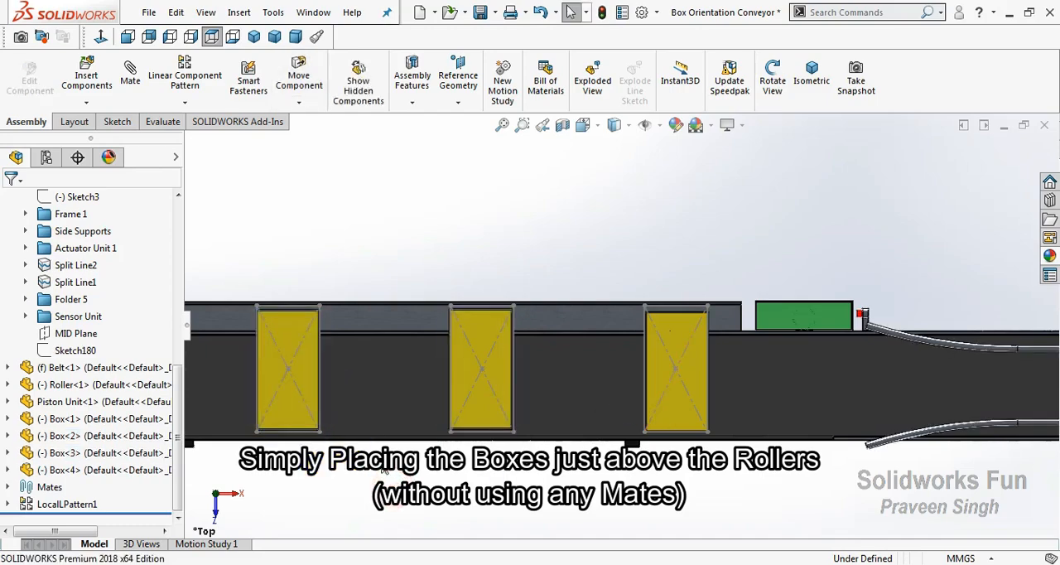
scroll(395, 483, up, 3)
scroll(240, 404, down, 2)
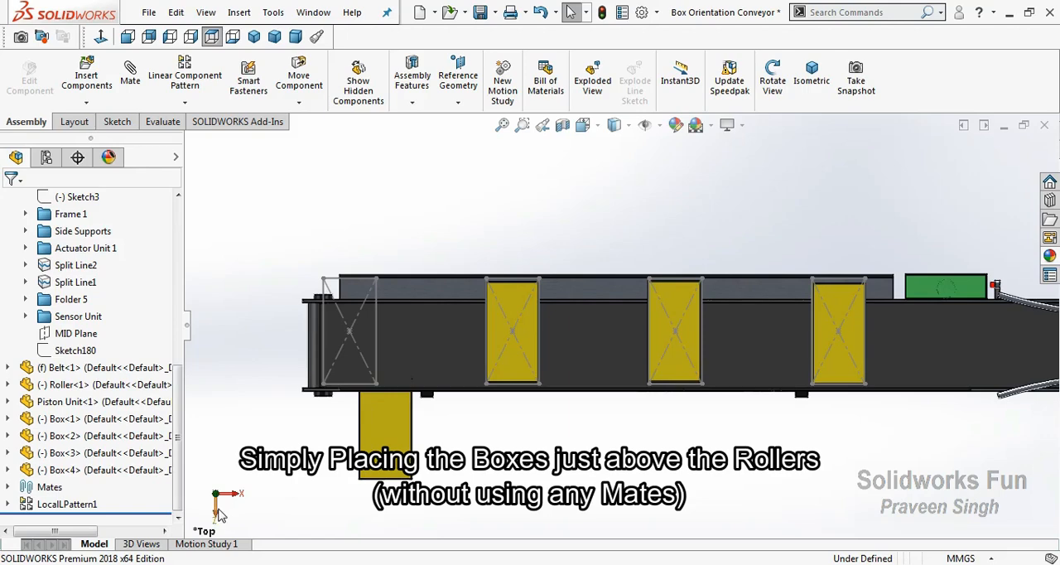
drag(348, 468, 352, 354)
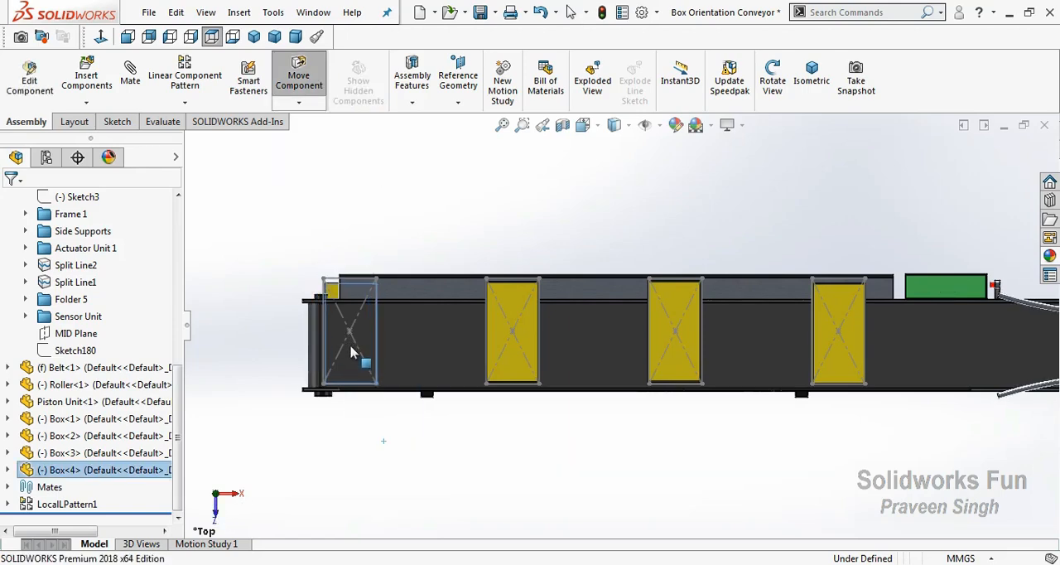
Raise the box at the roller end of the conveyor from below the belt to just above the belt surface
click(315, 433)
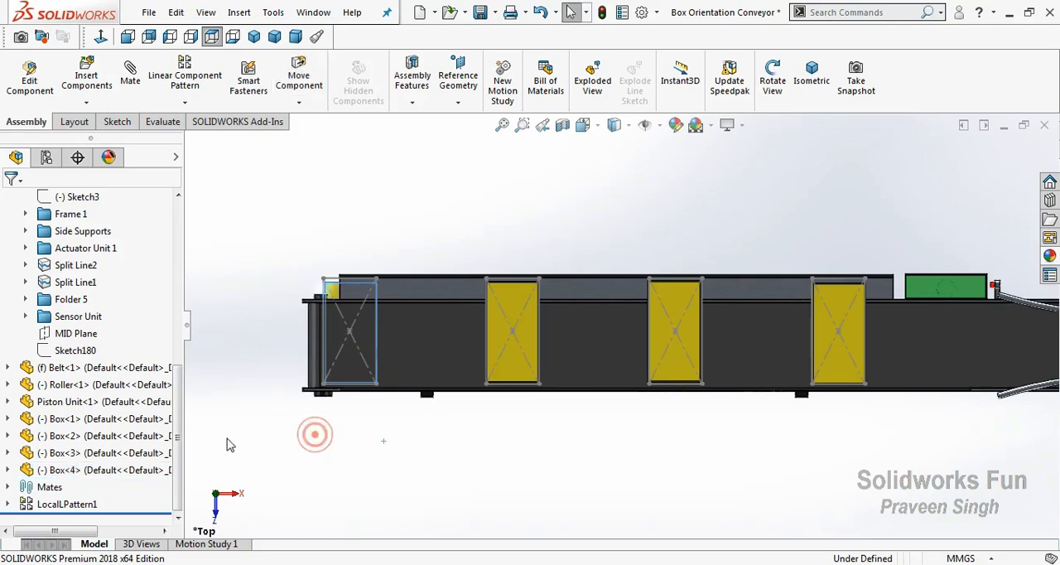
scroll(116, 414, up, 6)
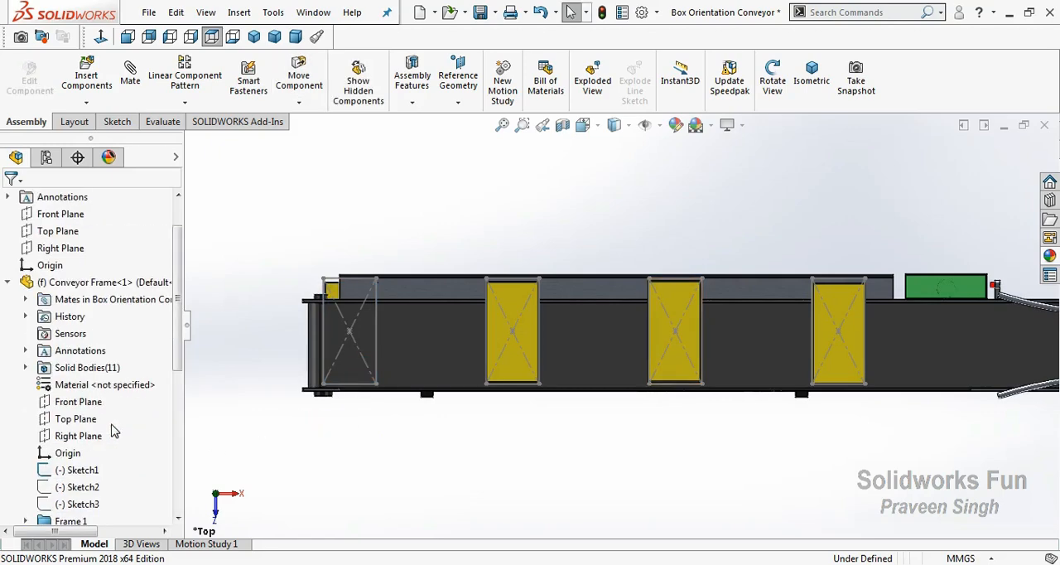
click(10, 283)
click(231, 495)
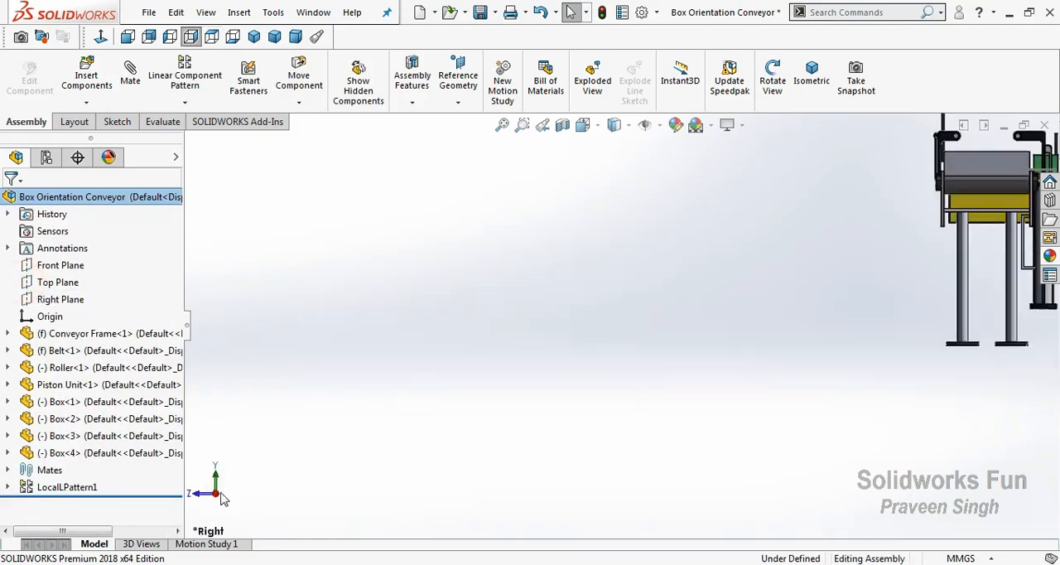
scroll(737, 276, down, 5)
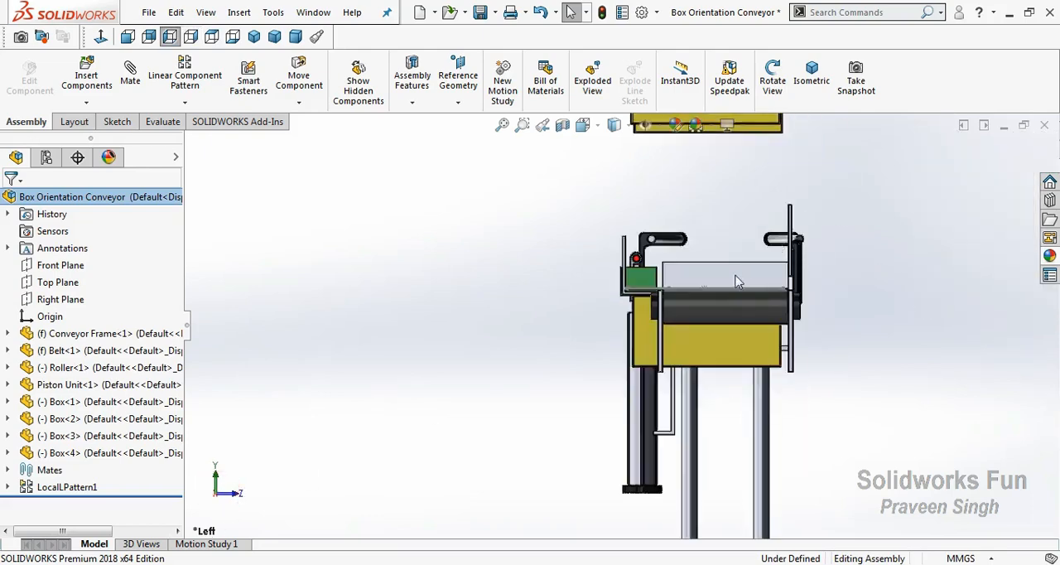
drag(668, 370, 658, 294)
click(877, 340)
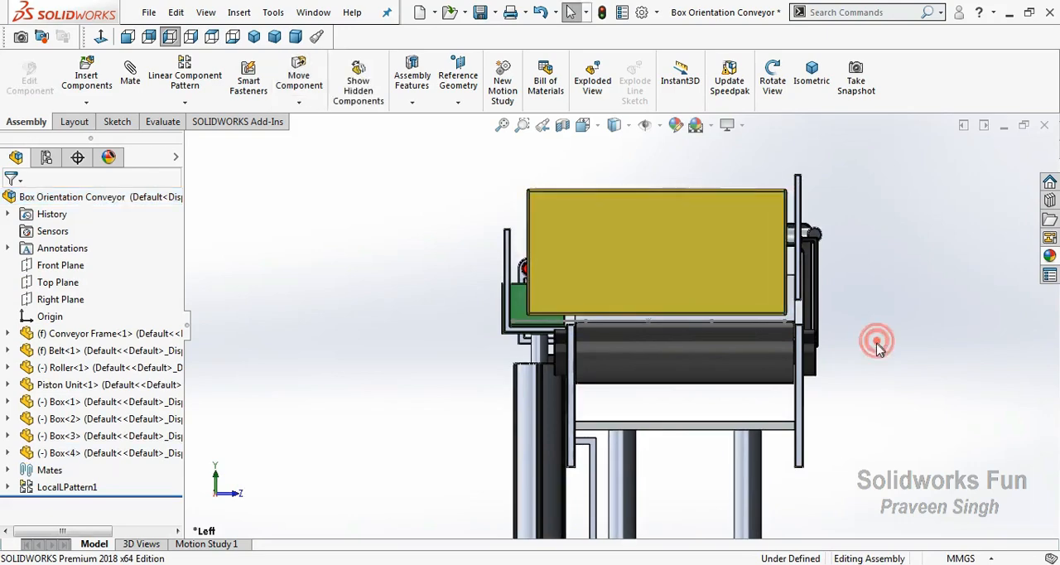
Lower the remaining three boxes to the same height just above the belt surface, without using mates
scroll(786, 280, up, 4)
scroll(742, 197, down, 3)
drag(615, 181, 617, 414)
click(604, 206)
drag(611, 177, 609, 414)
click(594, 272)
drag(590, 174, 594, 399)
click(372, 390)
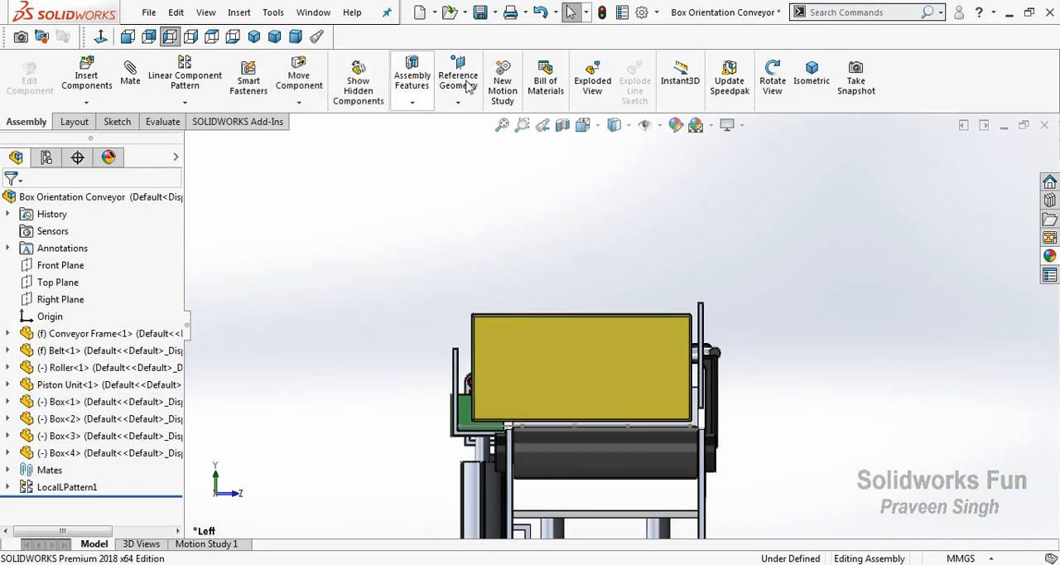
Save the assembly and the modified Conveyor Frame with a rebuild, and hide the sketch of box outlines
right_click(522, 199)
click(542, 257)
mouse_move(542, 257)
mouse_down()
mouse_move(651, 263)
mouse_move(596, 297)
mouse_move(551, 431)
mouse_move(527, 455)
mouse_move(525, 428)
mouse_move(532, 442)
mouse_up()
right_click(532, 442)
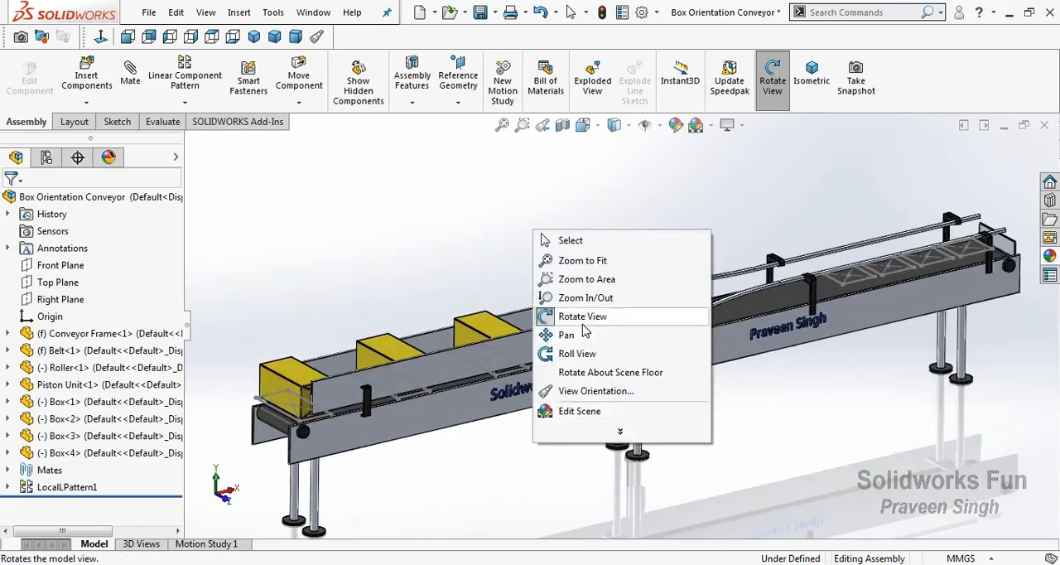
click(550, 315)
click(480, 13)
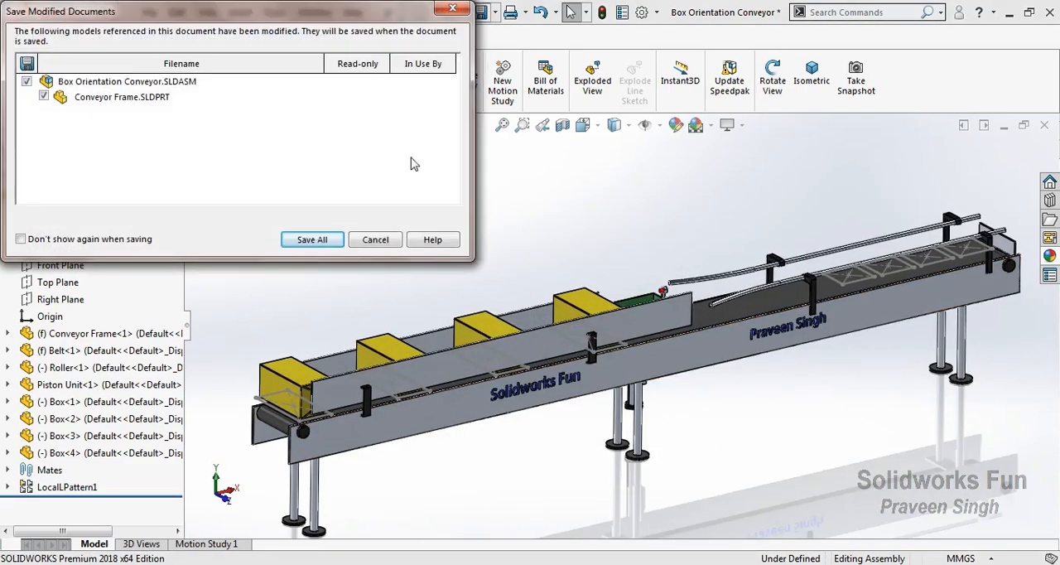
click(312, 239)
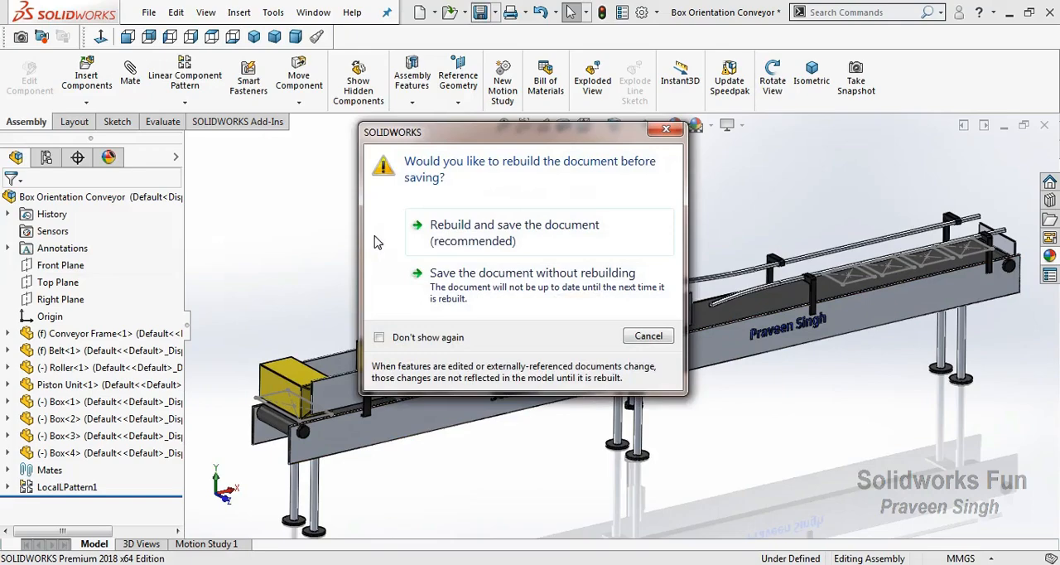
click(472, 228)
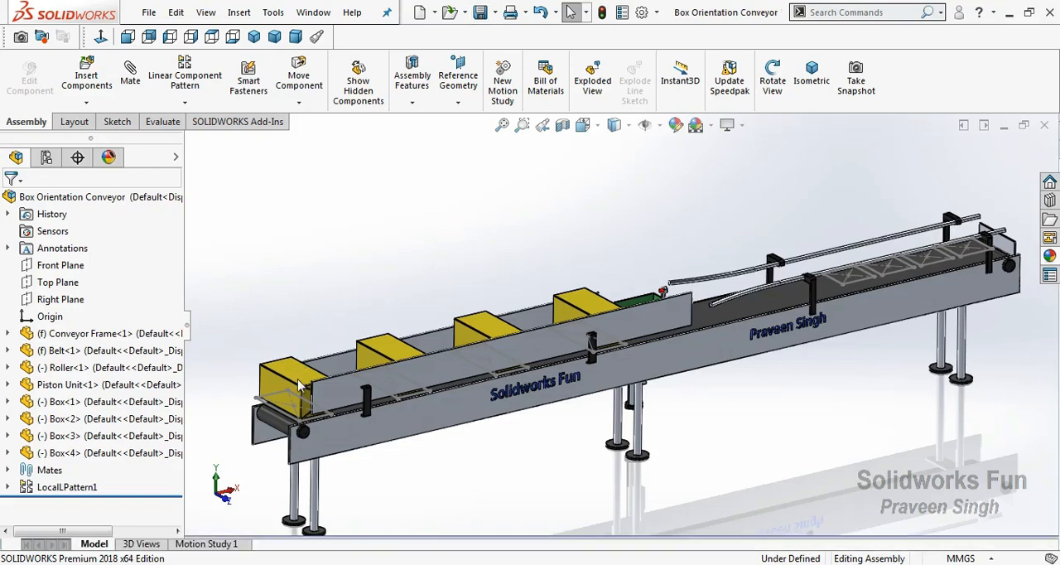
click(320, 415)
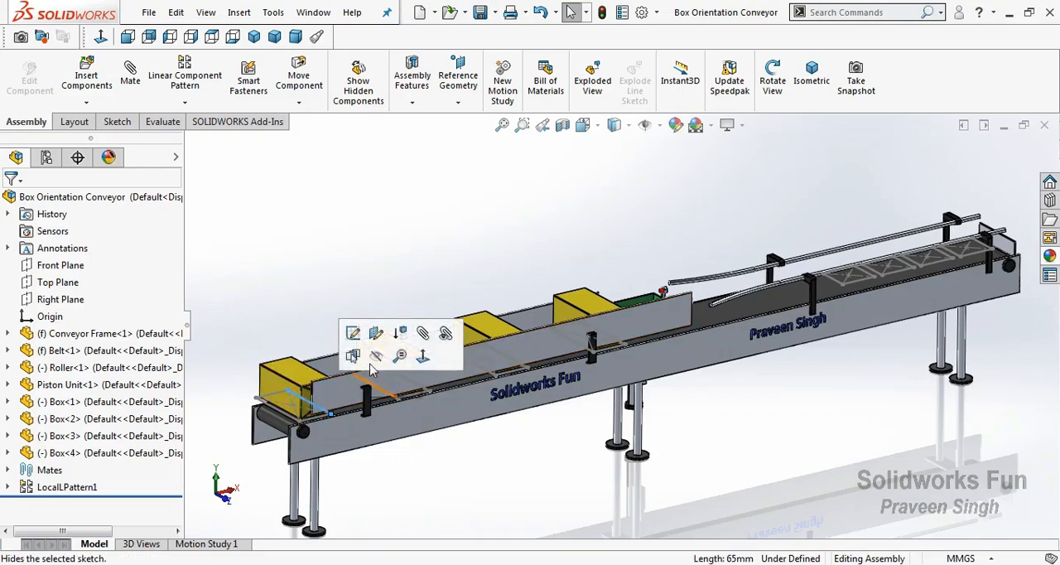
click(315, 348)
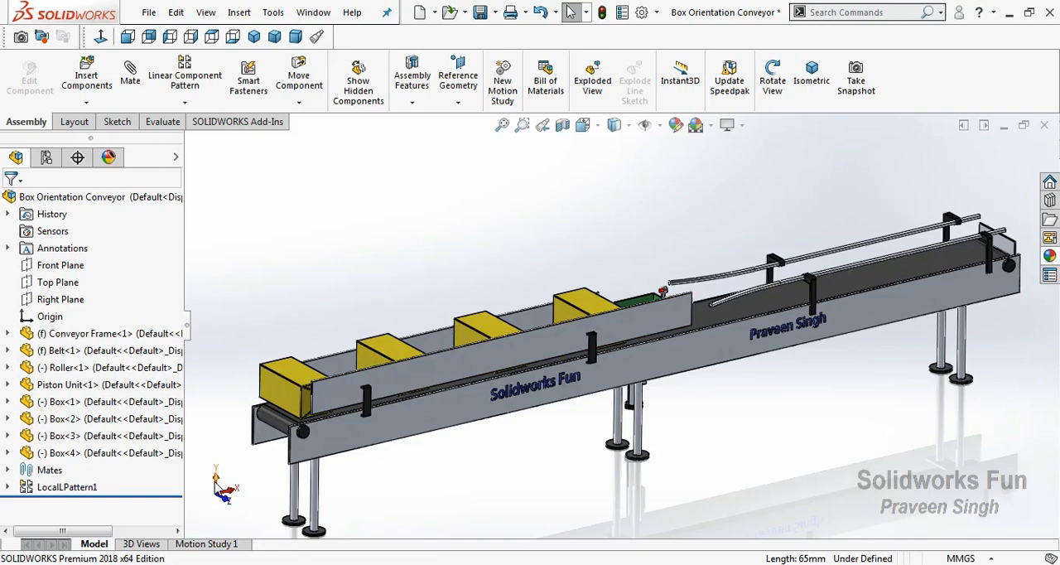
Start a Proximity sensor and use the red sensor face on the Conveyor Frame as its location
scroll(853, 294, down, 8)
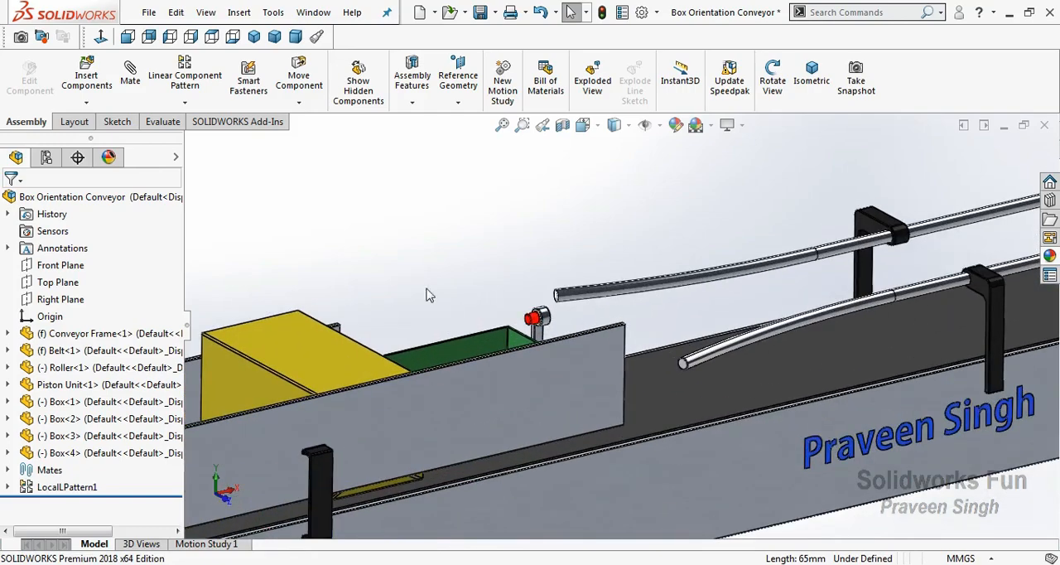
click(156, 122)
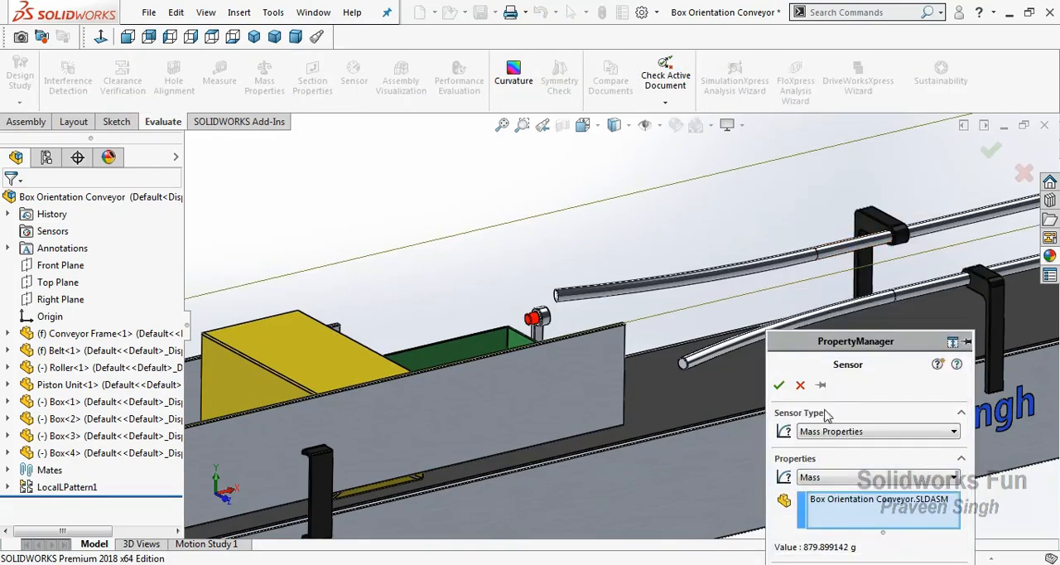
click(838, 433)
click(838, 489)
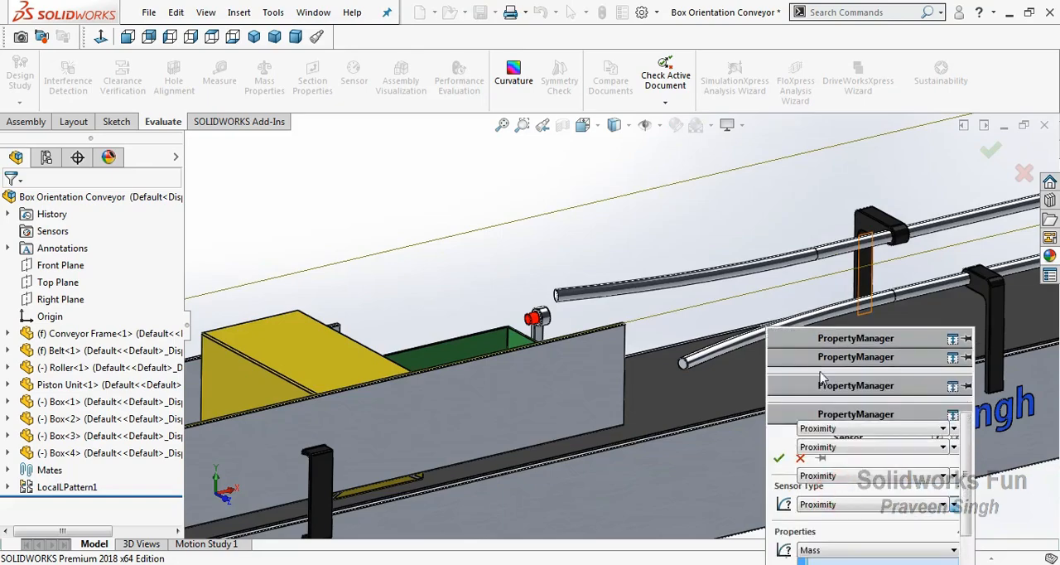
drag(820, 222, 806, 105)
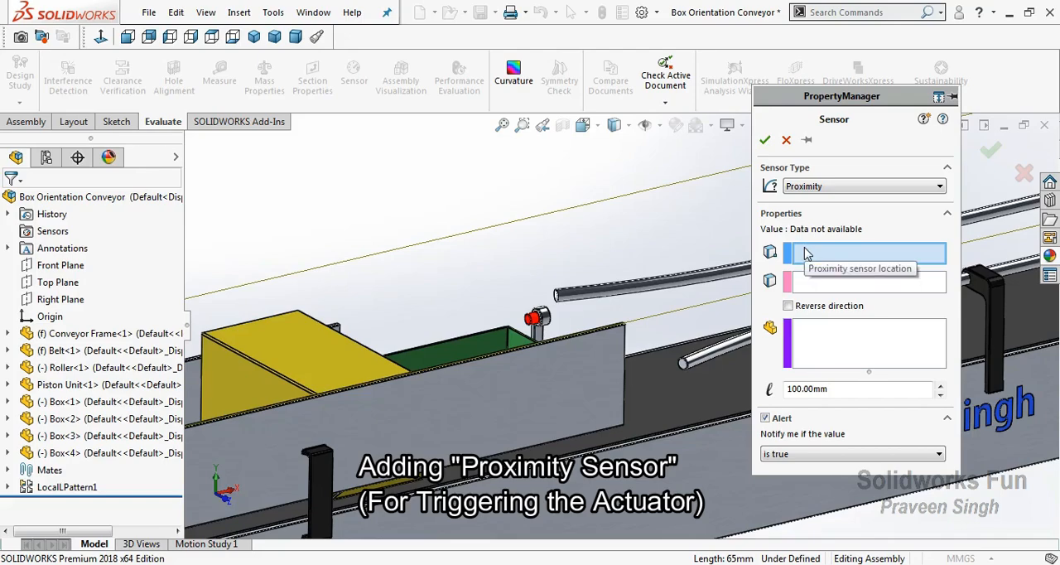
scroll(551, 323, down, 3)
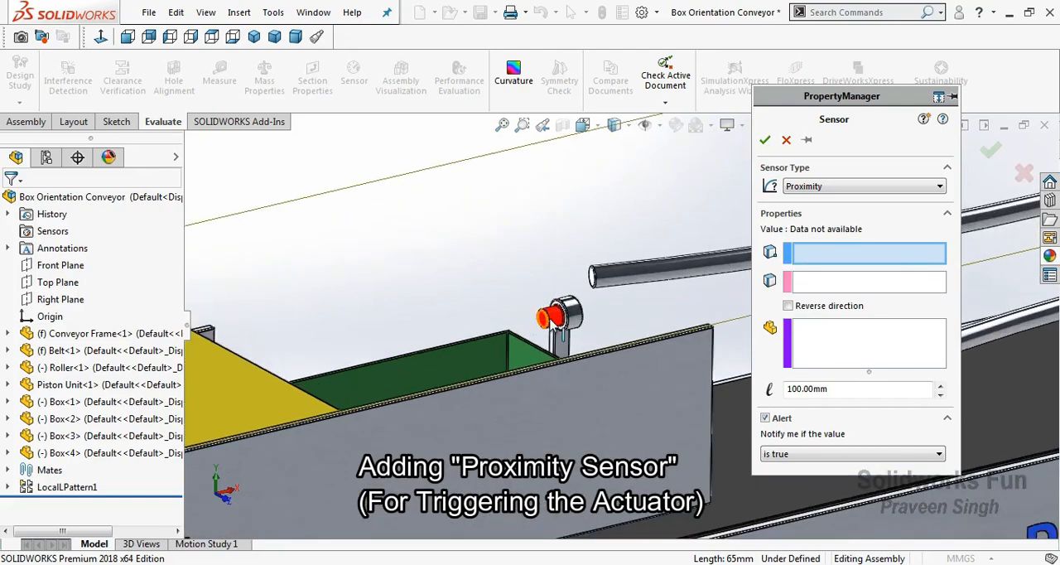
click(554, 345)
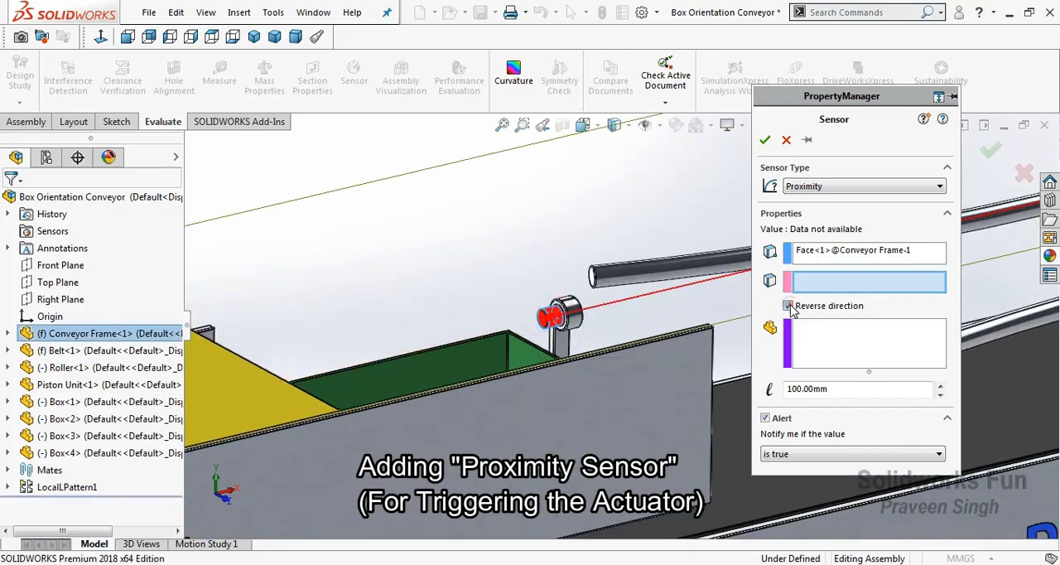
Set the four boxes as the components the proximity sensor tracks
click(816, 345)
scroll(398, 362, up, 5)
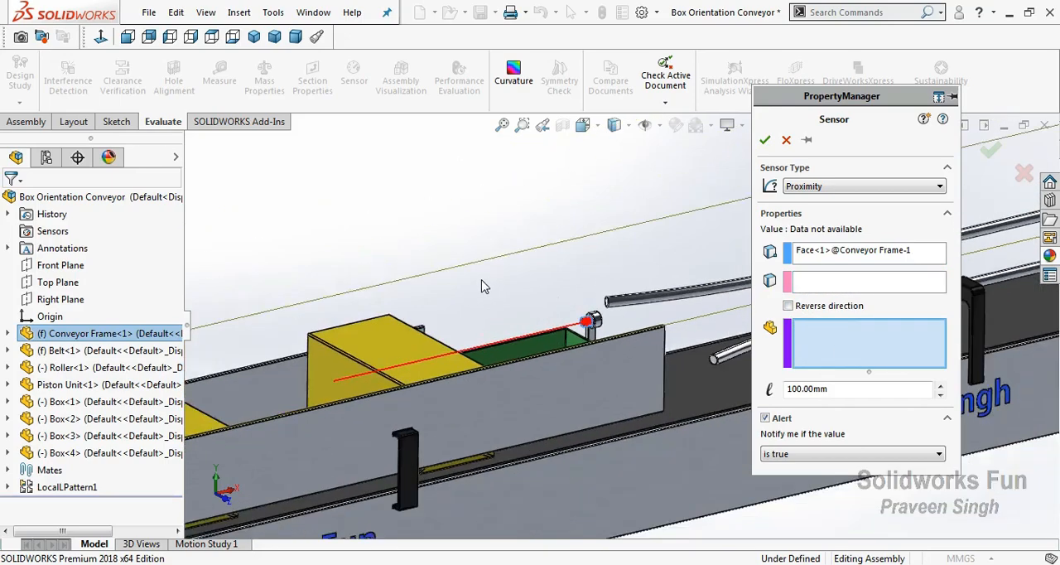
click(350, 385)
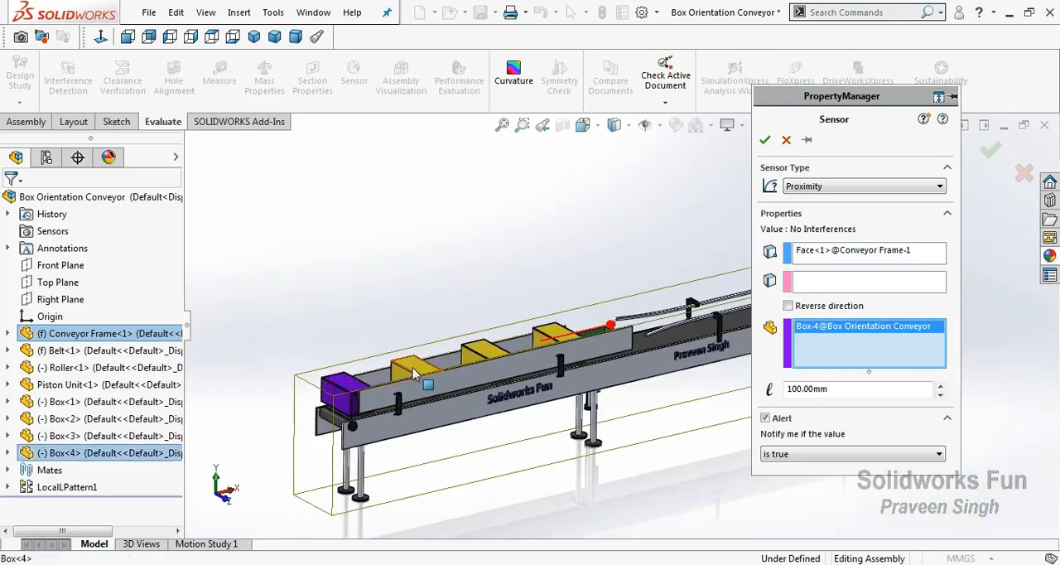
click(414, 370)
click(487, 348)
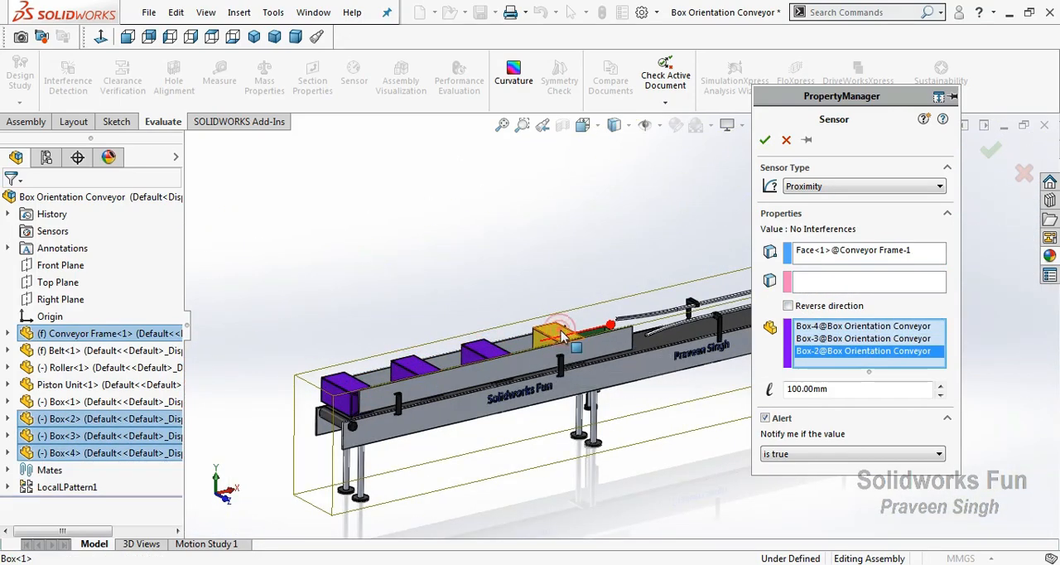
click(555, 344)
Set the proximity sensor range to 5 mm and create the sensor with its alert on "is true"
key(ctrl+5)
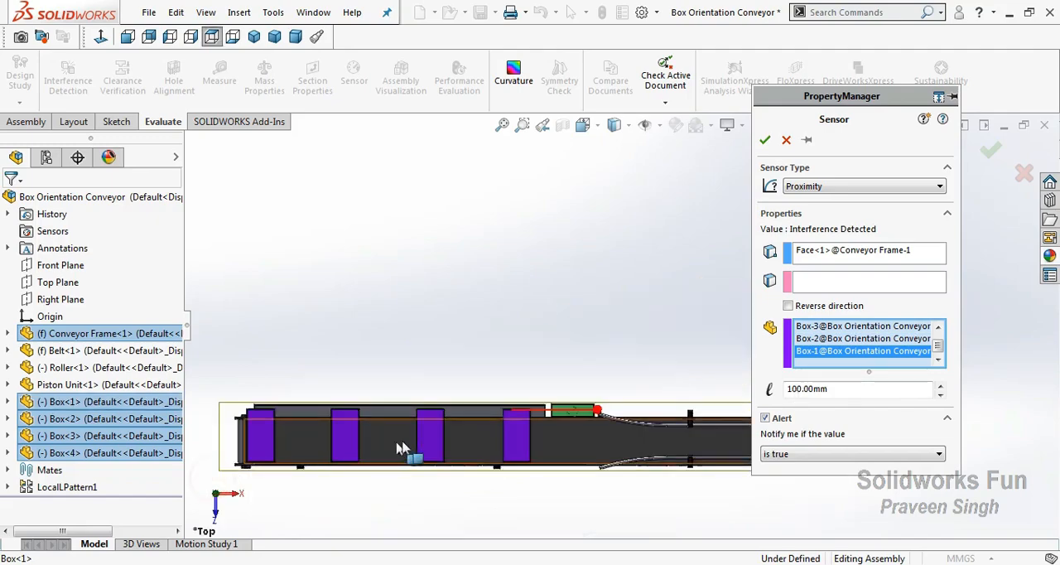
scroll(414, 431, down, 4)
scroll(649, 386, down, 1)
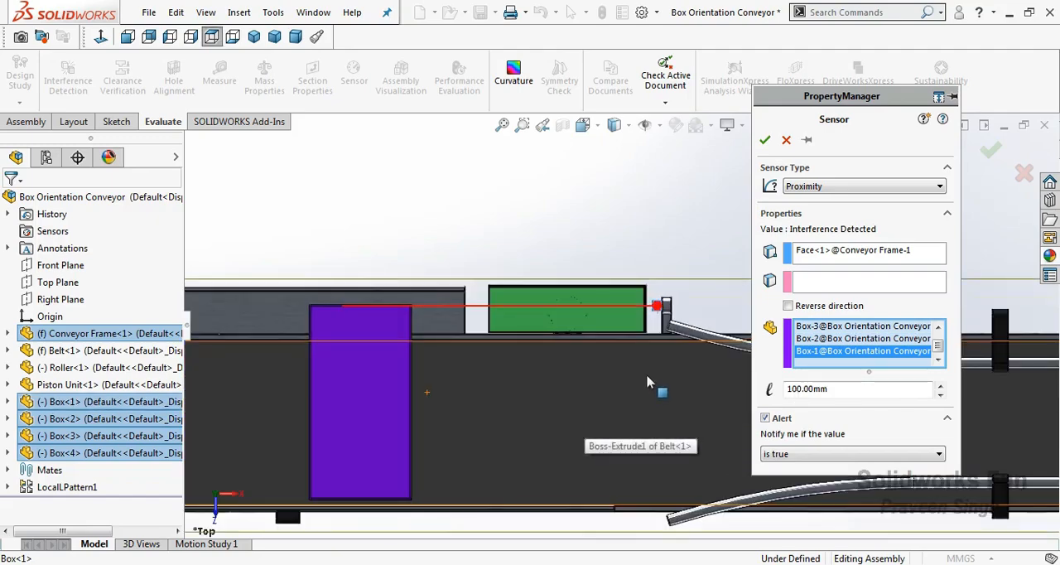
drag(805, 387, 772, 391)
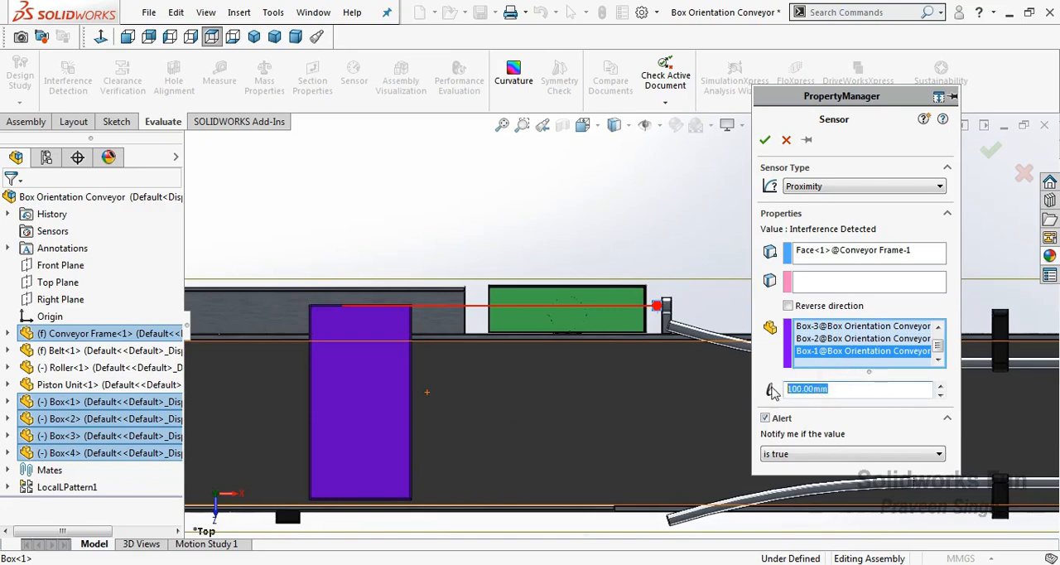
text(5)
click(845, 148)
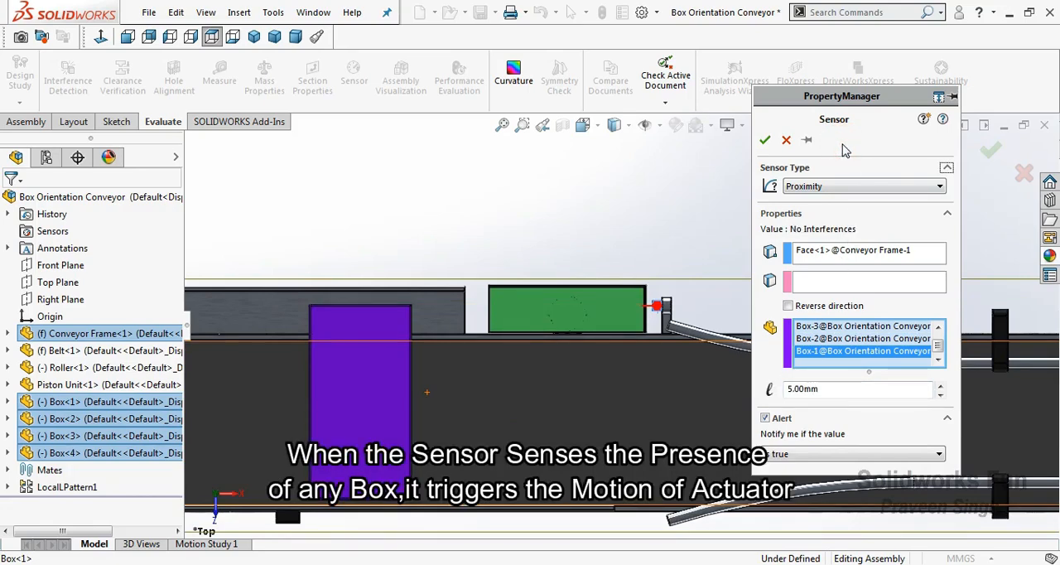
click(766, 142)
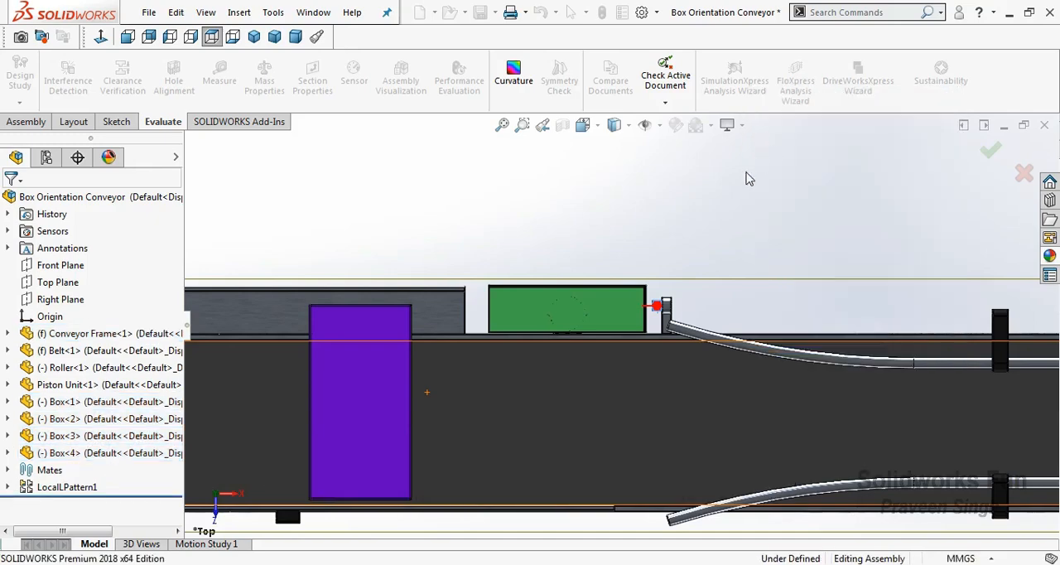
Group the four Box components into a new feature tree folder named Boxes
scroll(560, 452, up, 5)
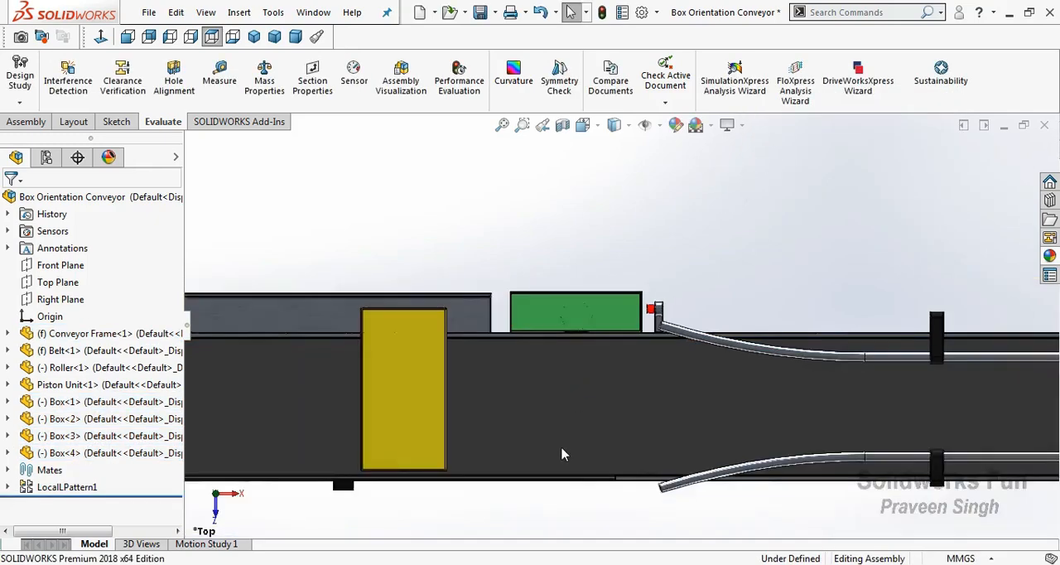
right_click(522, 439)
click(580, 389)
drag(563, 393, 439, 375)
right_click(488, 238)
click(516, 251)
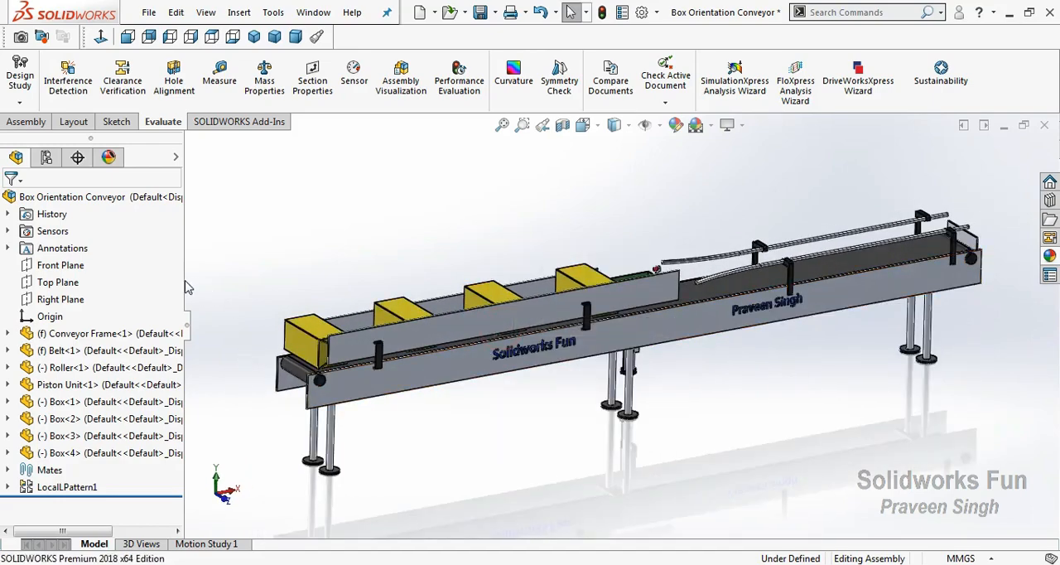
drag(184, 281, 277, 281)
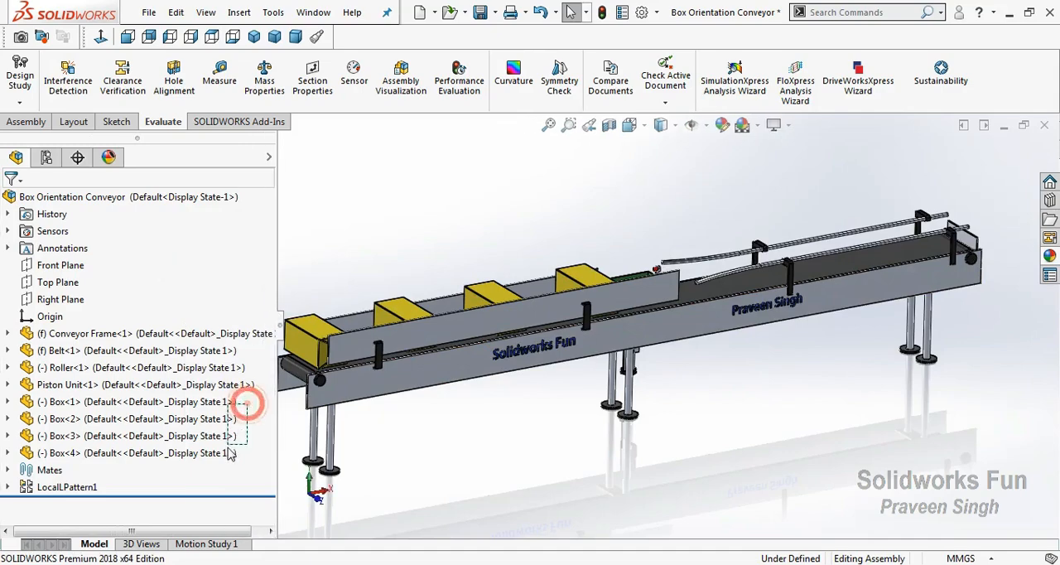
click(224, 403)
shift+click(225, 455)
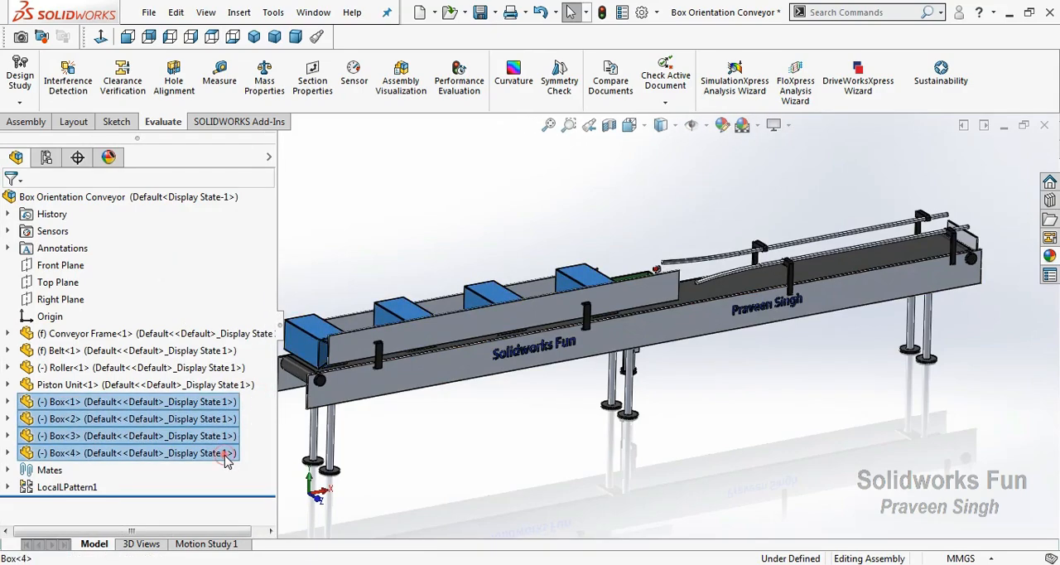
right_click(228, 461)
click(292, 489)
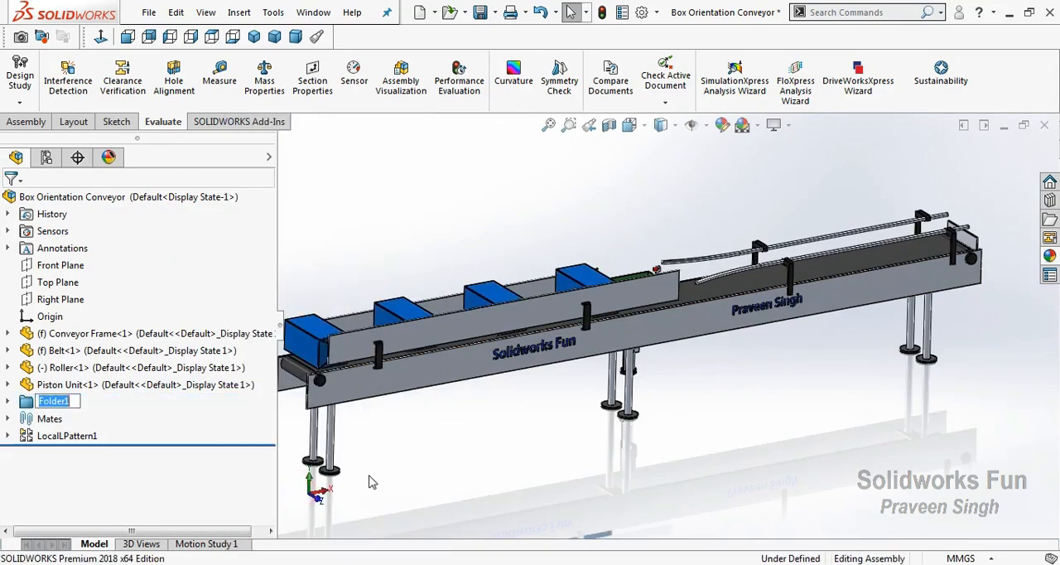
text(Boxes)
click(447, 451)
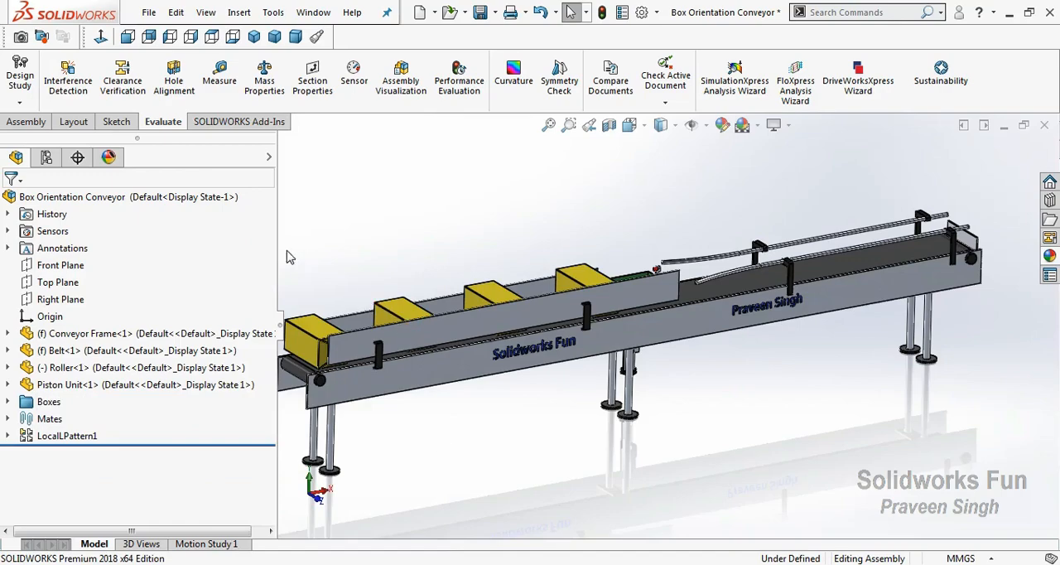
Narrow the feature tree again and save the assembly
drag(277, 250, 178, 271)
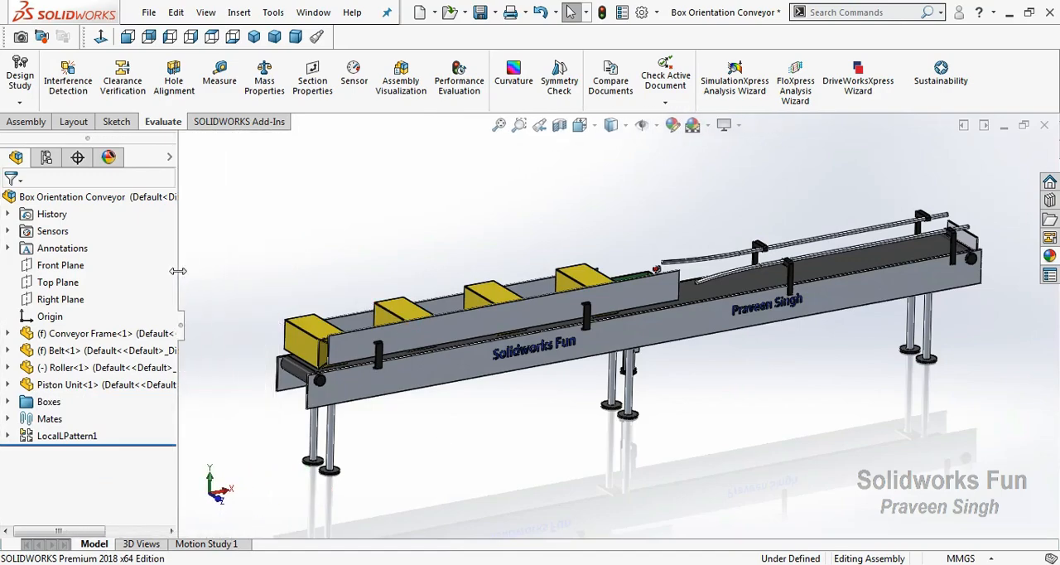
click(26, 122)
click(480, 13)
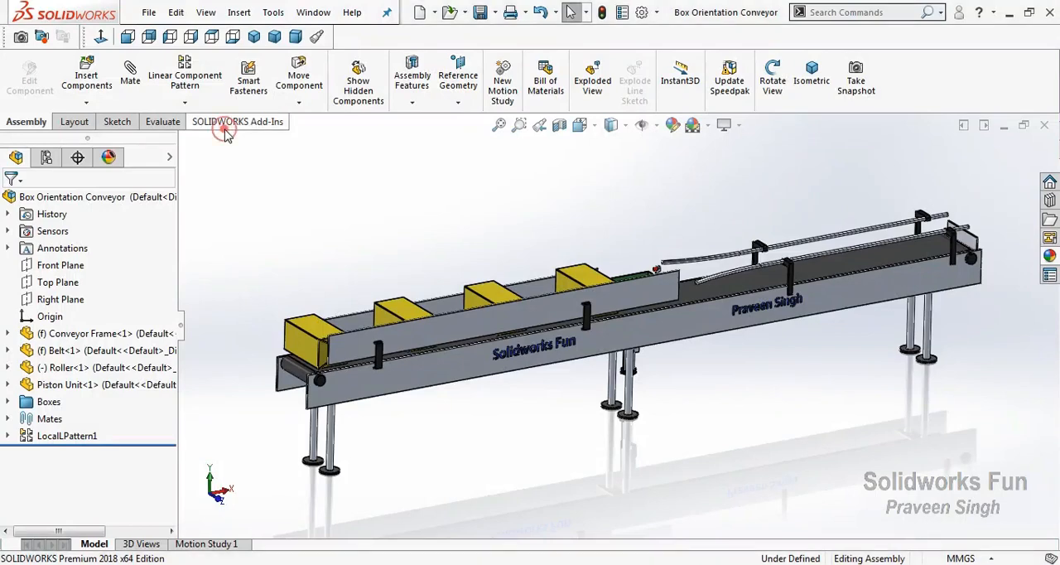
Enable the SOLIDWORKS Motion add-in for the motion study
click(228, 123)
click(189, 97)
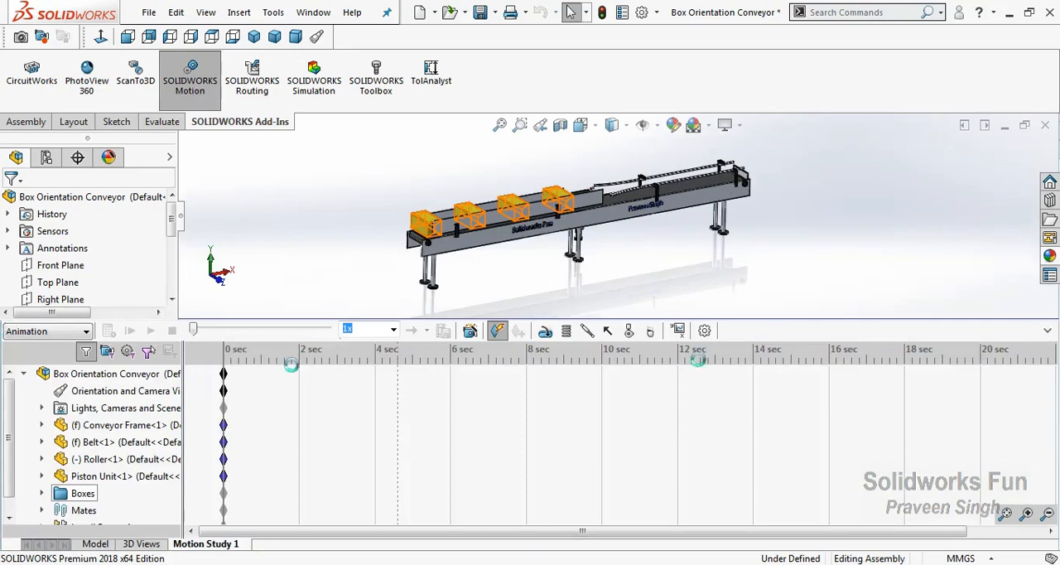
Change the study type to Motion Analysis and disable playback of the view keys
click(73, 334)
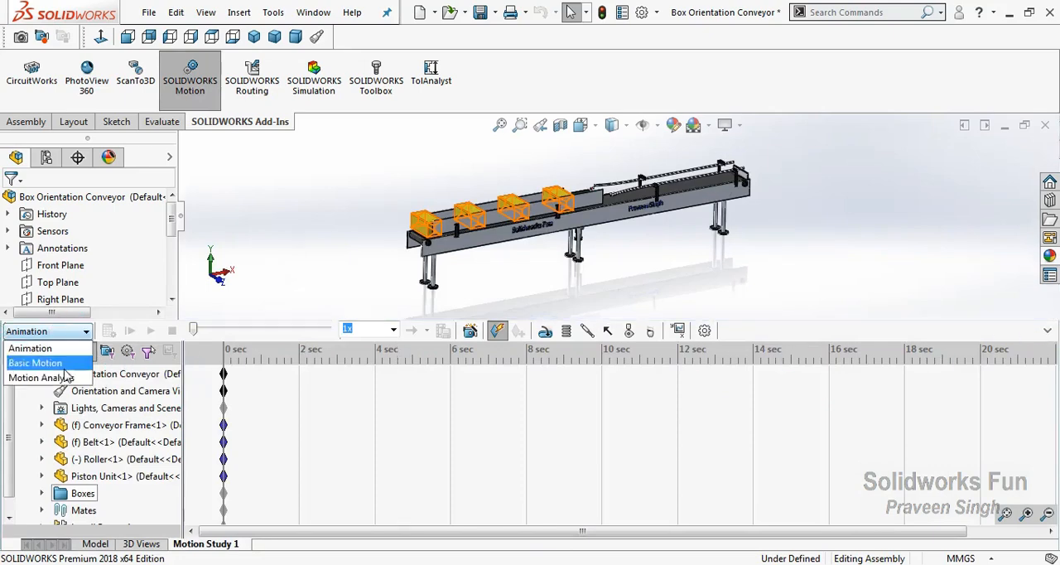
right_click(128, 392)
click(207, 405)
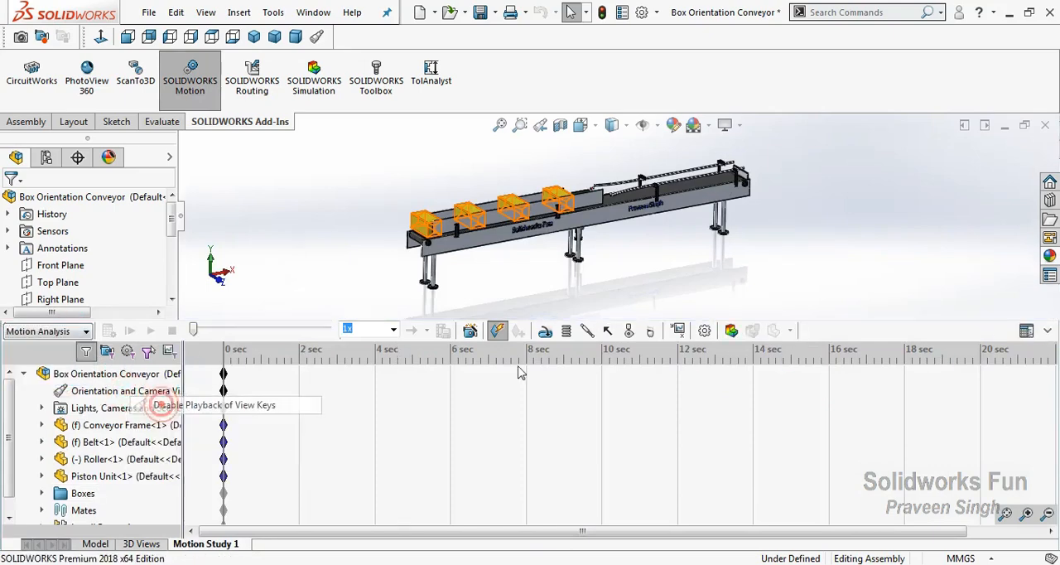
Add gravity of 9806.65 mm/s^2 to the motion study and extend the study's duration to one minute
click(650, 332)
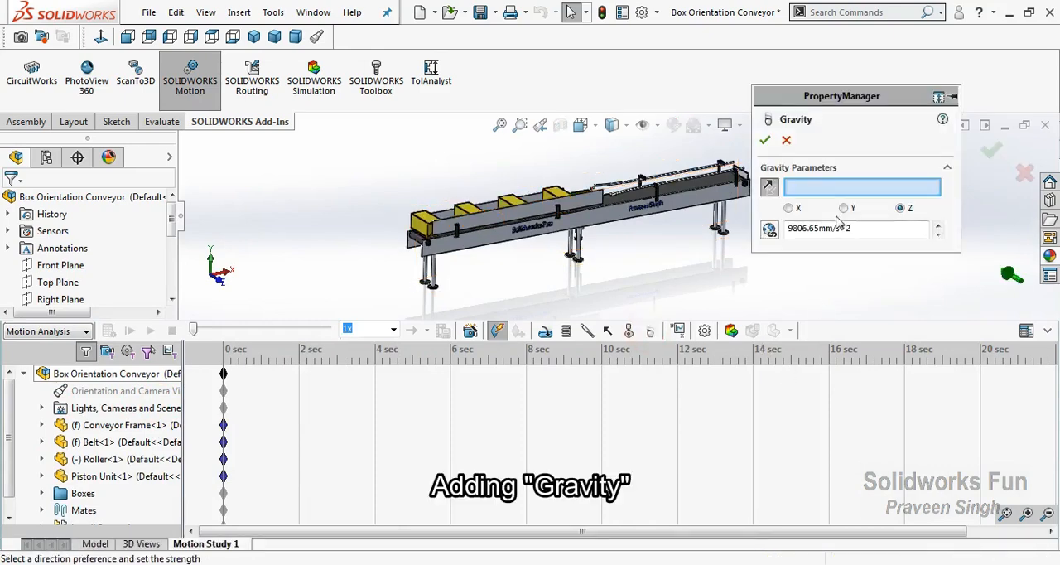
click(764, 142)
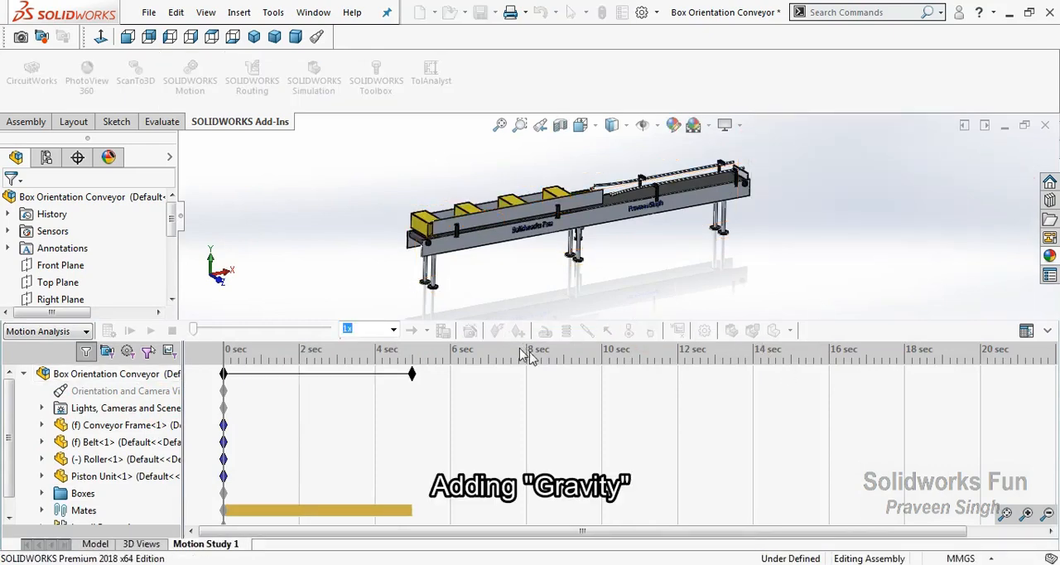
click(1047, 515)
click(1048, 515)
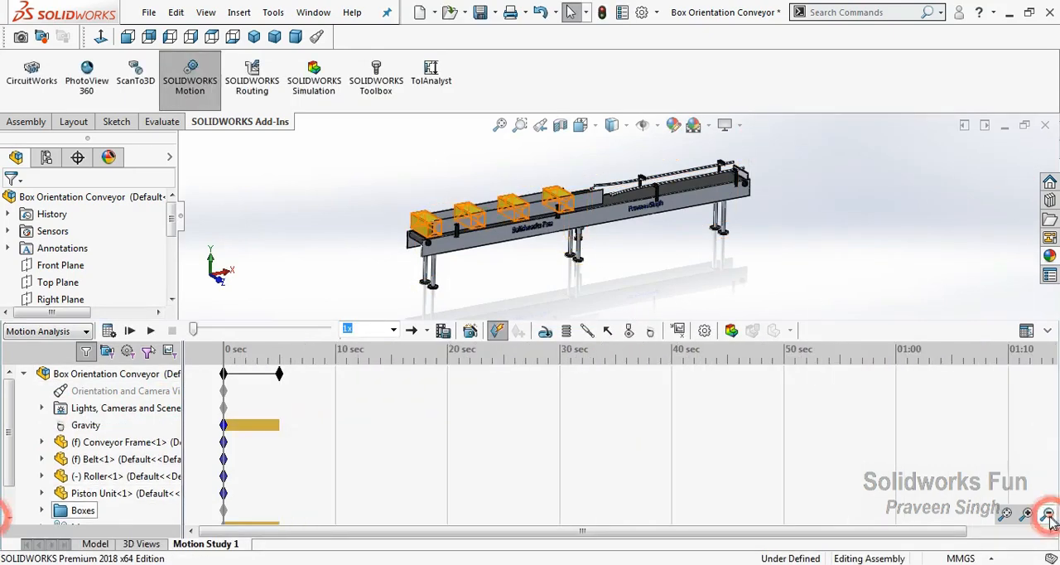
click(278, 373)
drag(278, 374, 896, 375)
click(1026, 515)
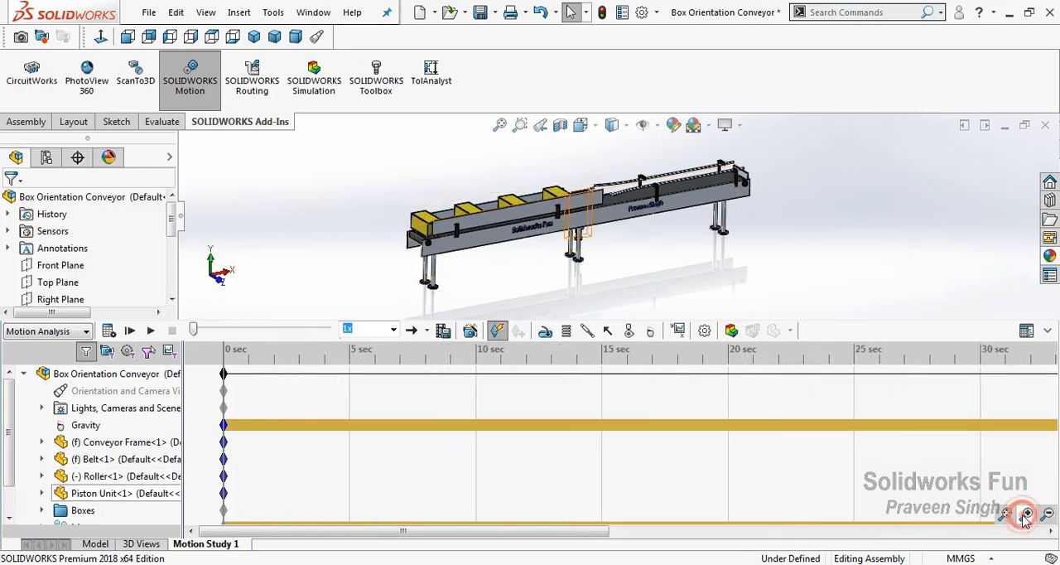
click(1026, 514)
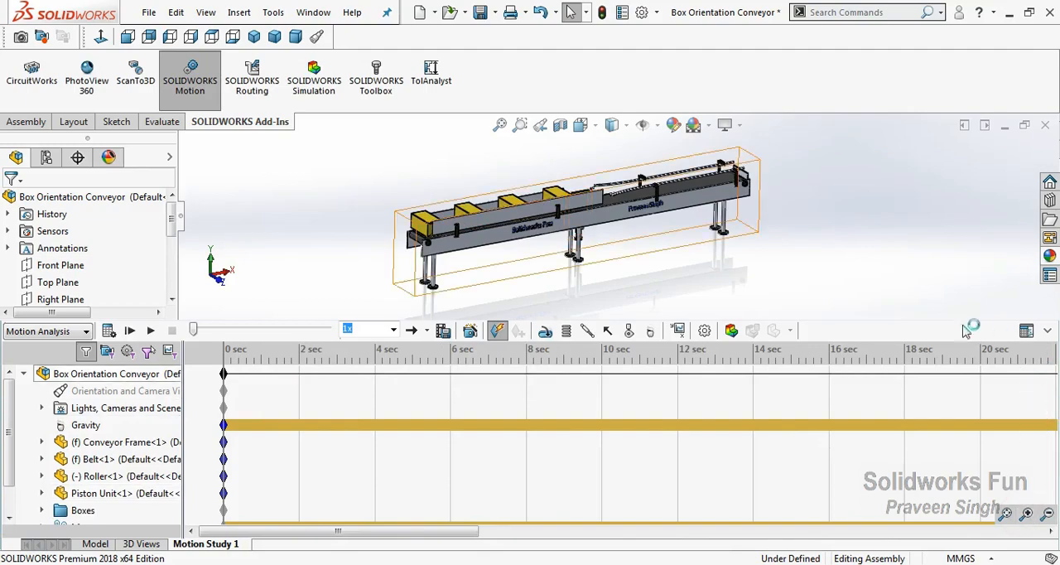
drag(957, 325, 974, 382)
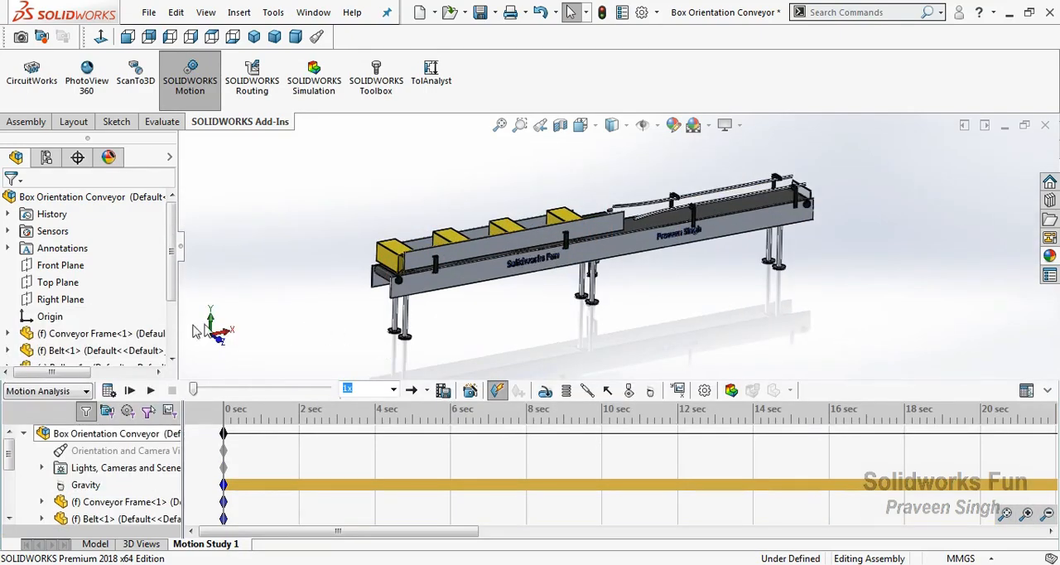
scroll(828, 215, down, 8)
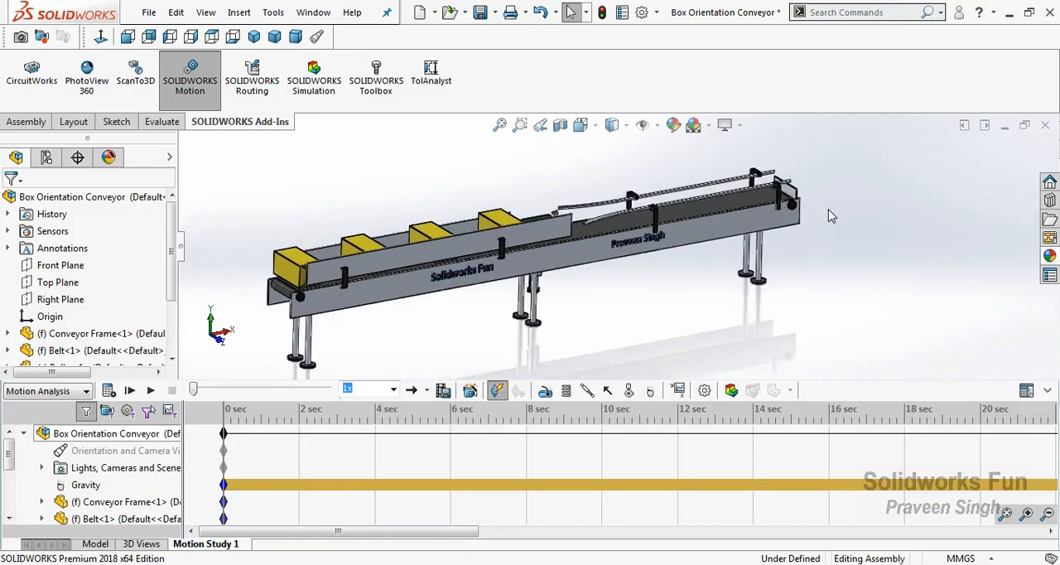
click(544, 391)
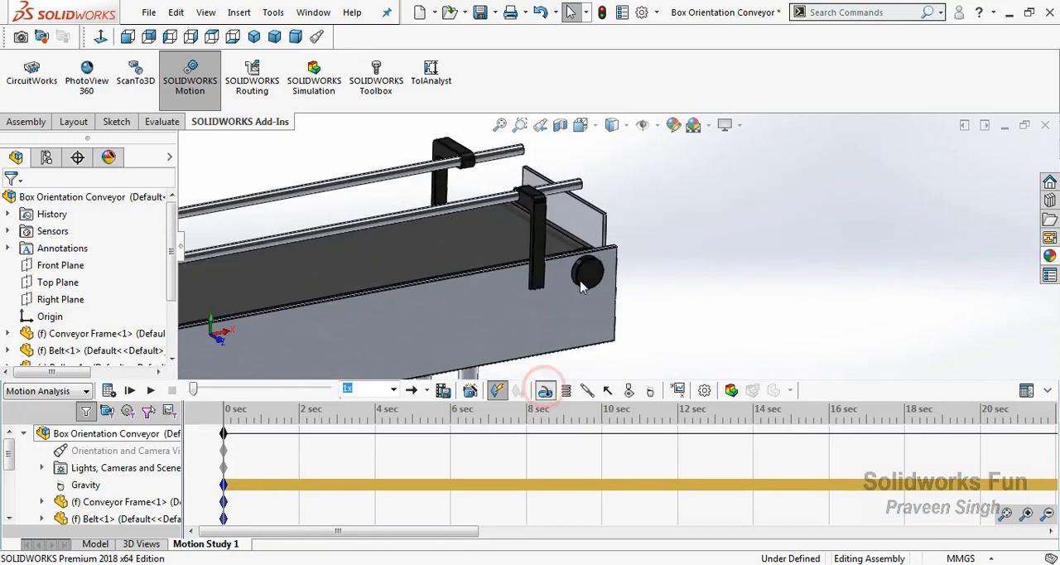
click(598, 257)
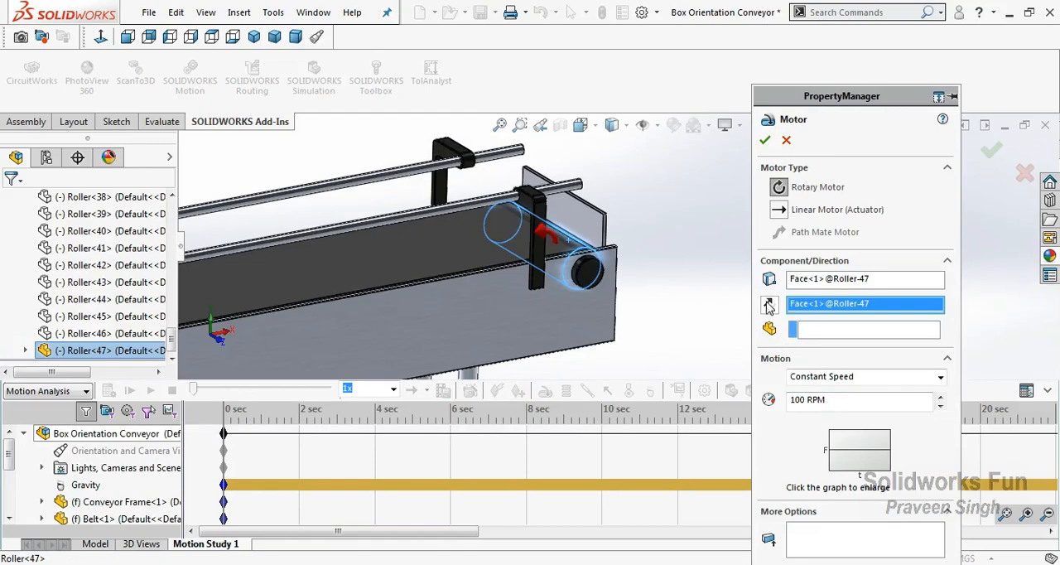
click(786, 140)
scroll(690, 244, up, 8)
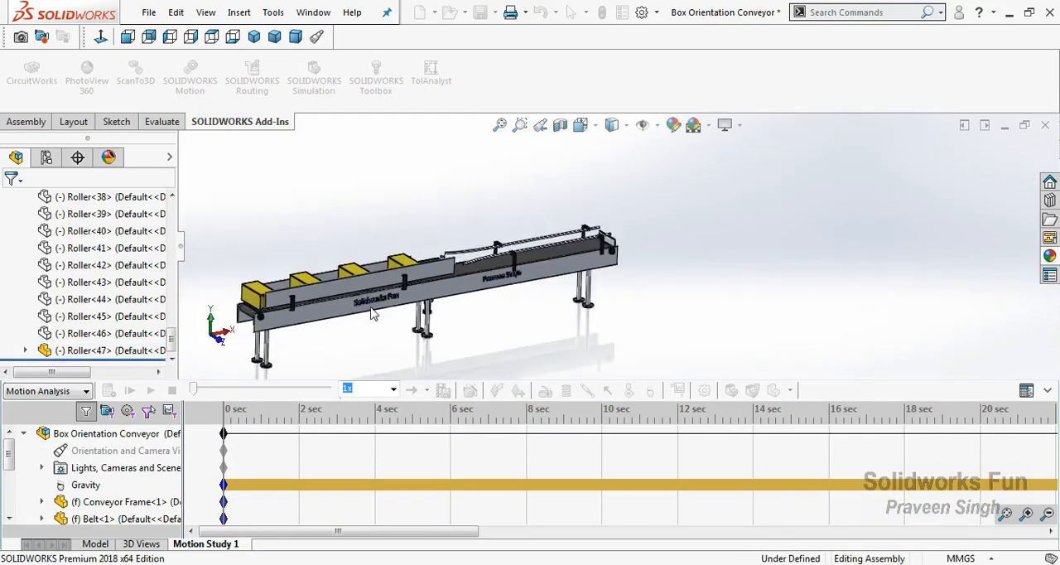
Add a constant-speed rotary motor to the roller at the conveyor's box-loading end, with its direction reversed
scroll(416, 282, down, 3)
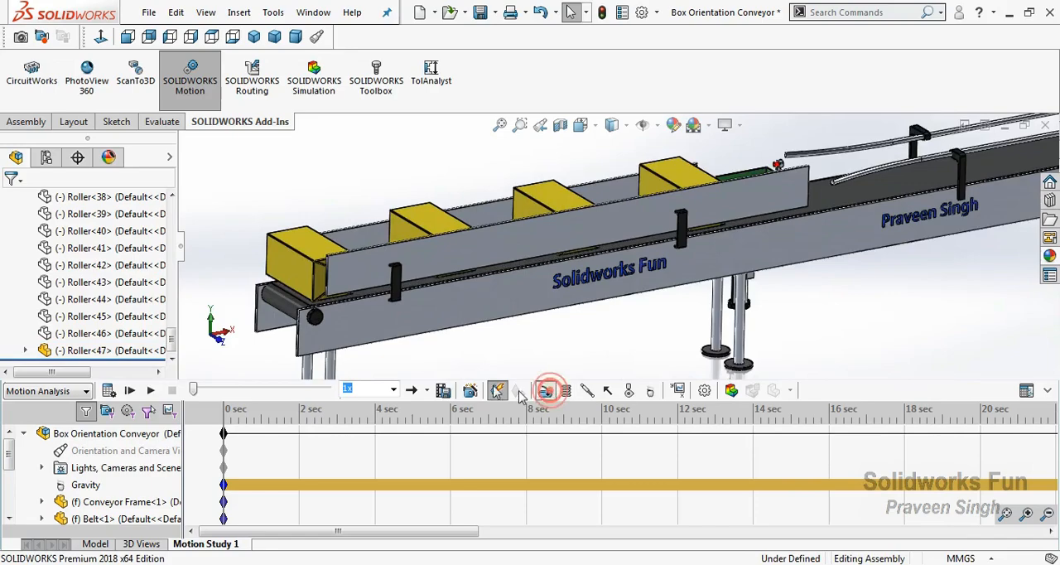
click(545, 391)
click(303, 308)
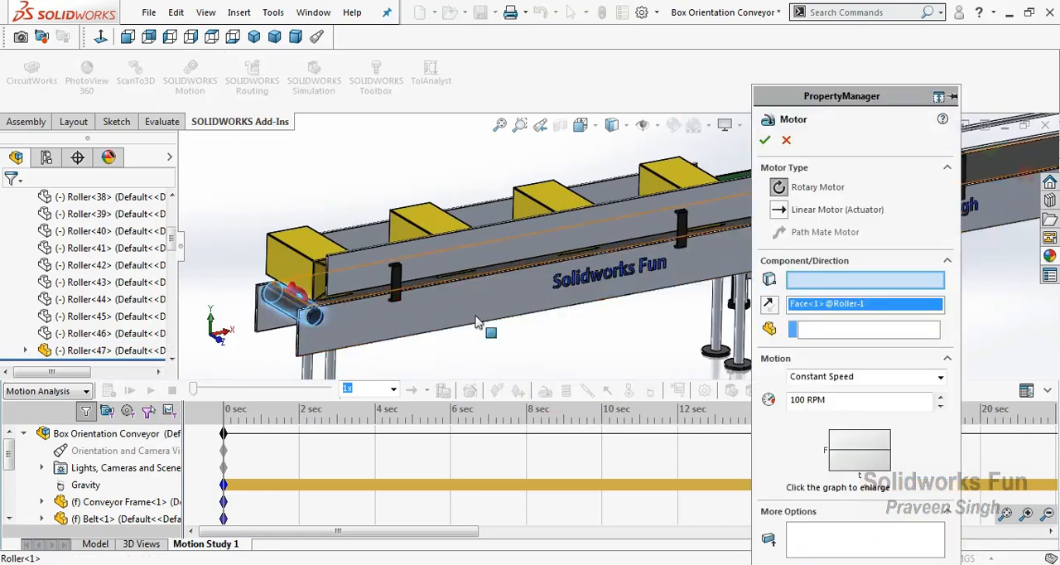
click(767, 306)
drag(832, 402, 760, 399)
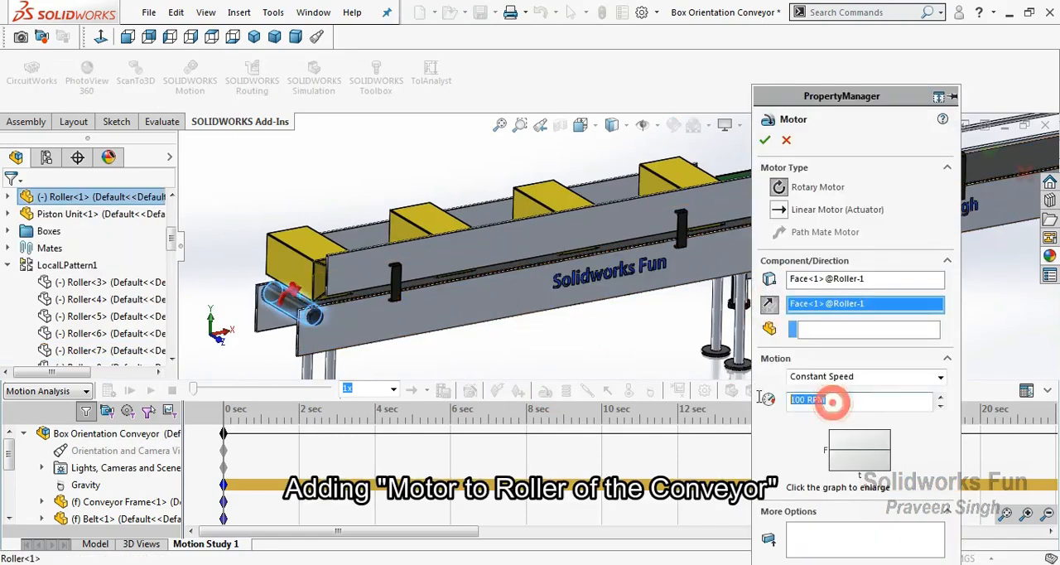
key(Return)
click(765, 140)
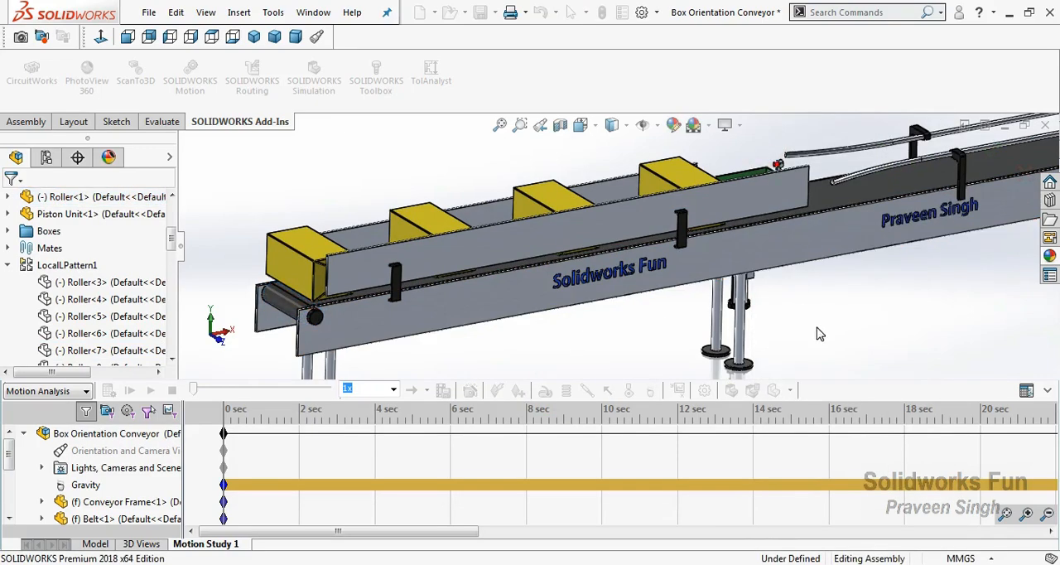
Assign a new linear motor (actuator) to the floor face of the green piston unit
scroll(841, 306, up, 5)
scroll(841, 304, up, 2)
scroll(903, 211, down, 3)
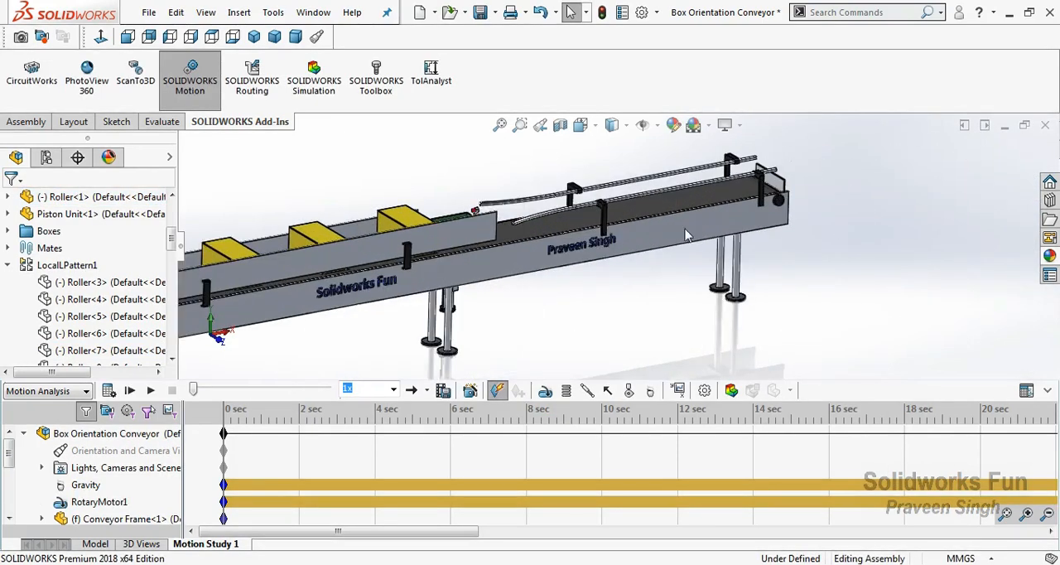
right_click(471, 184)
click(504, 246)
scroll(472, 203, down, 5)
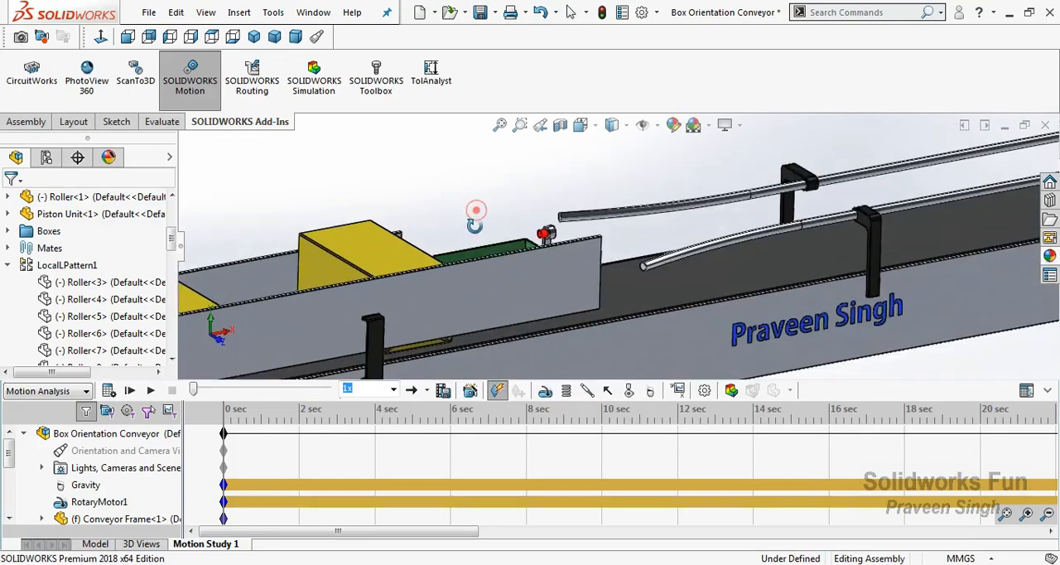
drag(473, 247, 476, 246)
key(Escape)
click(545, 390)
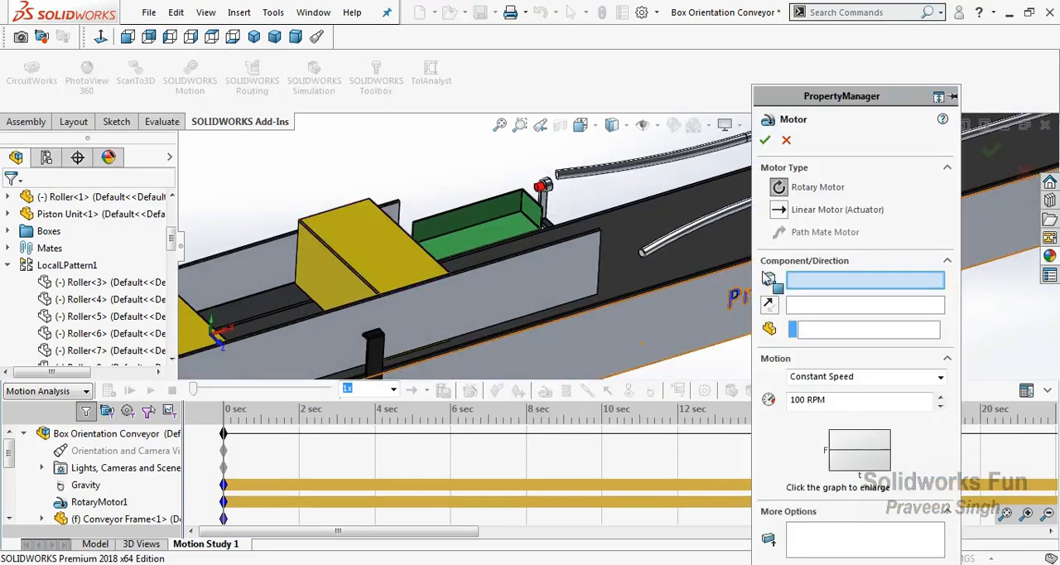
click(779, 210)
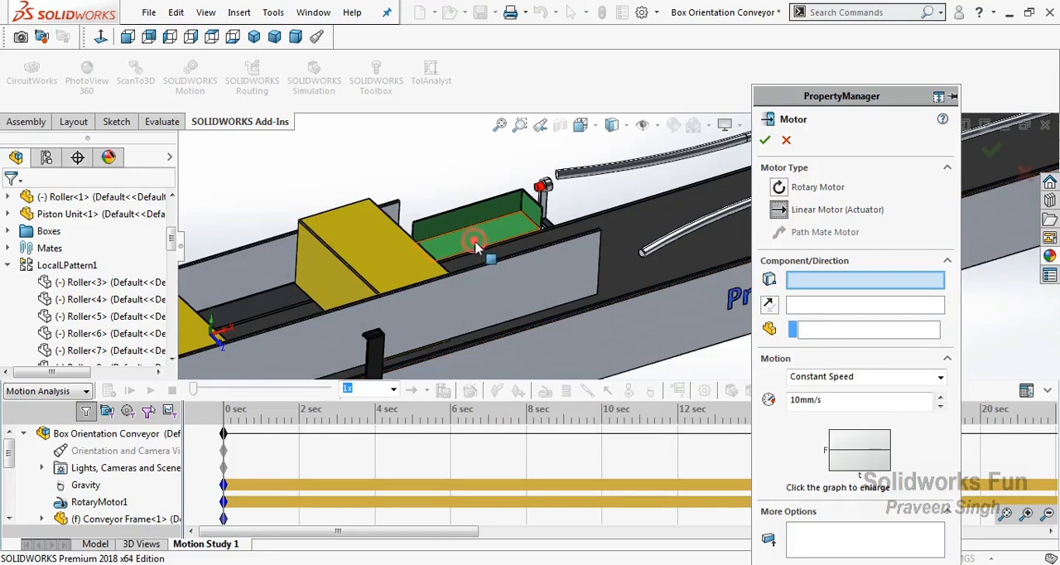
click(710, 290)
Set the piston unit's linear motor to Servo Motor motion controlled by Displacement, and create it
click(857, 380)
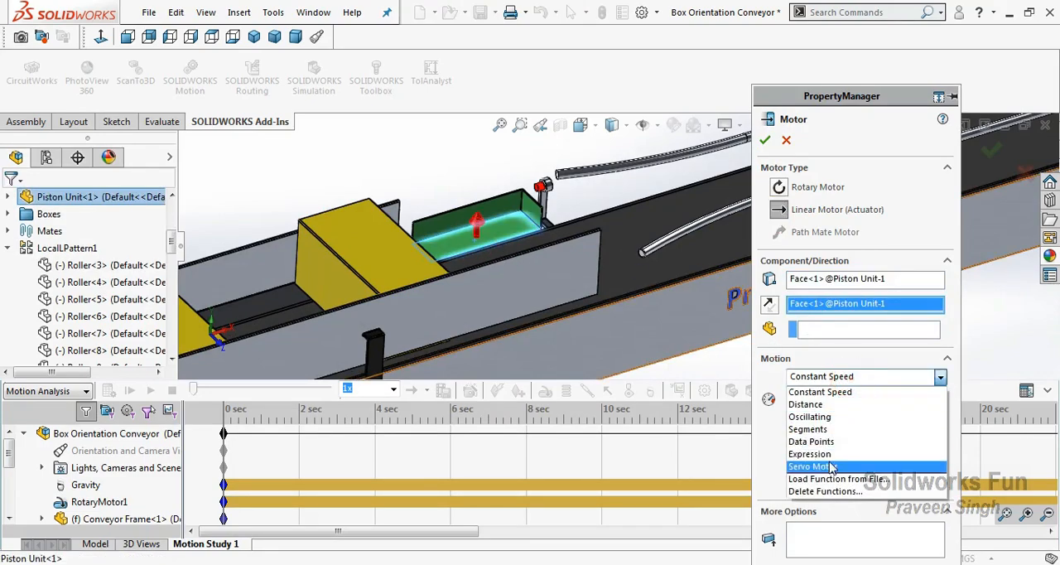
click(835, 453)
click(861, 400)
click(828, 424)
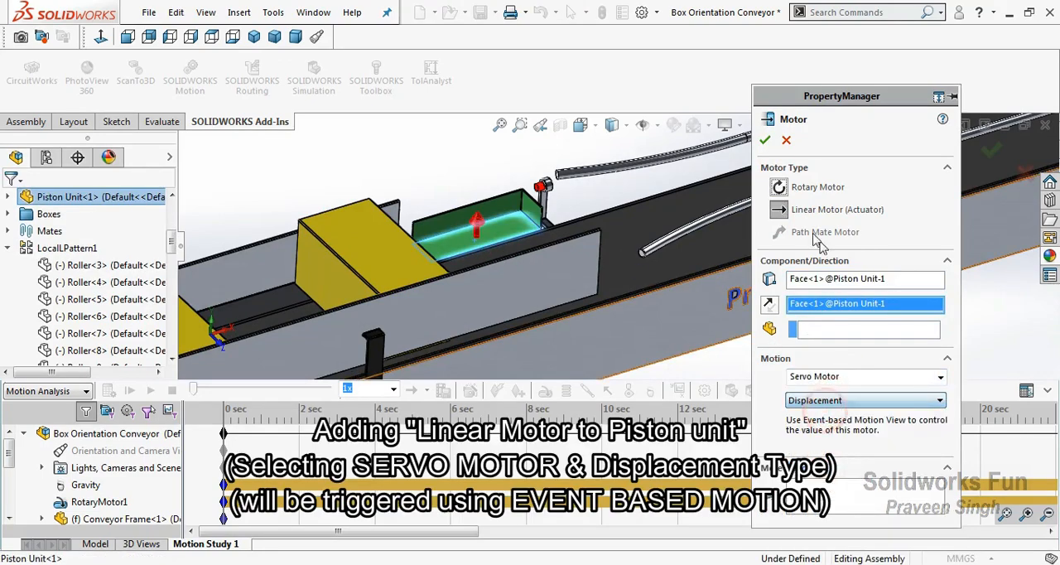
click(766, 141)
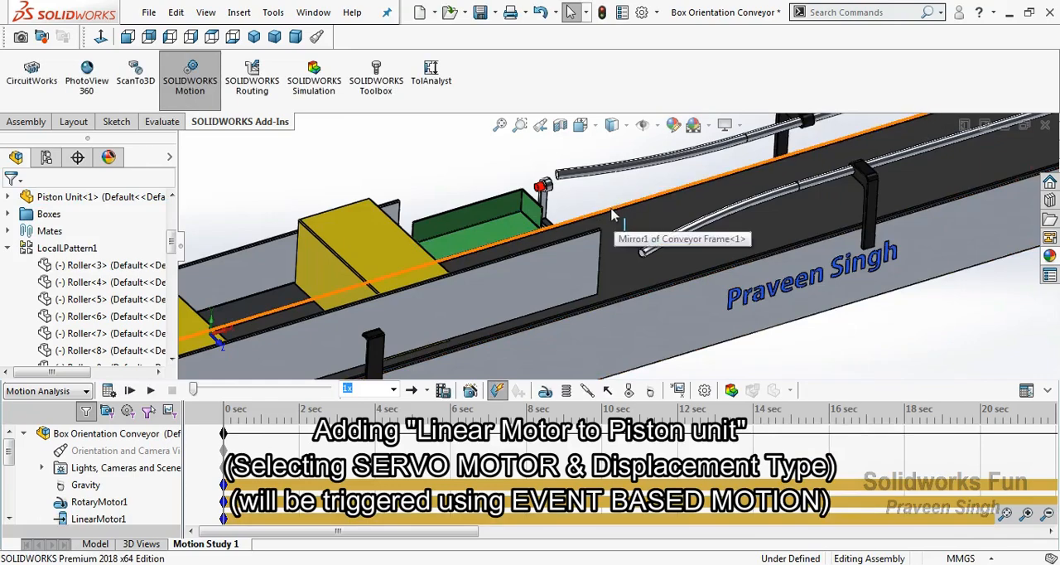
Set up a solid-body contact in the study with both materials as Aluminum (Greasy)
scroll(638, 279, up, 8)
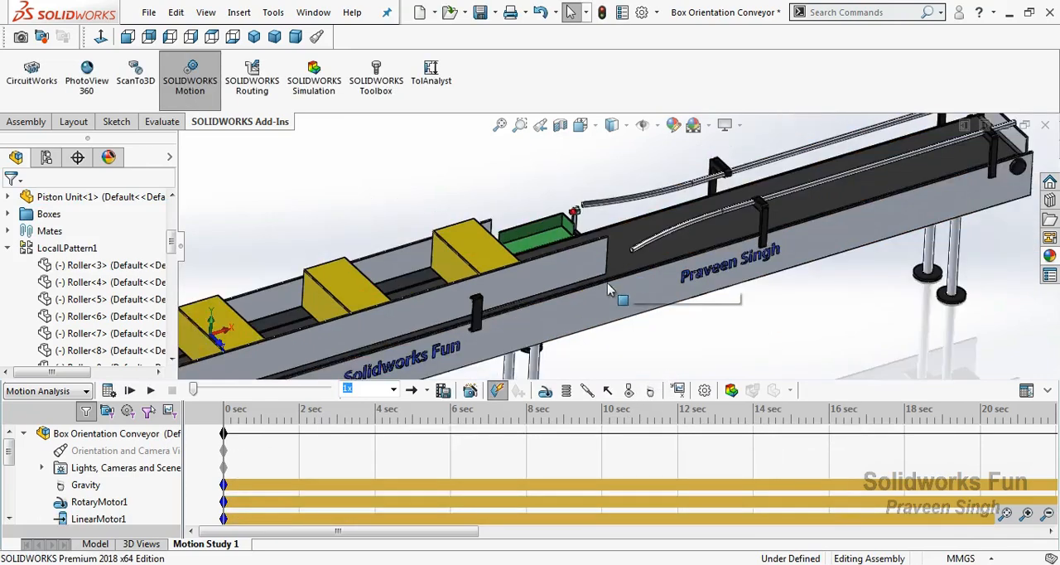
scroll(602, 296, down, 2)
scroll(537, 173, down, 3)
right_click(537, 174)
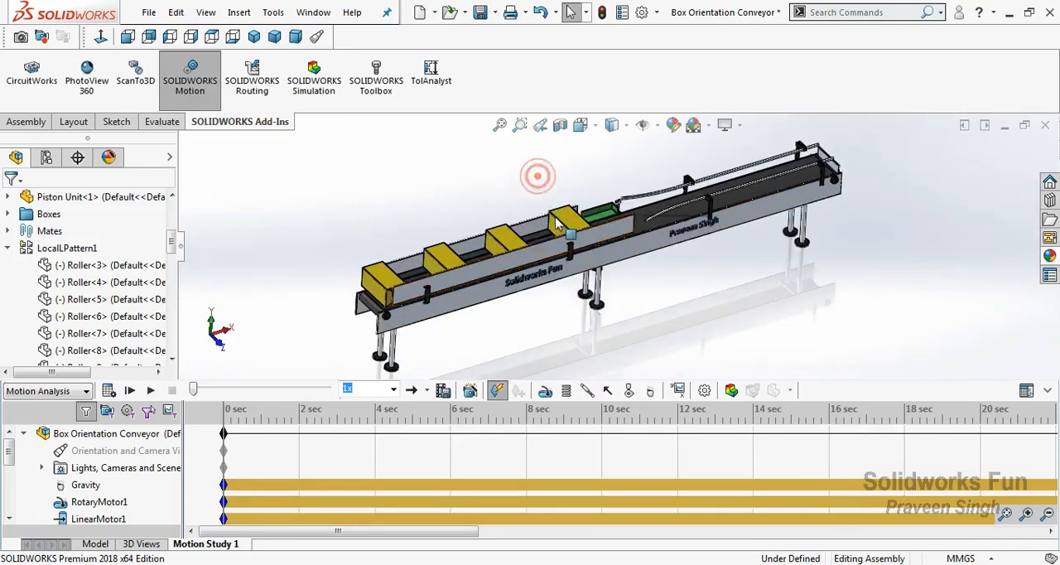
click(566, 243)
drag(584, 265, 533, 233)
right_click(762, 184)
click(781, 276)
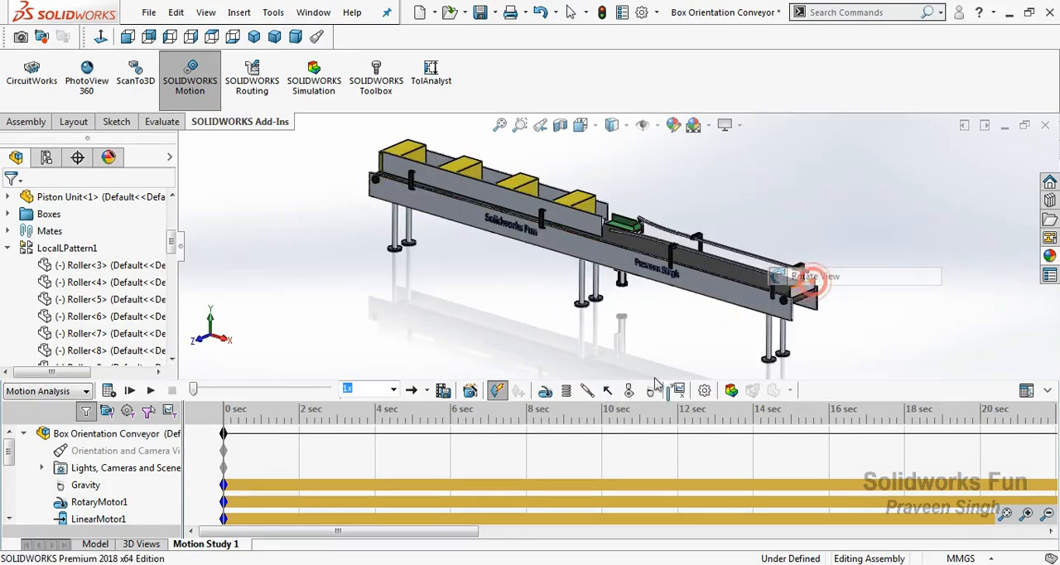
click(631, 391)
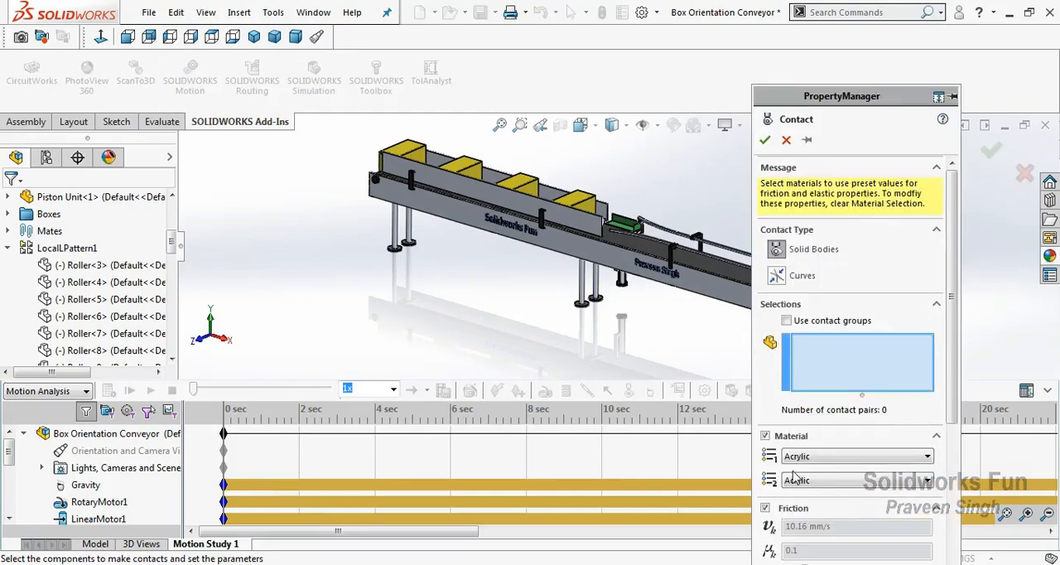
click(830, 456)
click(829, 486)
click(853, 480)
click(828, 511)
Apply the solid-body contact among all four yellow boxes, without contact groups
click(786, 321)
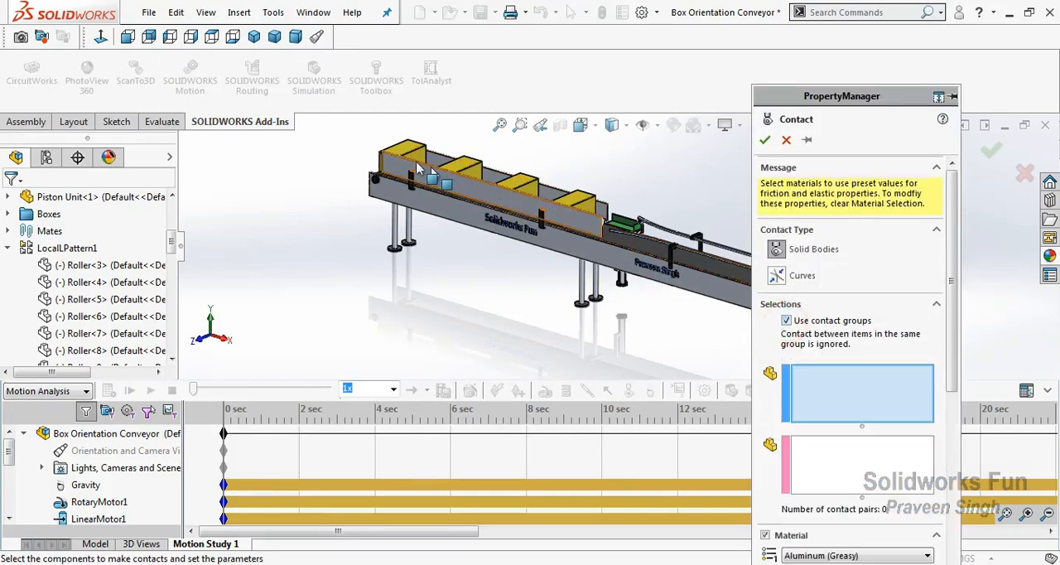
click(406, 158)
click(462, 170)
click(518, 184)
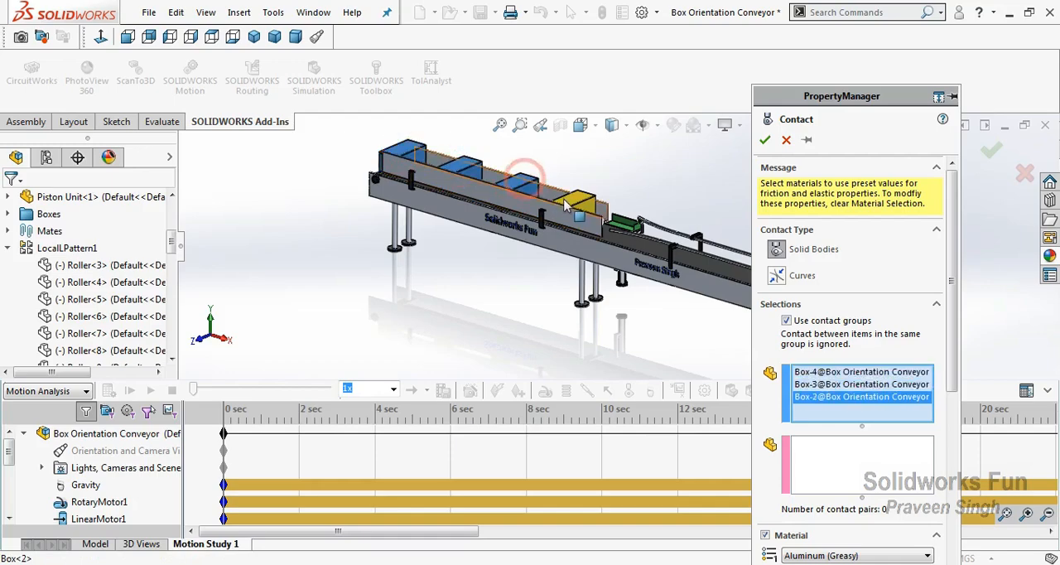
click(577, 205)
click(786, 321)
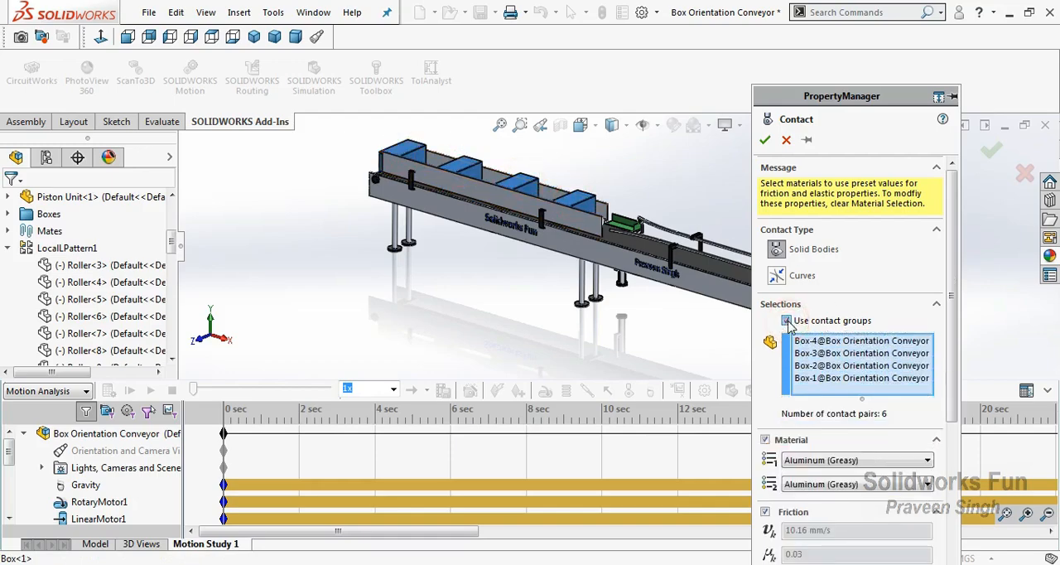
click(765, 141)
Set up a second solid-body contact with Aluminum (Greasy) for both materials
click(628, 391)
click(853, 456)
click(832, 491)
click(853, 480)
click(824, 514)
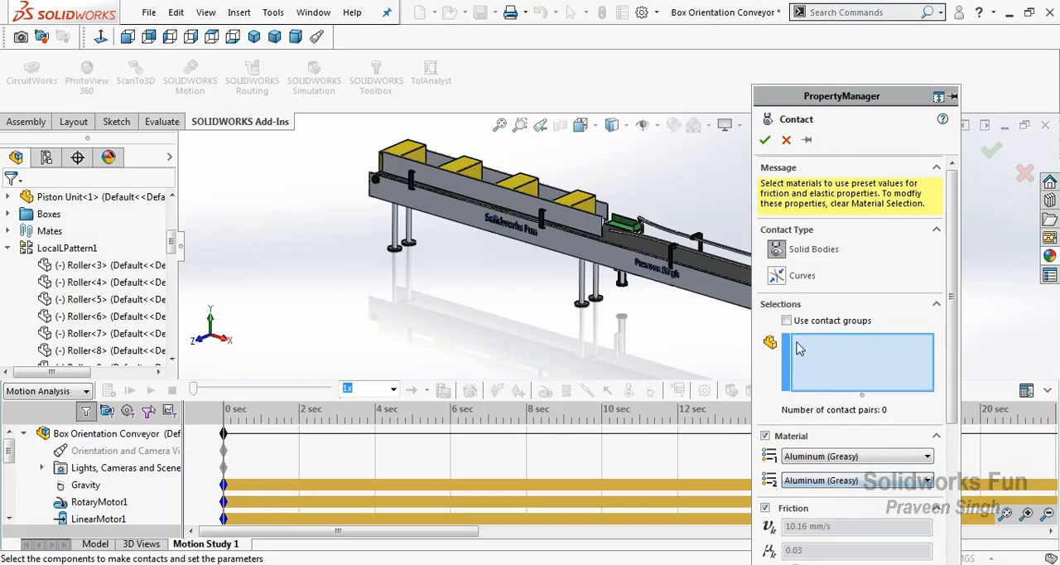
Enable contact groups for the second contact and put all four boxes in the first group
click(787, 321)
click(559, 197)
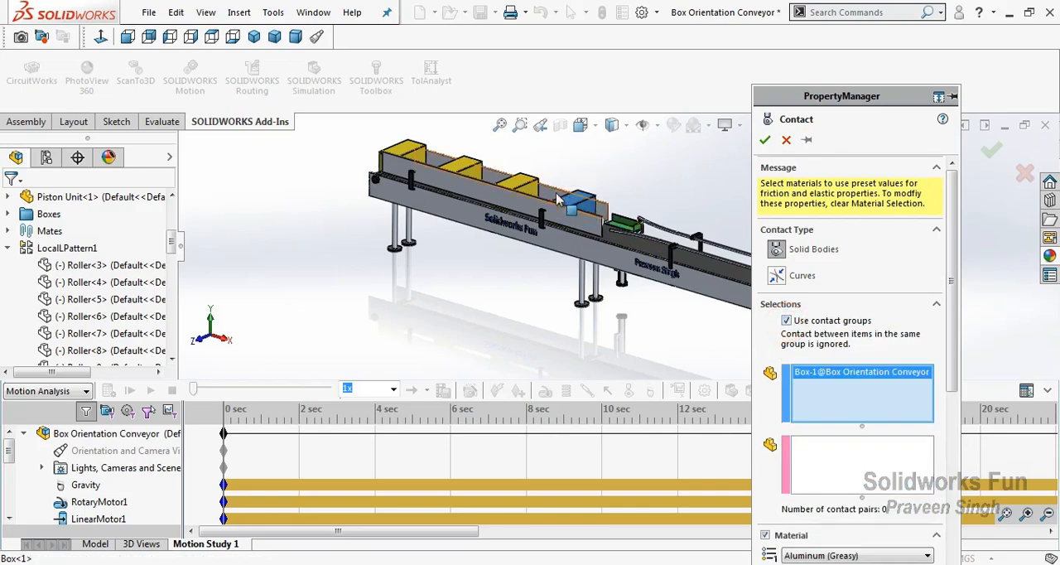
click(519, 184)
click(462, 169)
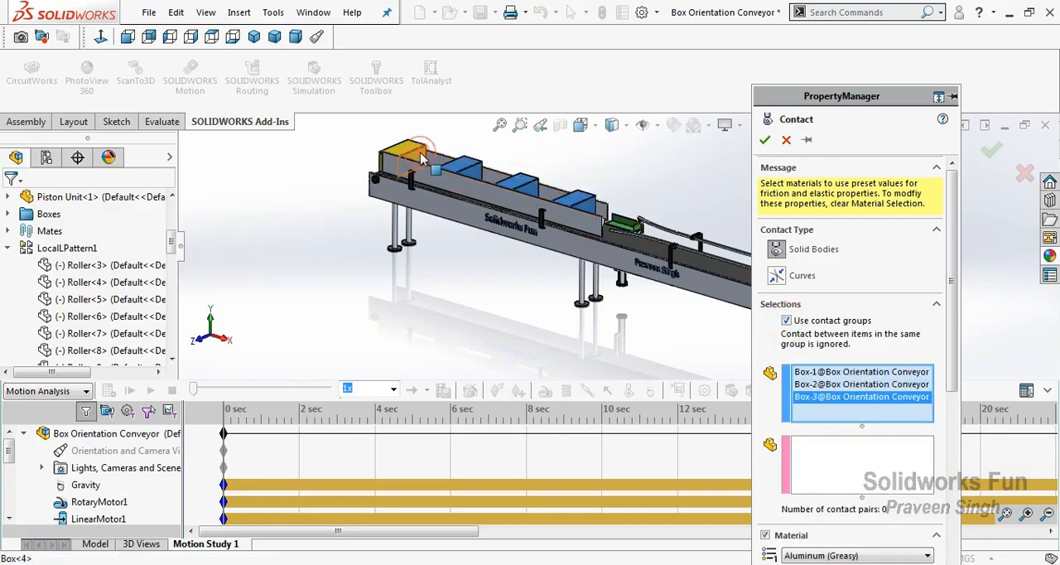
click(423, 157)
Put the piston unit, belt and conveyor frame in the second contact group and apply the contact
click(805, 464)
click(629, 230)
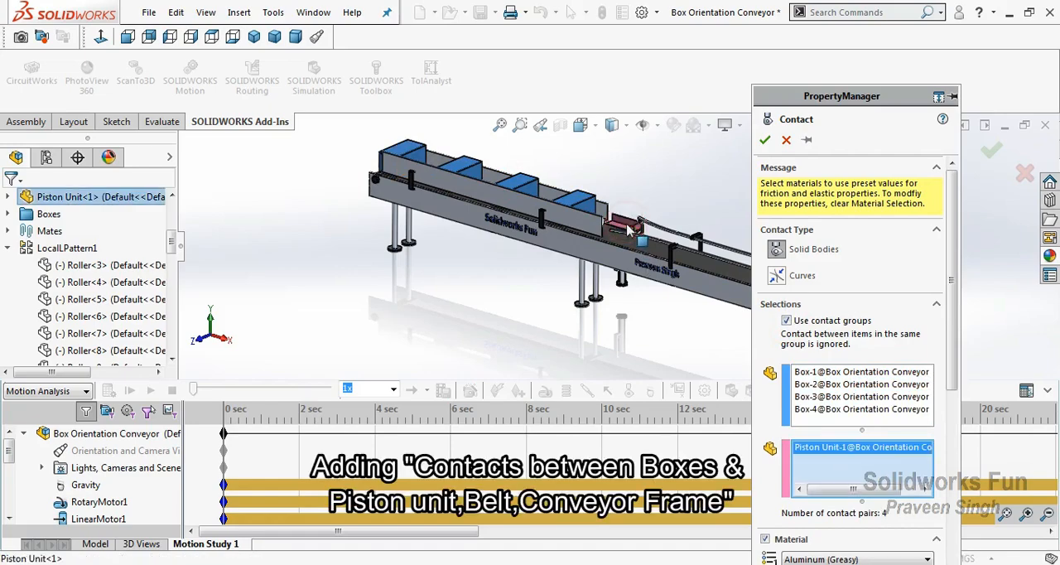
click(646, 246)
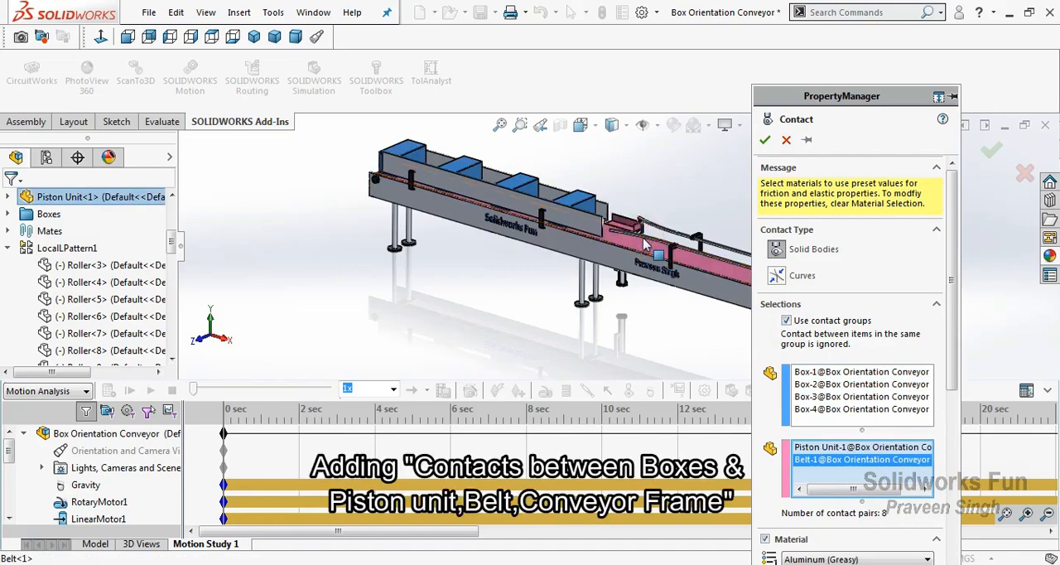
click(697, 290)
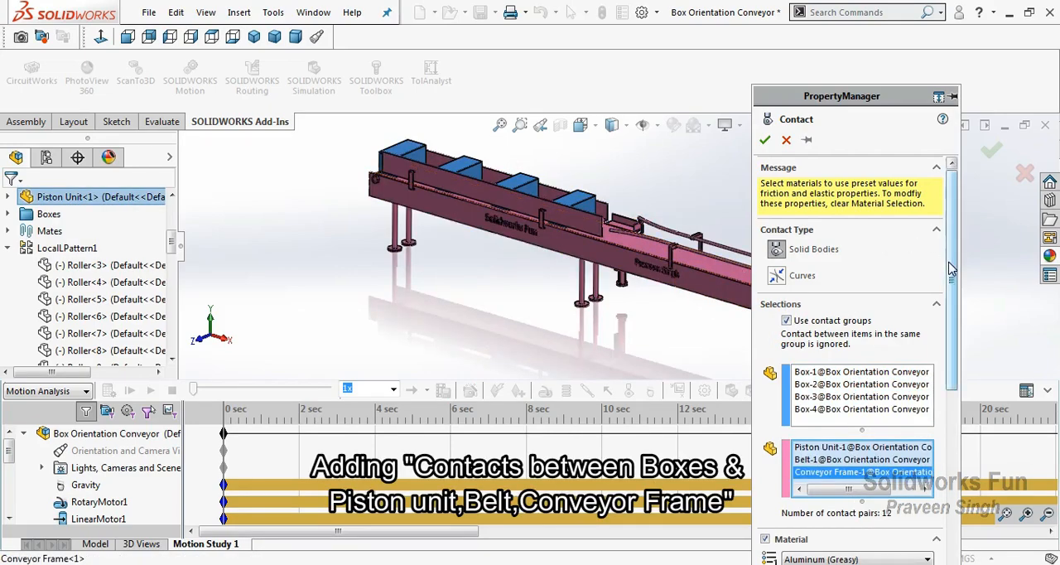
scroll(945, 244, down, 3)
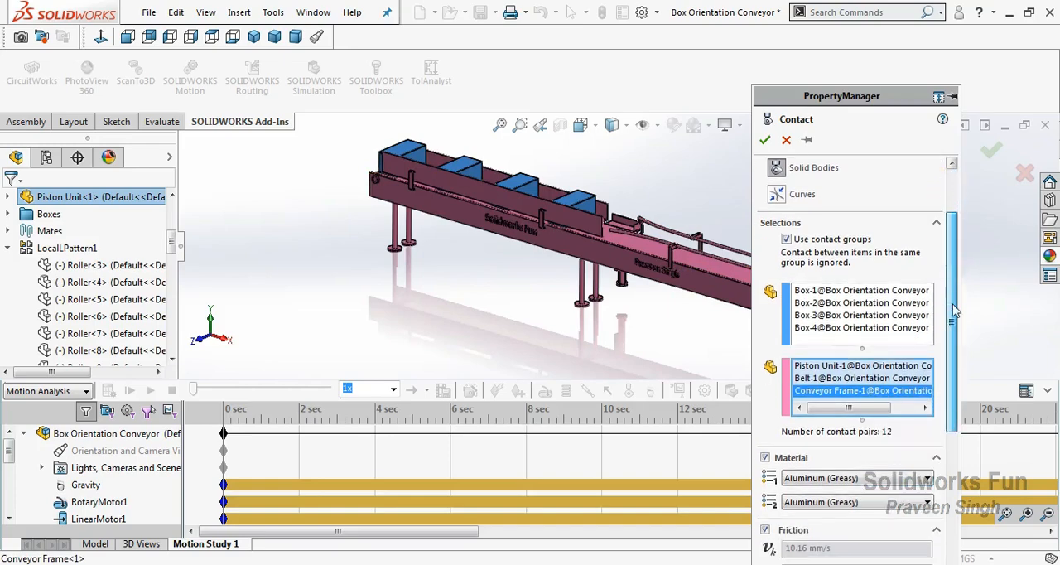
click(764, 141)
Set up a third solid-body contact in the study with both materials as Aluminum (Greasy)
click(631, 391)
click(812, 456)
click(826, 491)
click(853, 481)
click(820, 515)
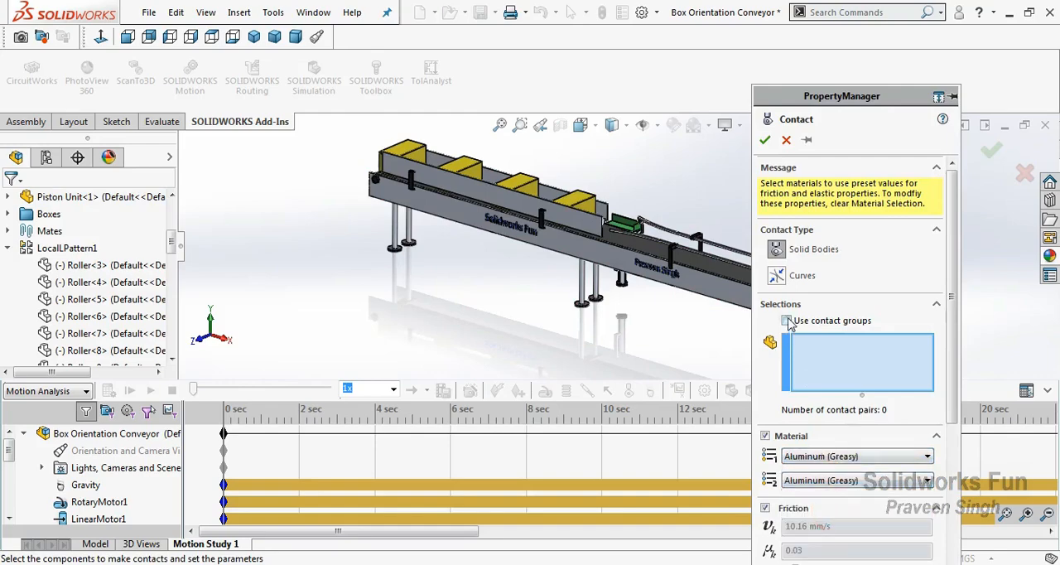
Enable contact groups for the third contact and assign all four boxes to the first group
click(787, 321)
click(406, 152)
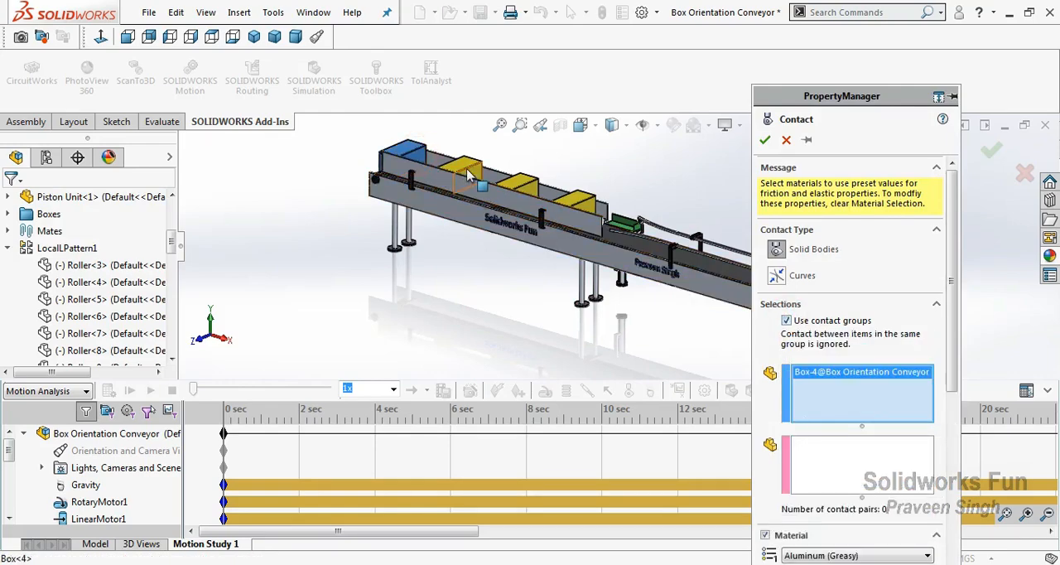
click(467, 170)
click(521, 183)
click(579, 201)
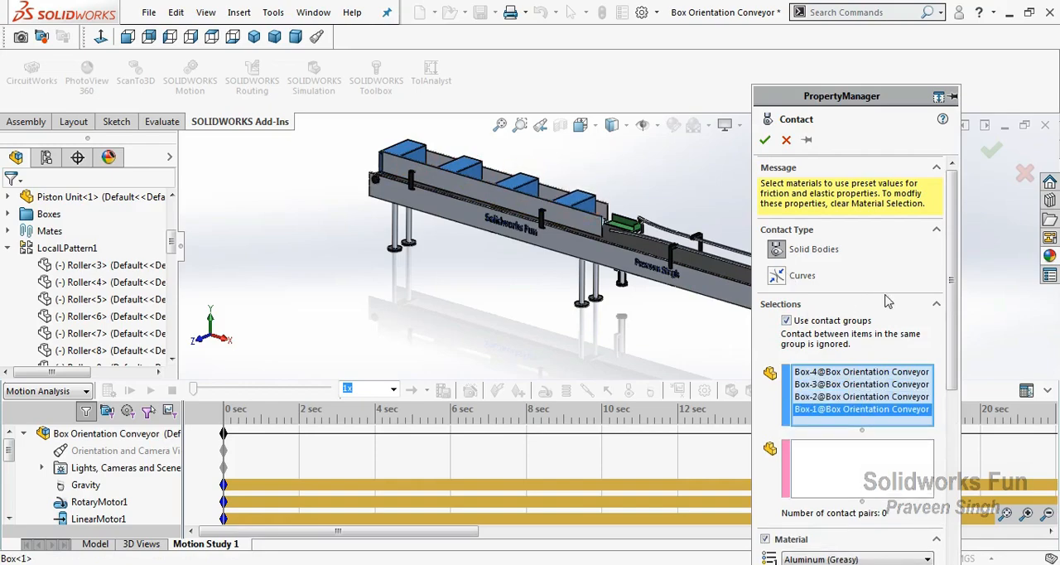
Add Roller<1> and the patterned rollers Roller<3> to Roller<9> to the second contact group
scroll(887, 300, down, 3)
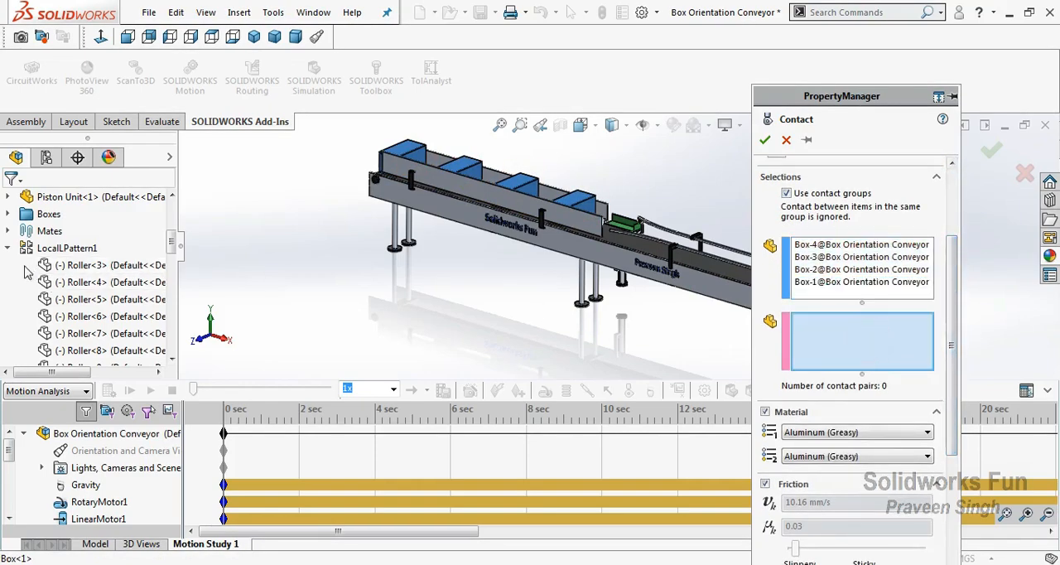
scroll(81, 219, up, 1)
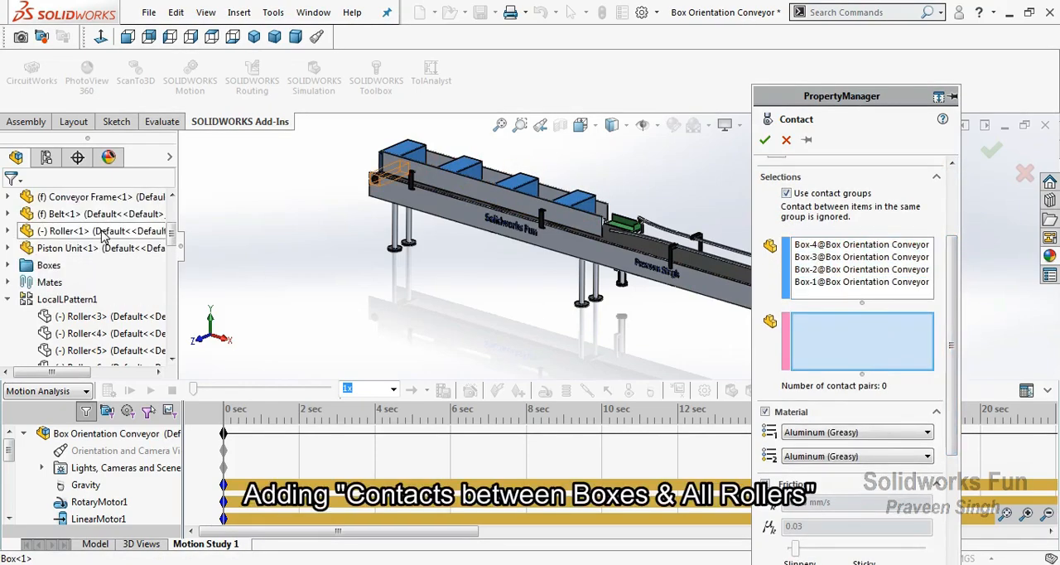
click(106, 230)
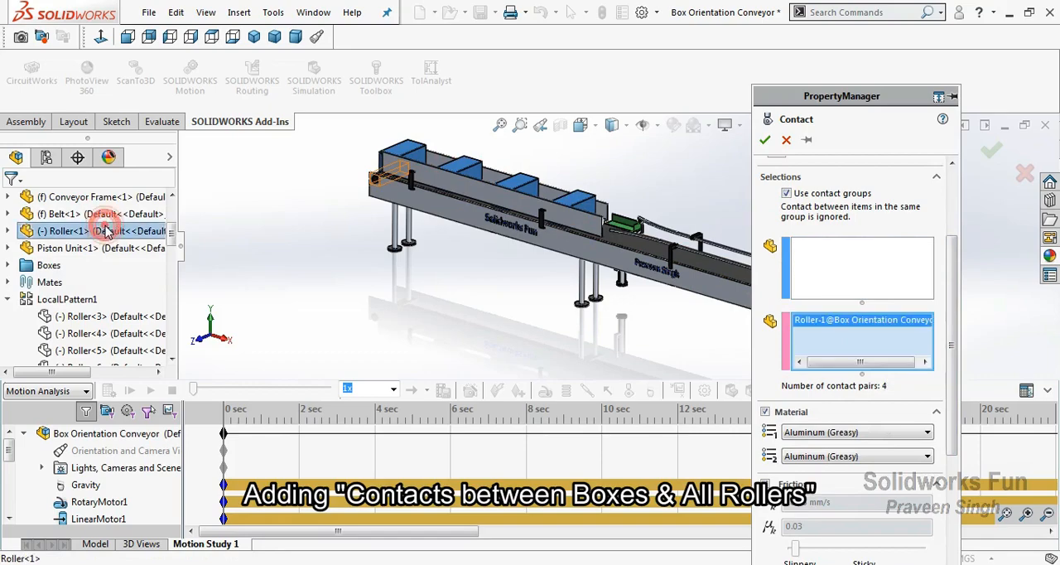
scroll(25, 274, down, 1)
click(91, 265)
click(91, 282)
click(91, 299)
click(92, 315)
click(93, 333)
click(95, 350)
click(106, 366)
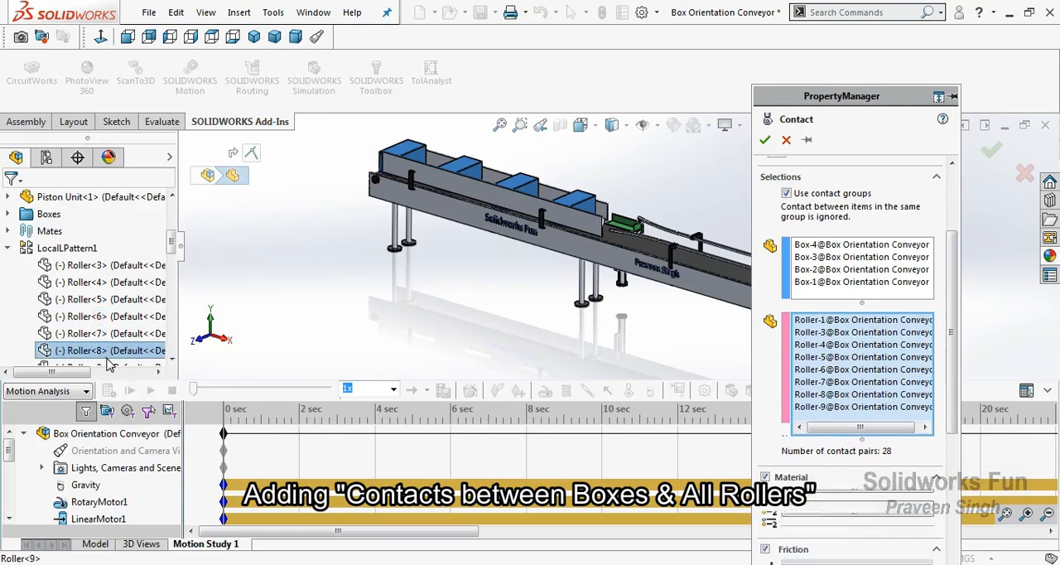
Extend the second contact group with the patterned rollers from Roller<10> onward, including Roller<10> to Roller<18>
click(106, 360)
click(104, 359)
click(103, 359)
click(102, 359)
click(101, 359)
click(101, 360)
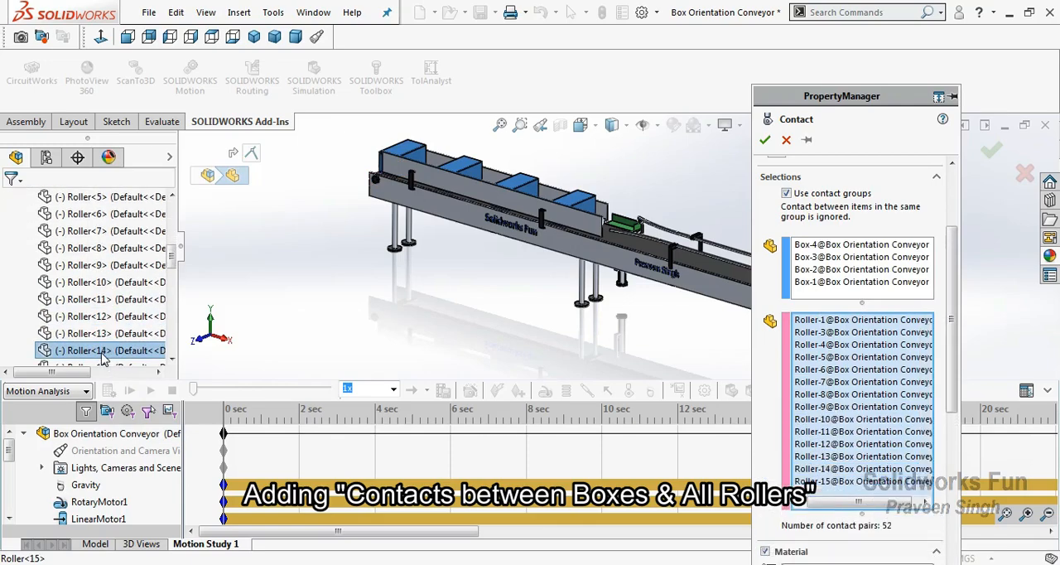
click(101, 359)
click(101, 359)
click(101, 359)
scroll(93, 353, down, 2)
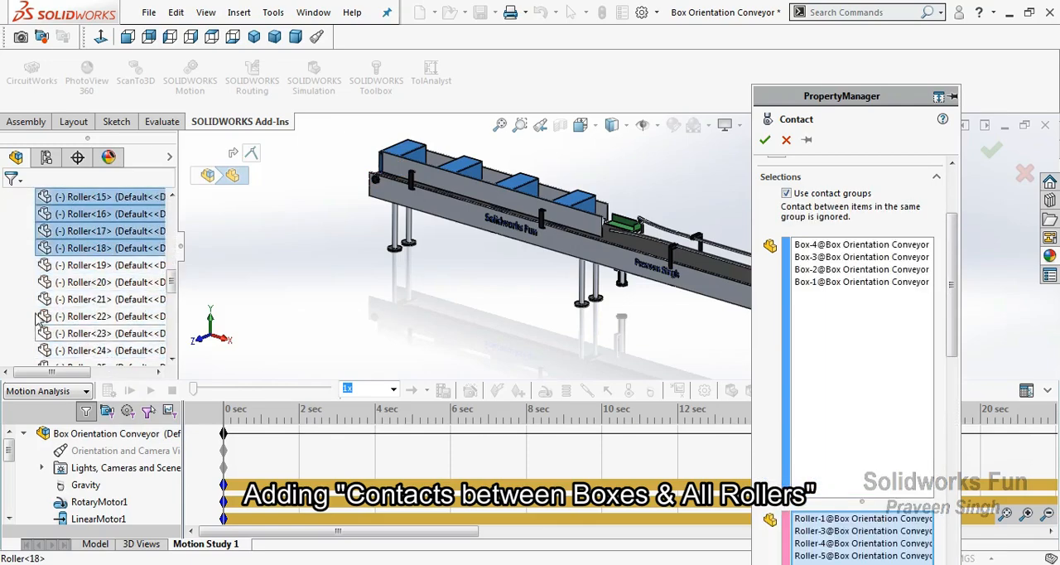
drag(61, 302, 214, 439)
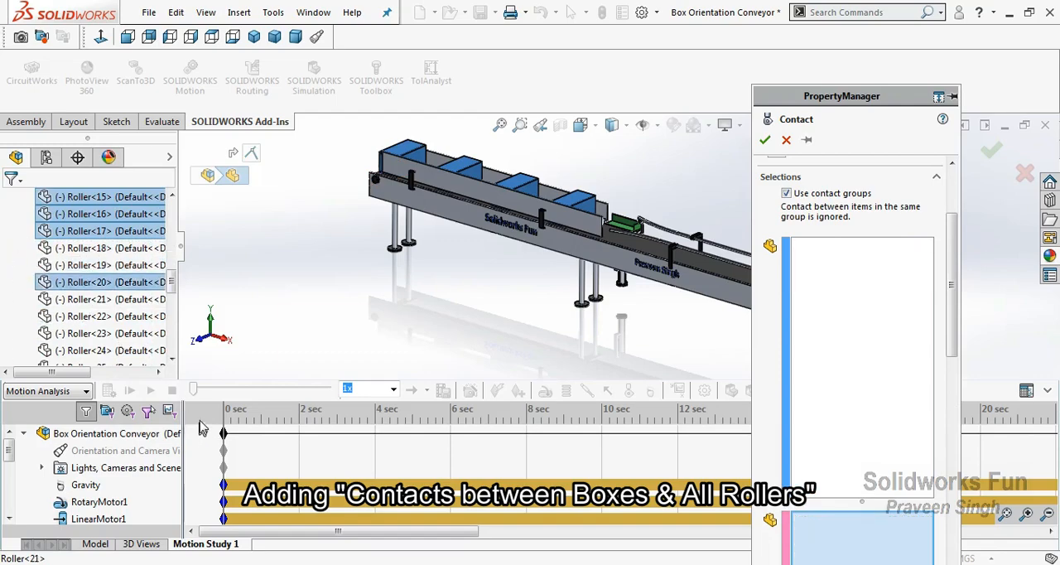
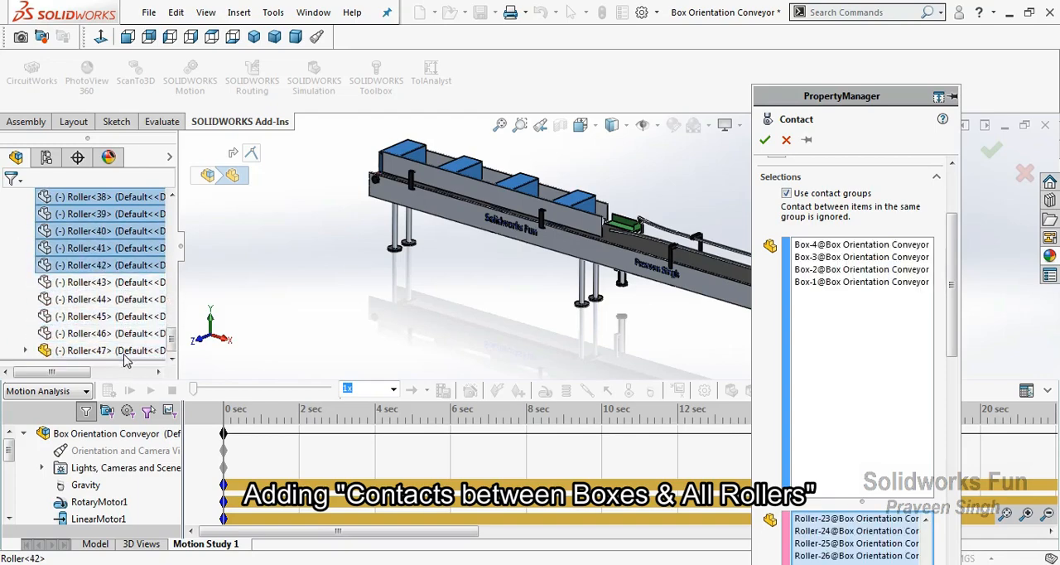
Add patterned rollers Roller<43> to Roller<47>, Roller<1> and the patterned rollers from Roller<3> onward to the second contact group
drag(23, 282, 104, 345)
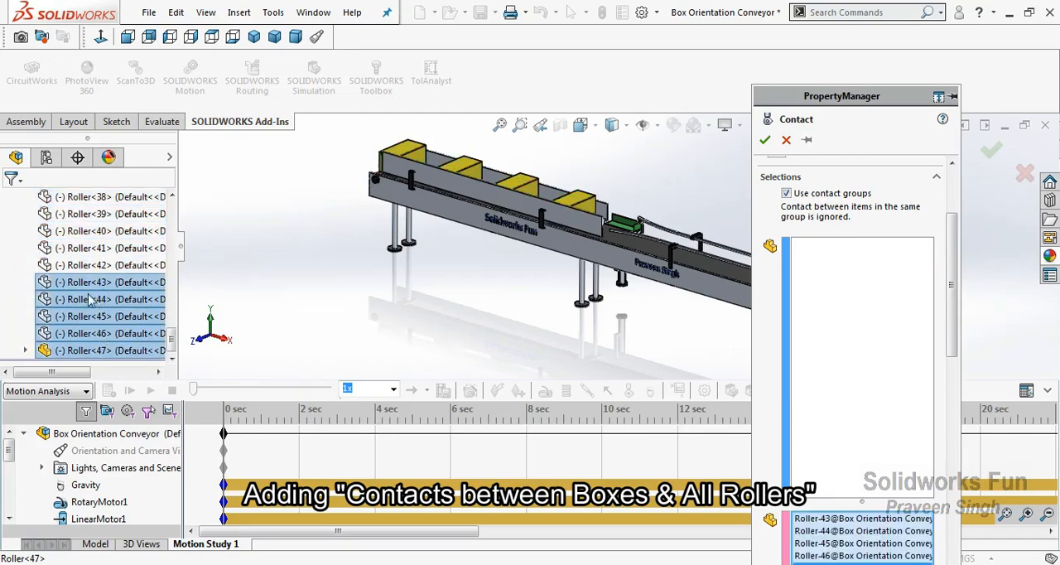
scroll(96, 281, up, 15)
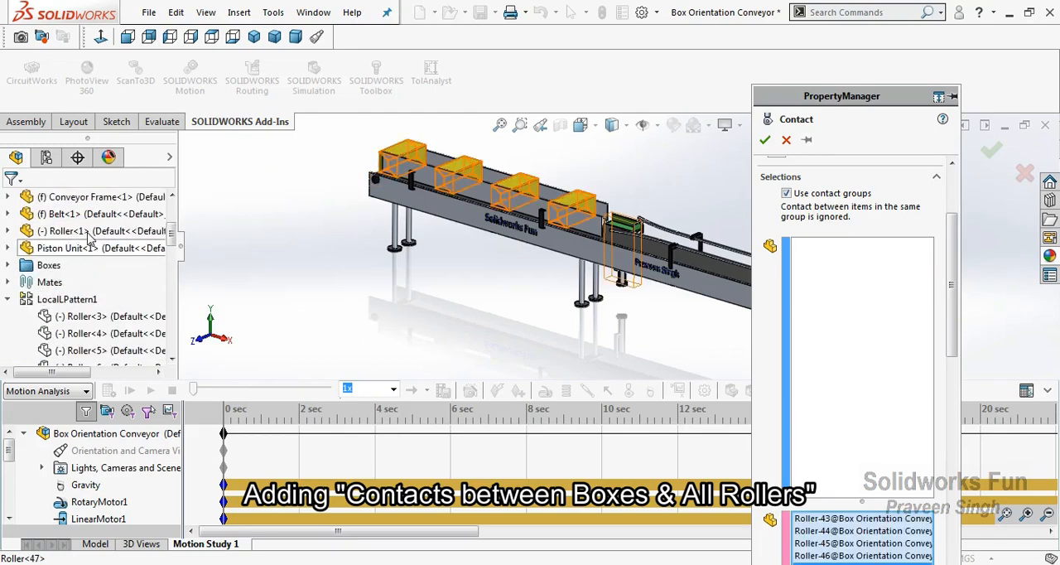
scroll(33, 235, down, 2)
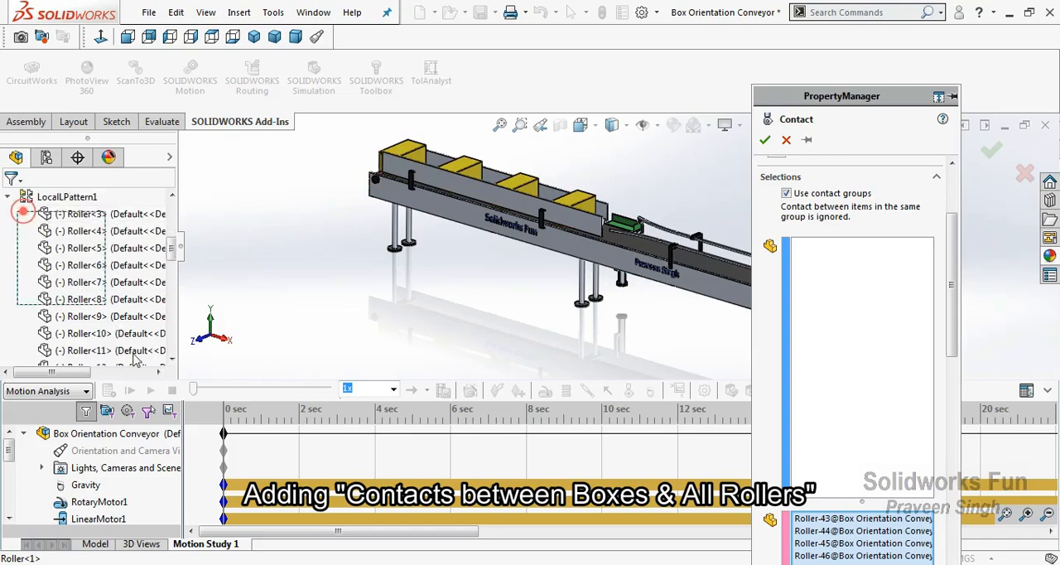
click(107, 351)
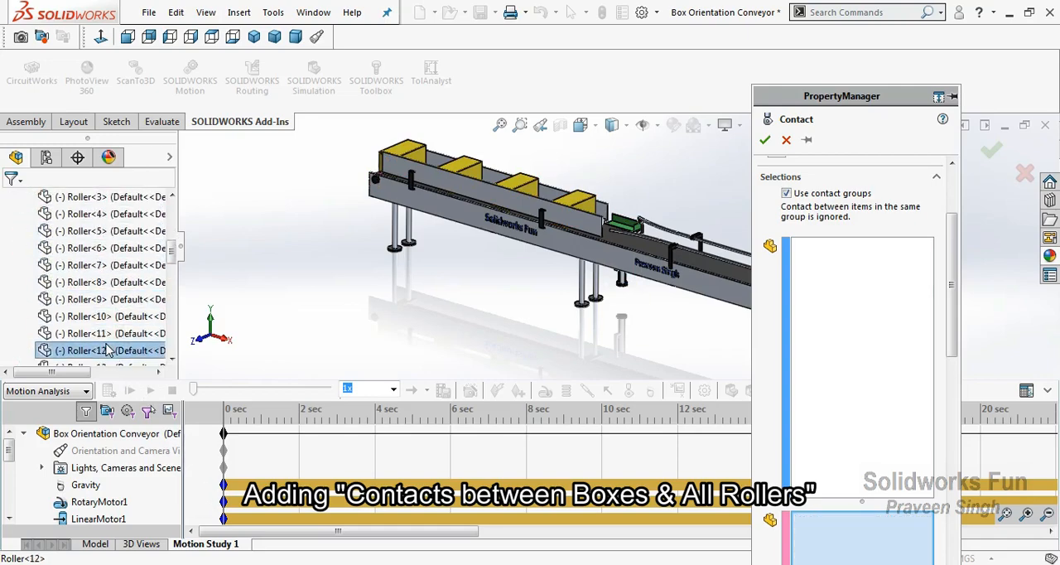
drag(106, 345, 107, 345)
scroll(107, 345, down, 3)
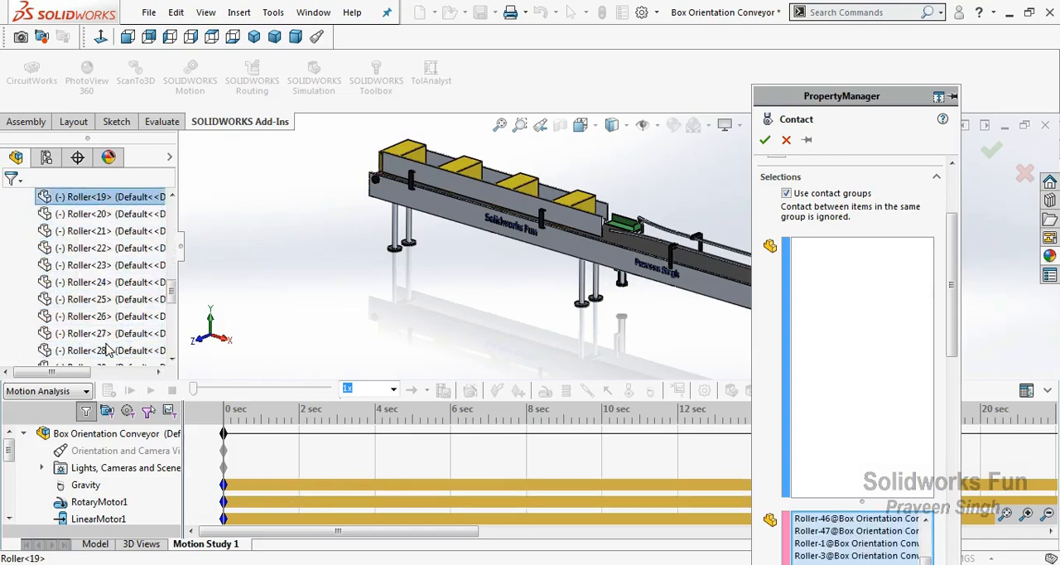
Add the remaining patterned rollers, up to Roller<42>, to the second contact group
drag(13, 210, 133, 418)
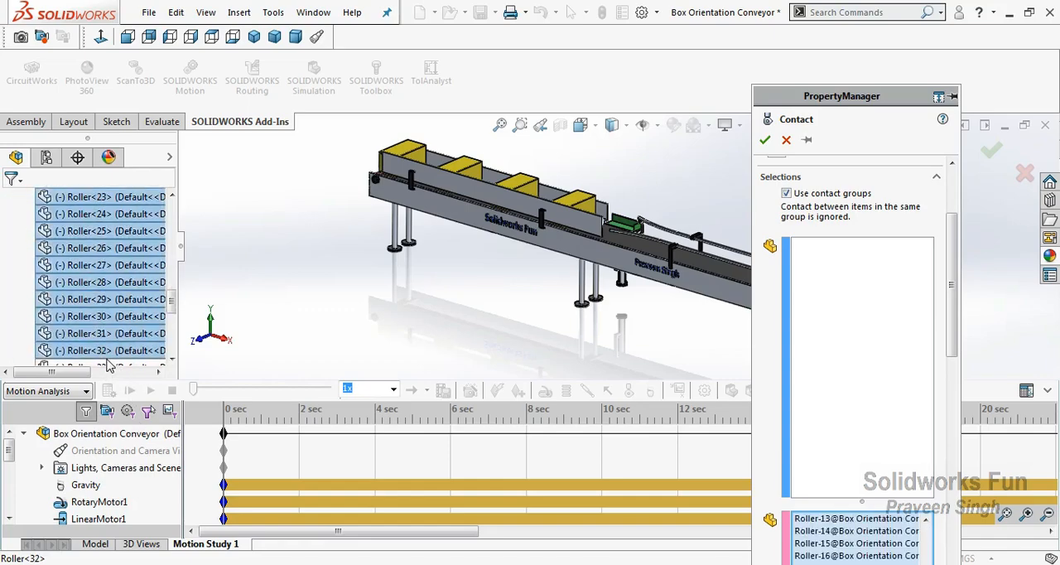
scroll(107, 360, down, 2)
drag(23, 259, 141, 396)
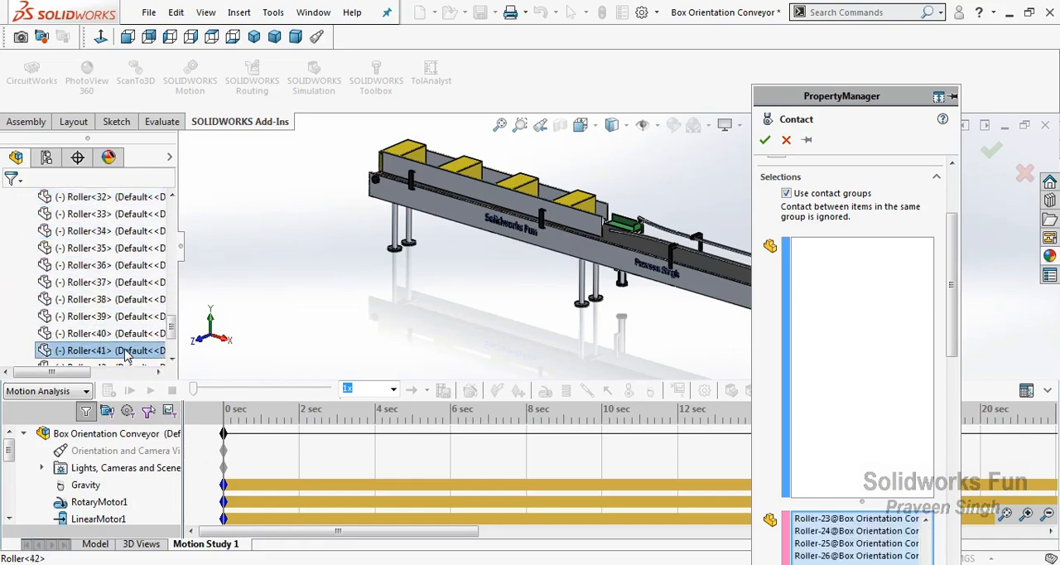
drag(22, 282, 69, 325)
scroll(69, 323, up, 14)
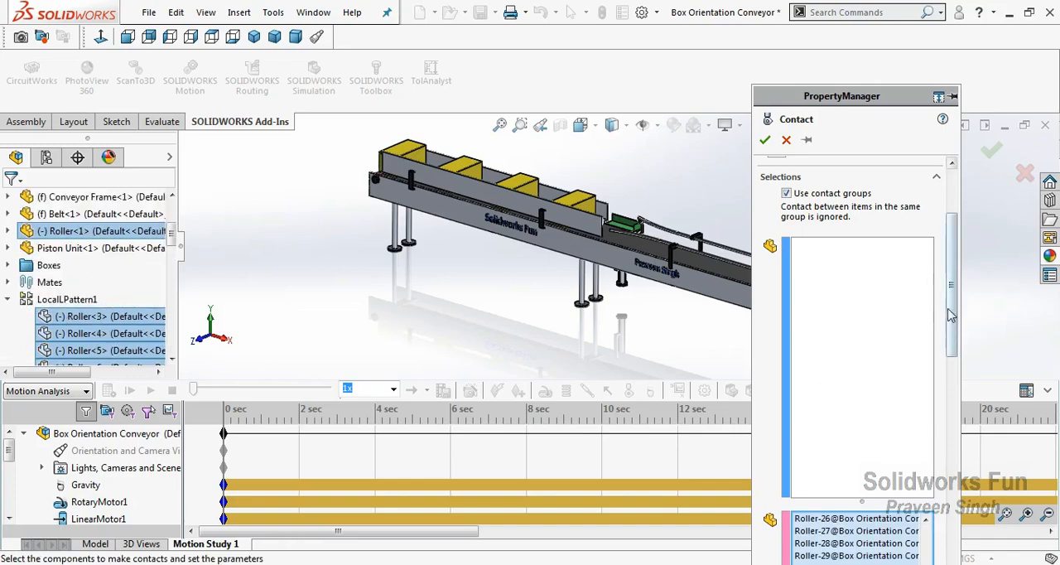
Assign boxes Box-1 to Box-4 to the first contact group and accept the contact
drag(949, 313, 963, 392)
drag(927, 440, 917, 307)
click(880, 243)
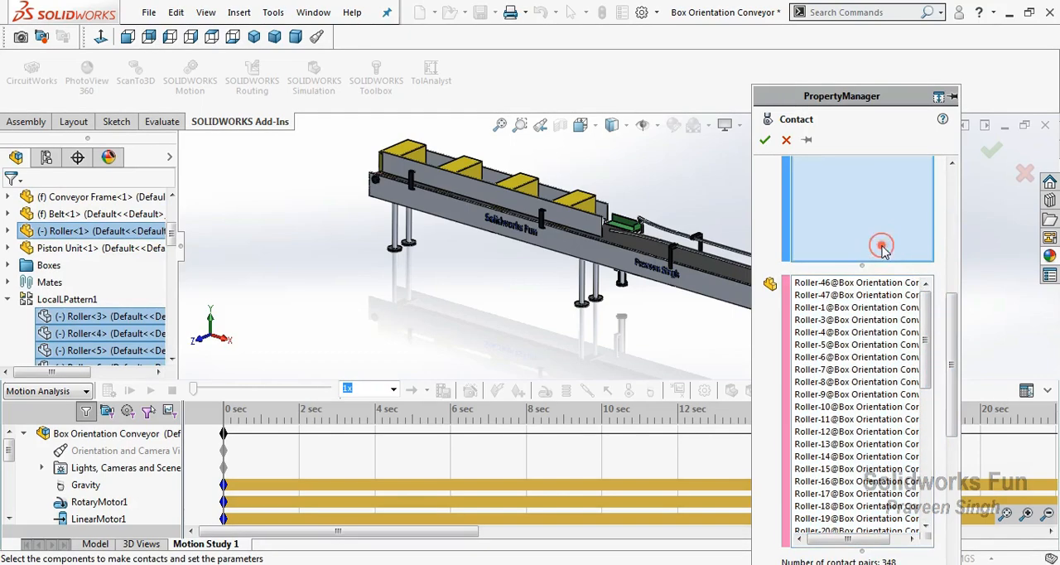
drag(956, 360, 963, 292)
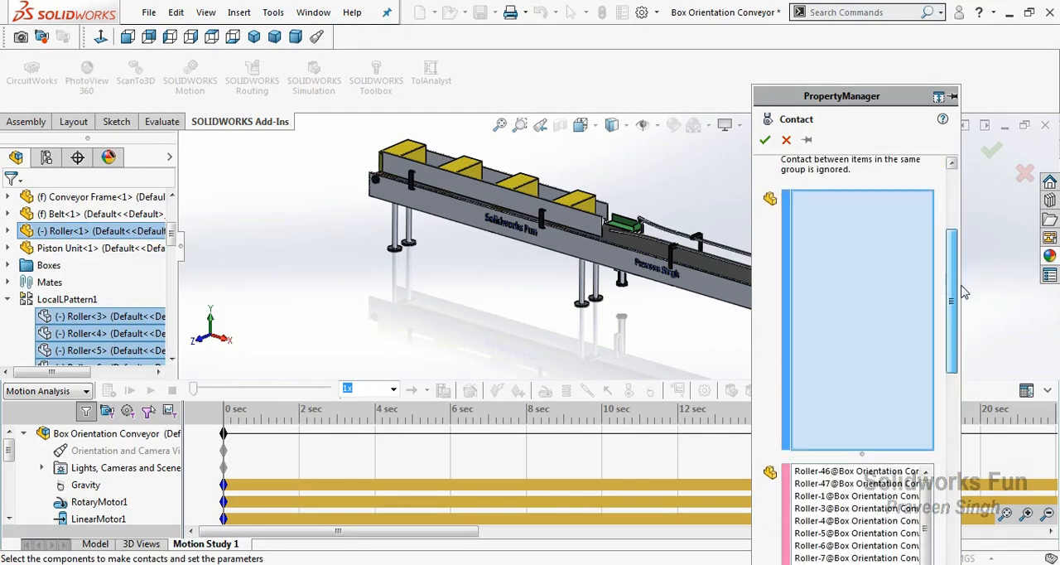
click(580, 199)
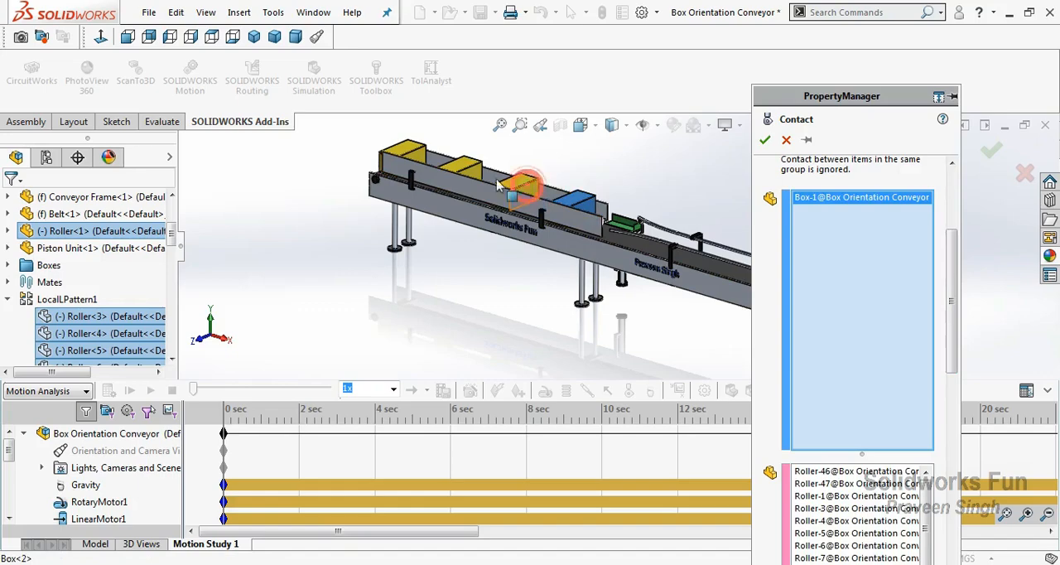
click(520, 185)
click(462, 170)
click(418, 163)
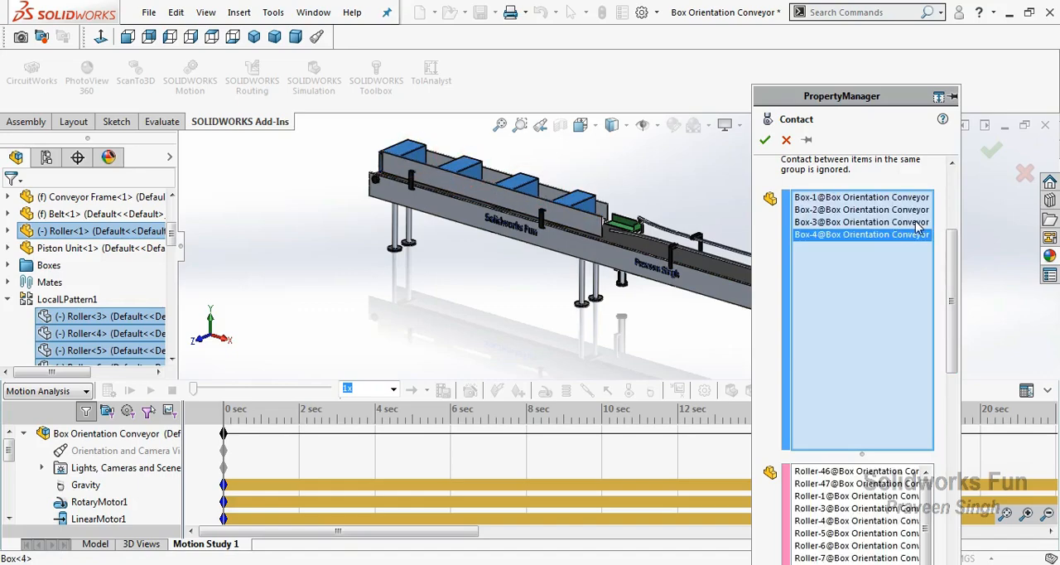
drag(953, 279, 941, 241)
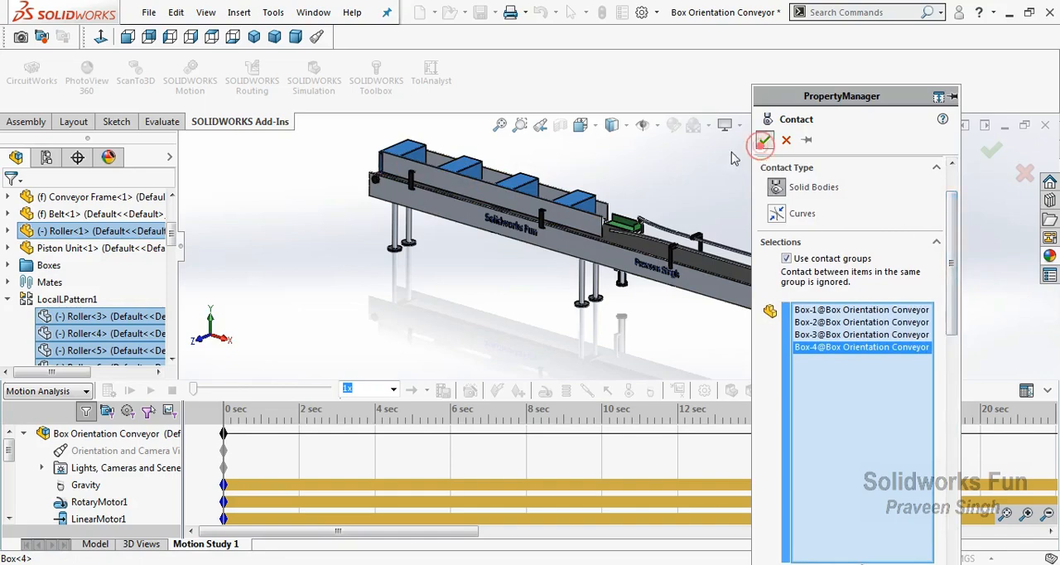
click(762, 144)
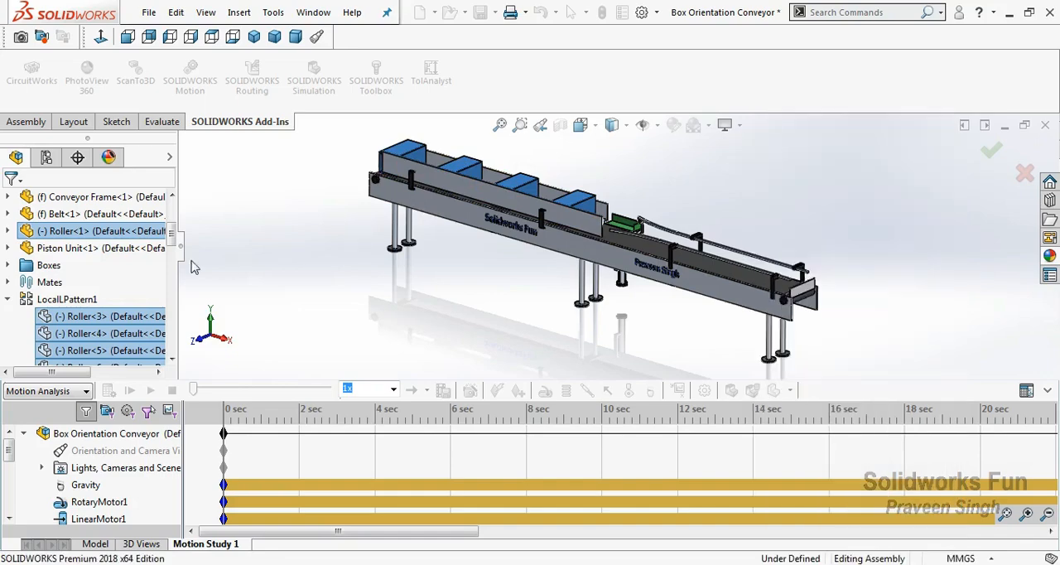
Collapse LocalLPattern1 in the assembly tree, clear the selection and enlarge the motion study area
click(8, 299)
click(60, 213)
click(331, 275)
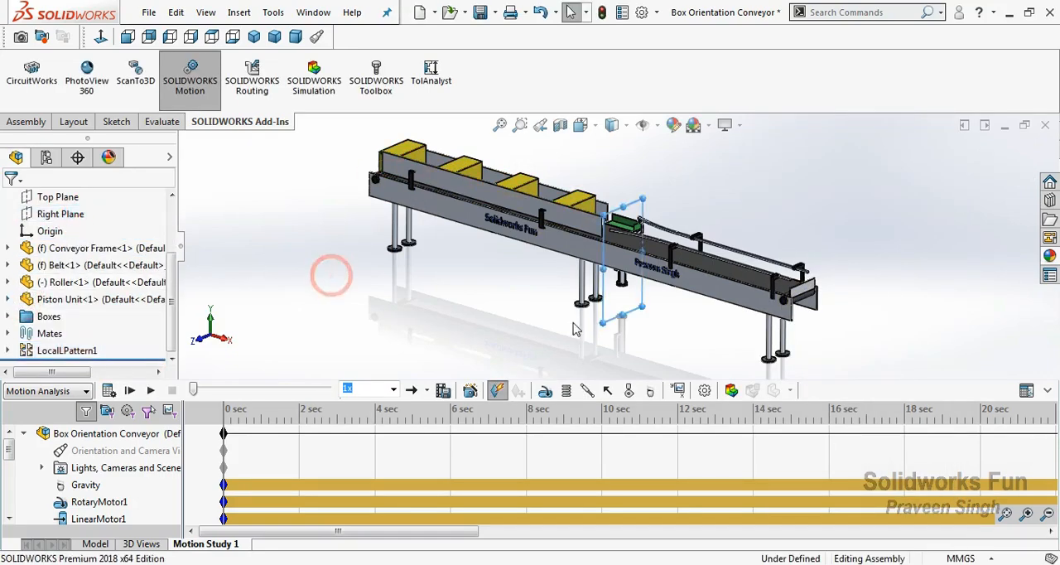
drag(910, 380, 897, 355)
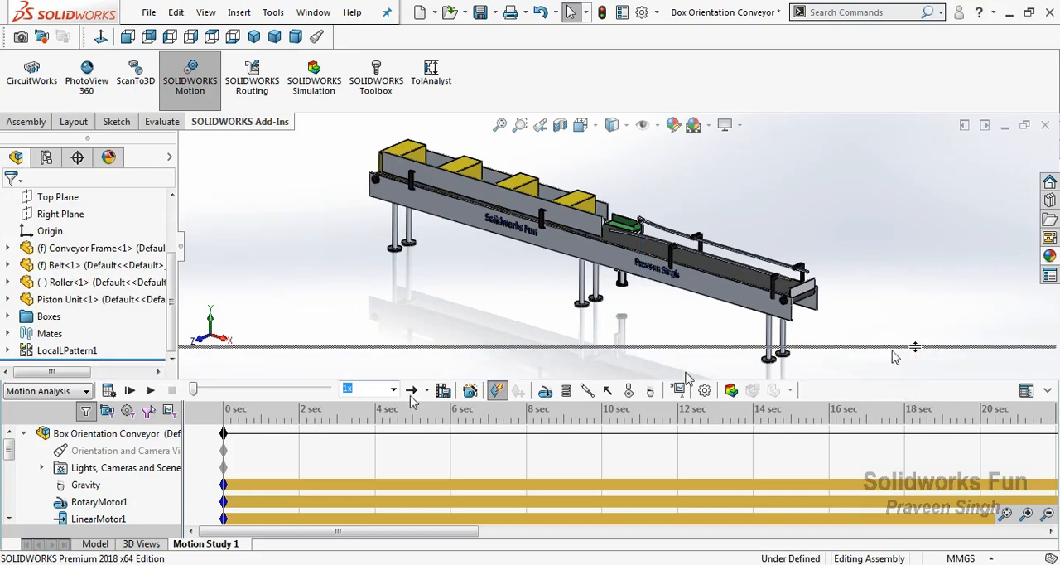
Highlight the study's three solid body contacts in turn to examine which components each one covers
drag(8, 436, 10, 441)
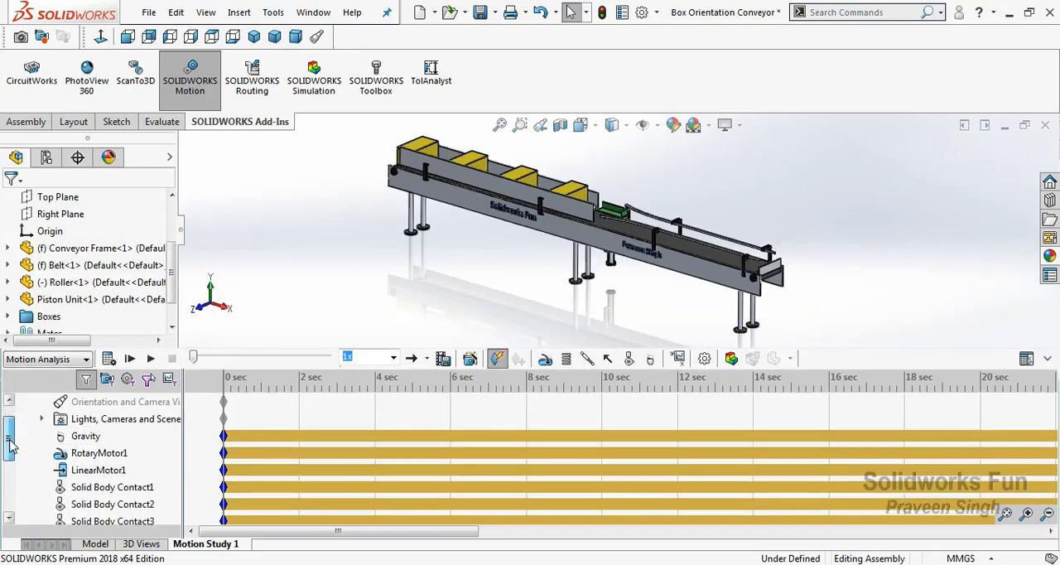
click(90, 489)
scroll(13, 454, down, 1)
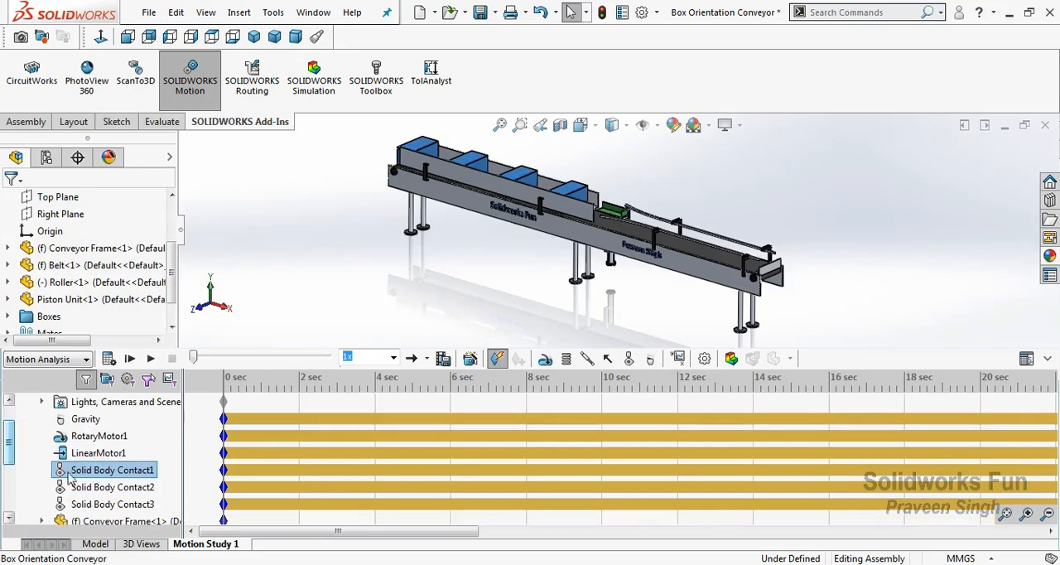
click(110, 488)
click(114, 506)
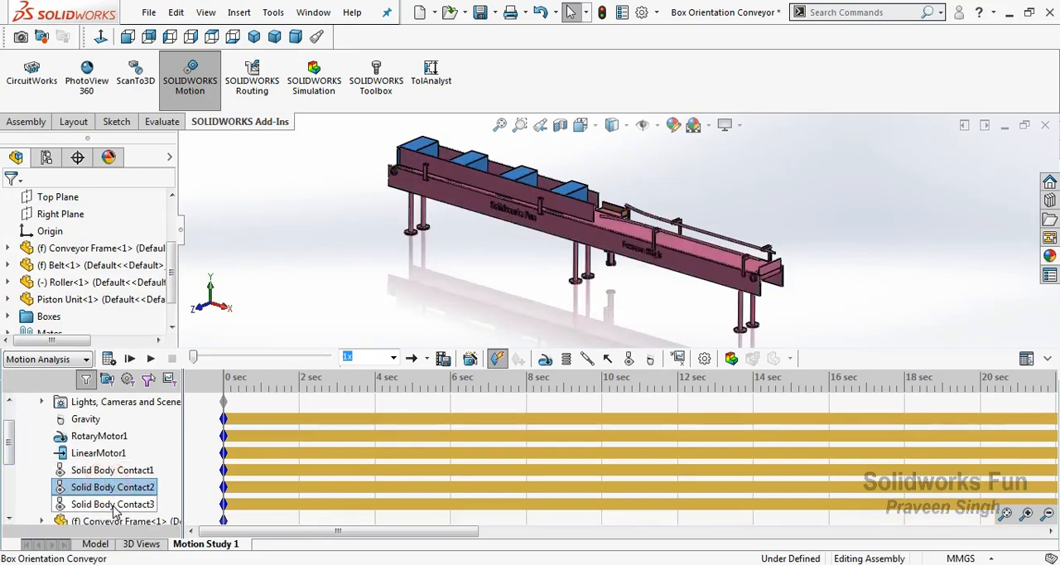
click(116, 470)
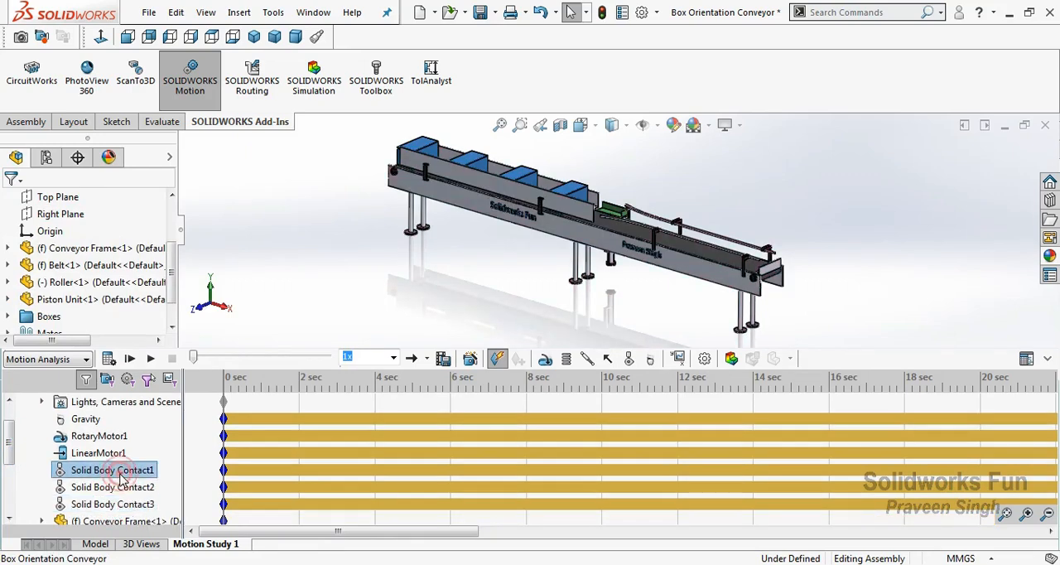
click(127, 491)
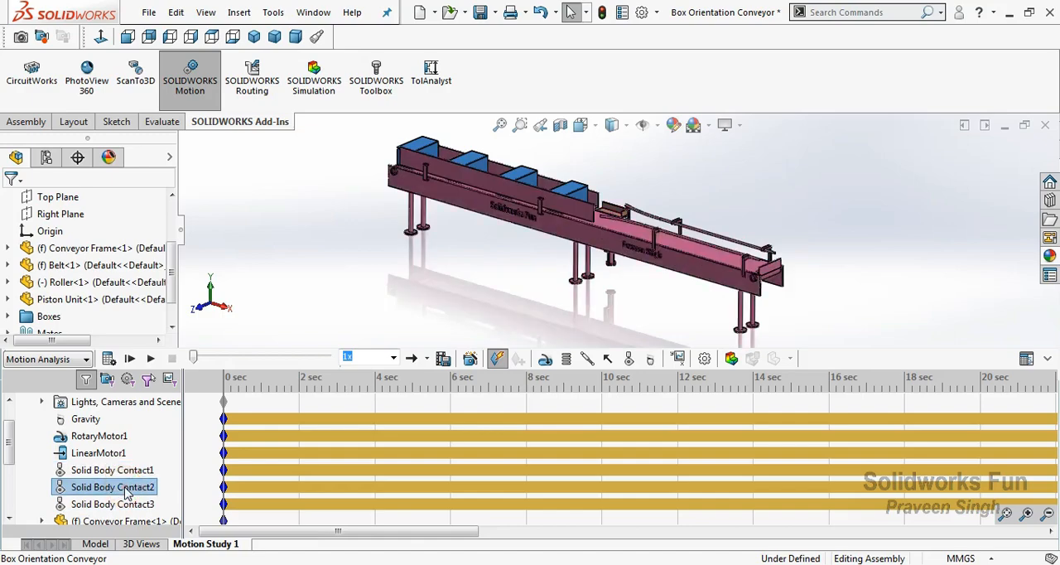
click(128, 505)
click(328, 301)
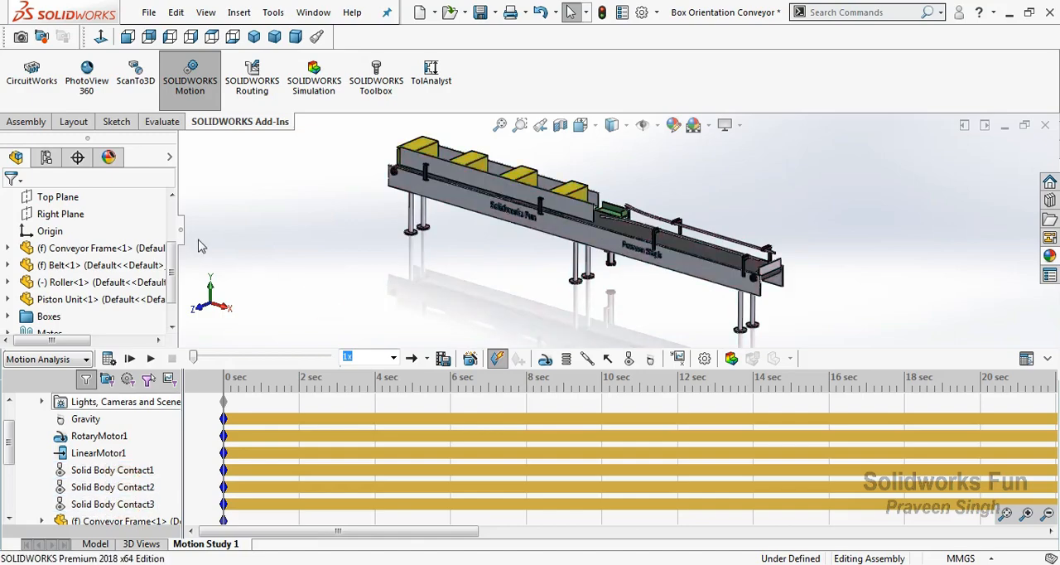
Hide the assembly tree, switch the study to the event-based motion view and add a task triggered by the Proximity1 sensor
click(182, 232)
click(1025, 359)
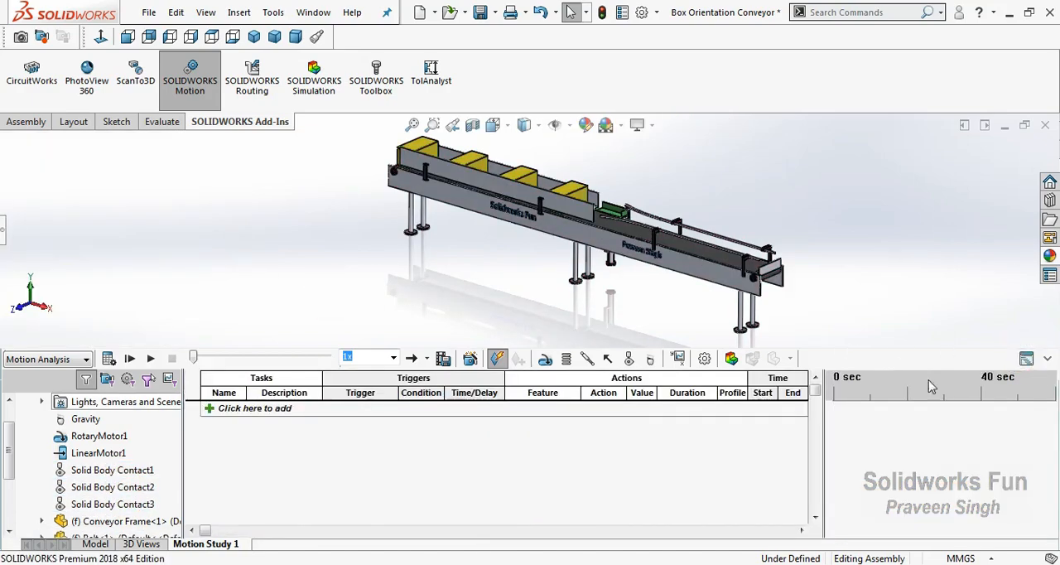
click(217, 410)
click(398, 414)
click(395, 410)
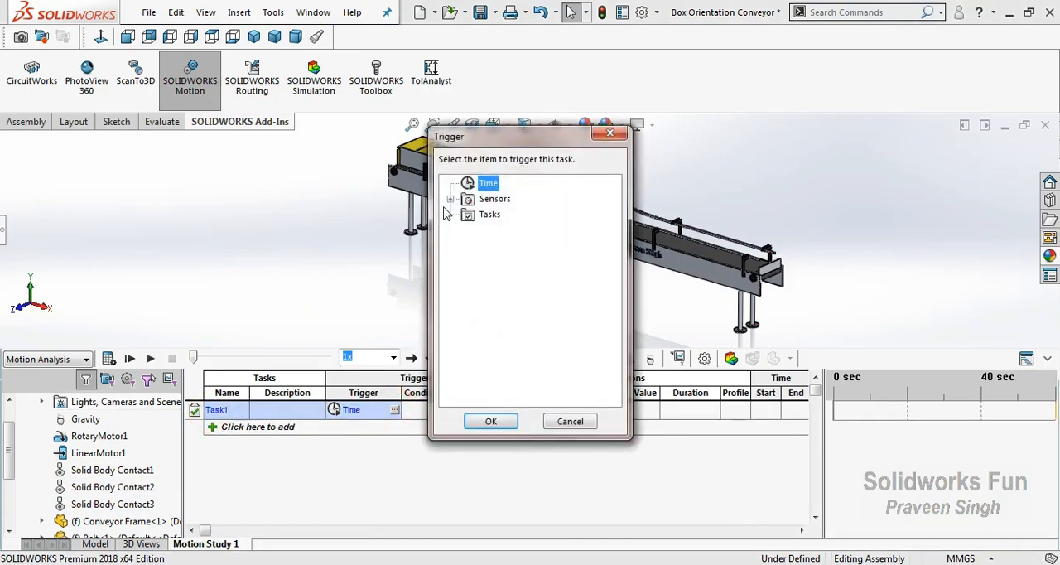
drag(482, 146, 829, 148)
click(797, 200)
click(853, 216)
click(835, 423)
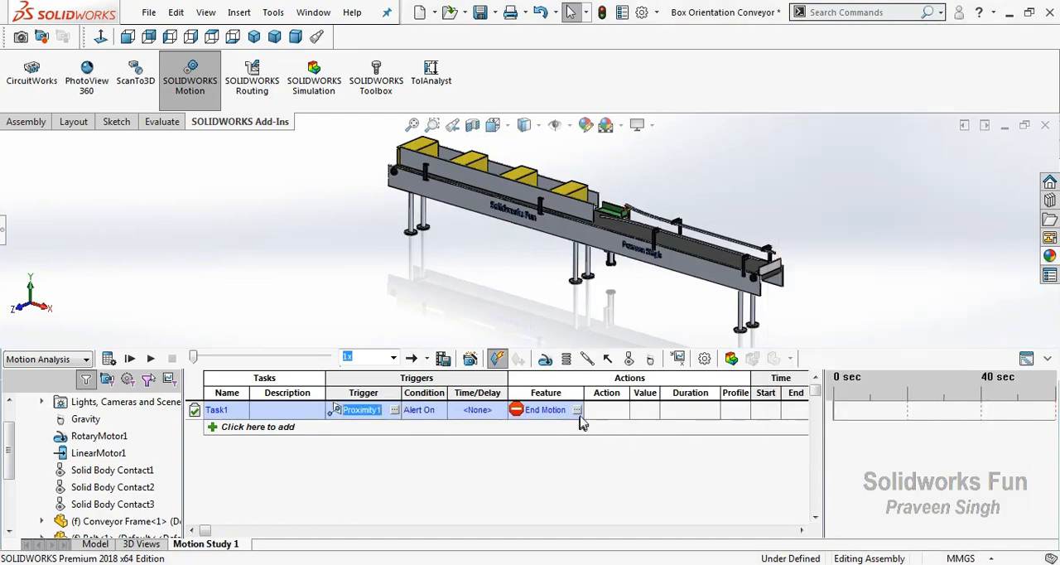
Make the first task act on LinearMotor1 with the action set to Change
click(577, 410)
drag(491, 143, 204, 143)
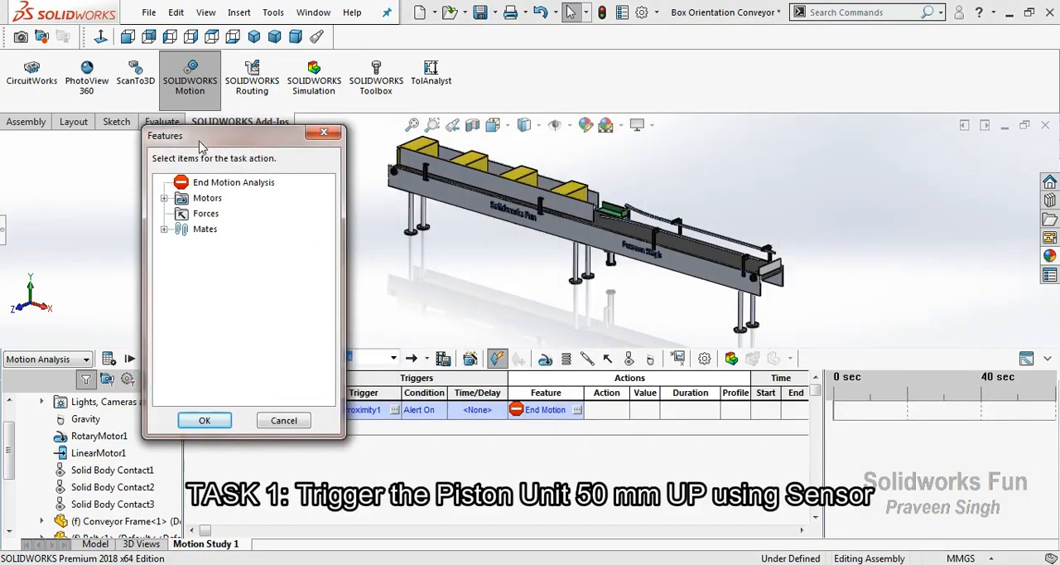
click(164, 198)
click(238, 228)
click(237, 214)
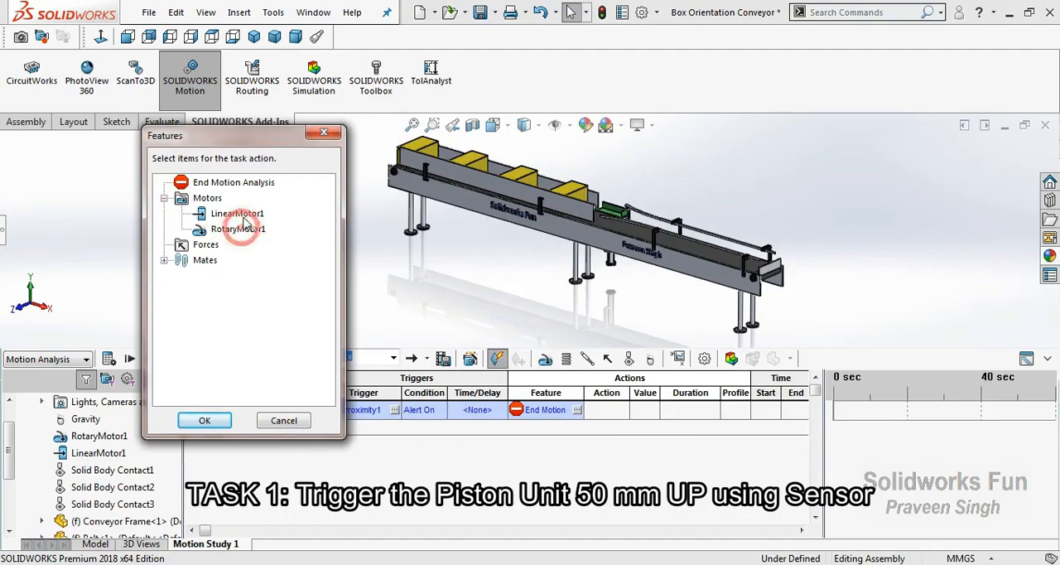
click(204, 420)
click(606, 410)
click(622, 410)
click(611, 448)
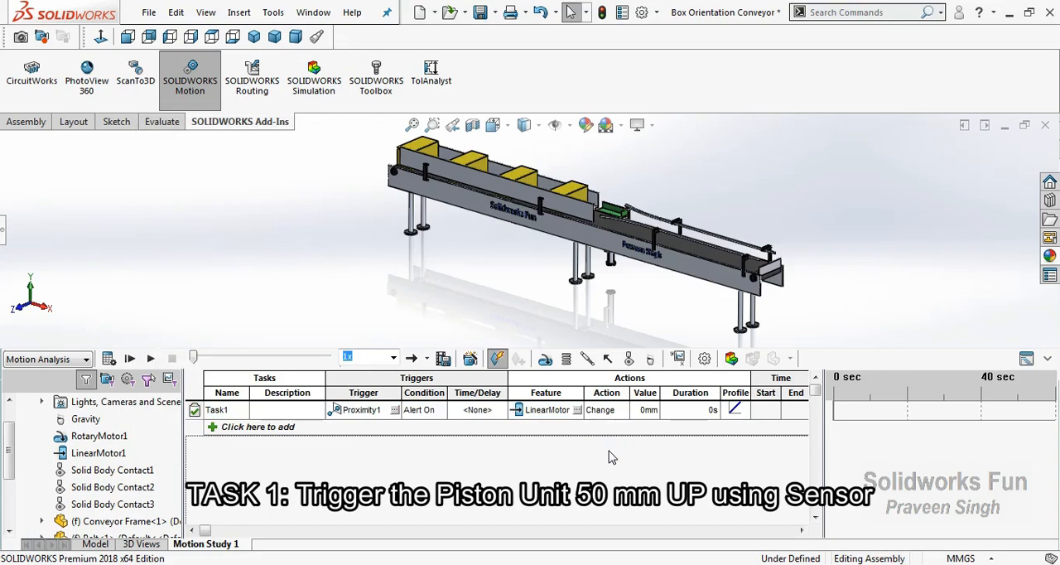
Set the first task's motor displacement to 50 mm and its duration to 0.25 s
click(647, 410)
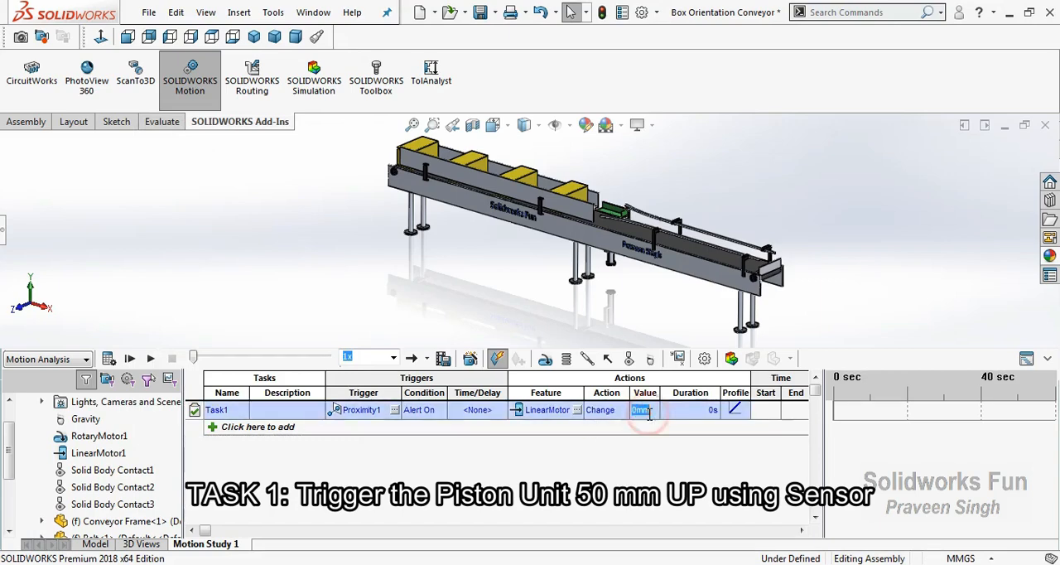
key(Tab)
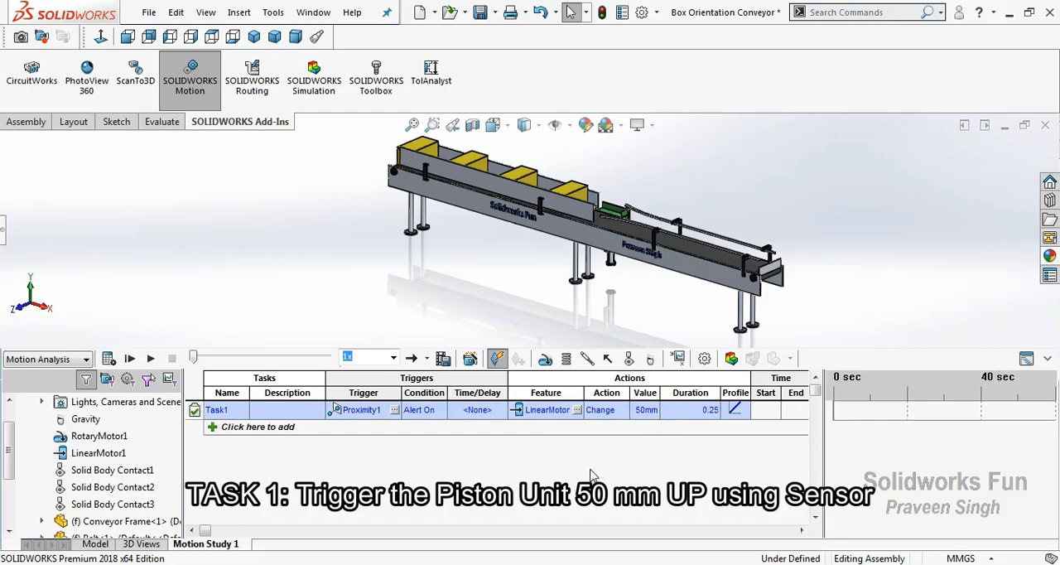
text(0.25)
Add a second task that is triggered by Task1
click(249, 426)
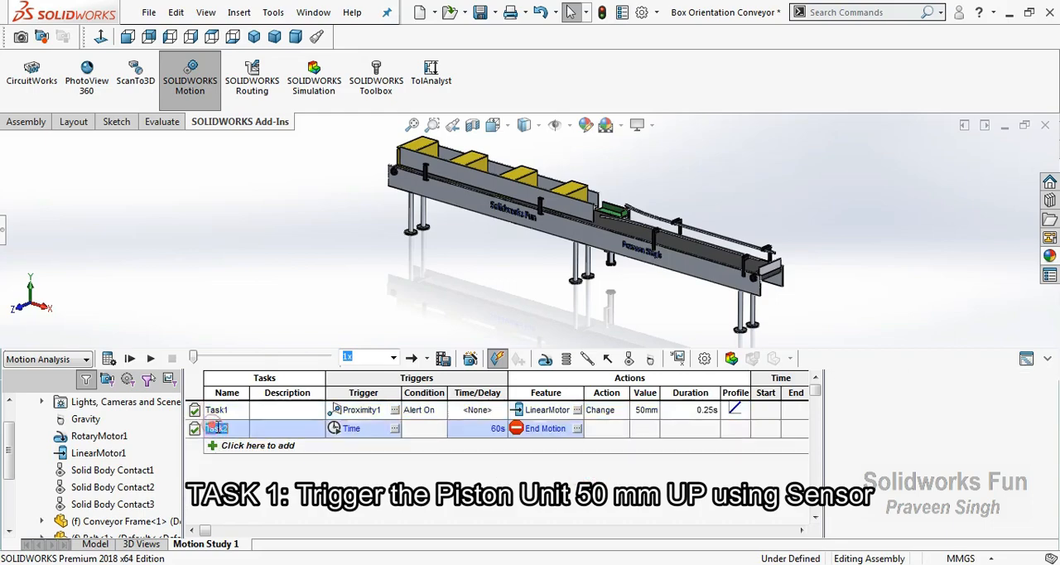
click(395, 428)
click(451, 215)
click(502, 229)
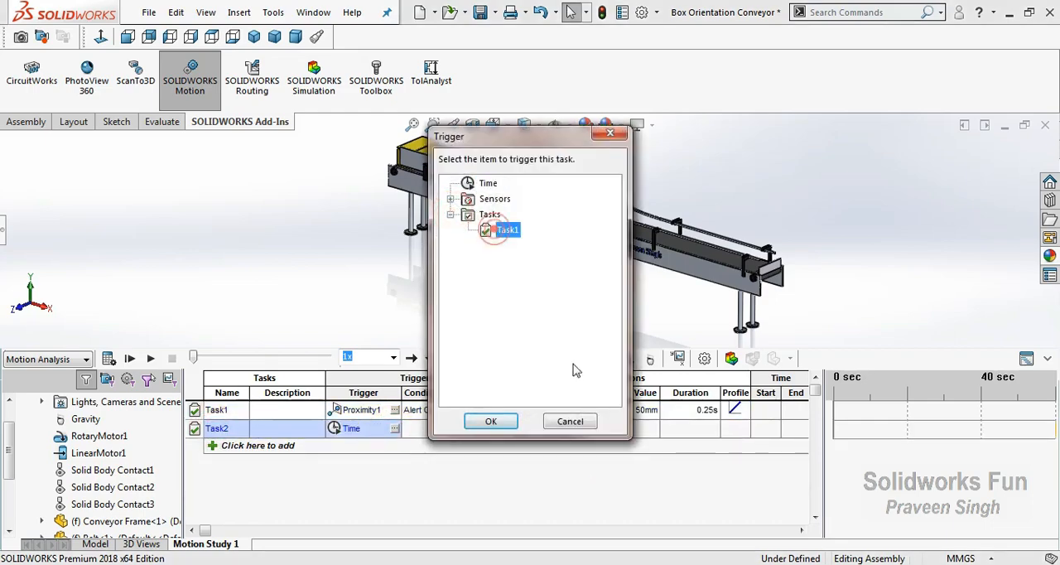
click(490, 420)
Make the second task act on LinearMotor1 with the action set to Change
click(577, 428)
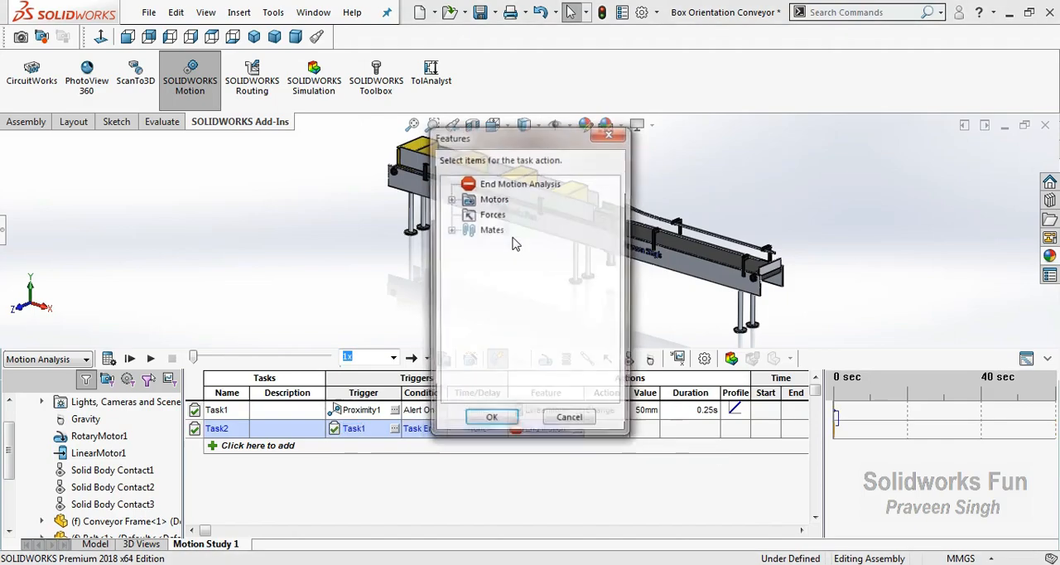
click(451, 198)
click(523, 213)
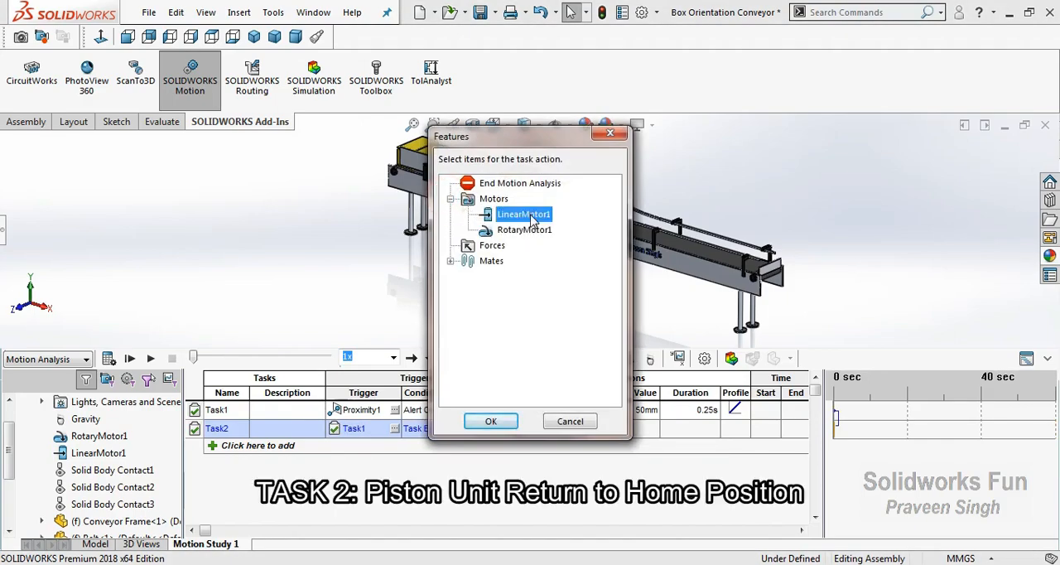
click(491, 420)
click(622, 428)
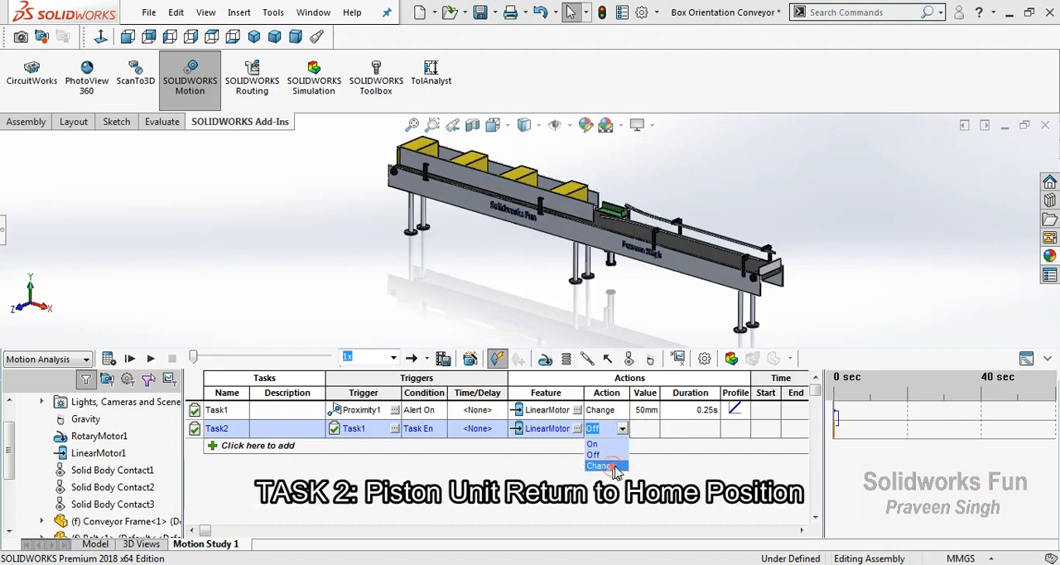
click(599, 465)
Set the second task's motor displacement to -50 mm and its duration to 0.25 s
click(644, 428)
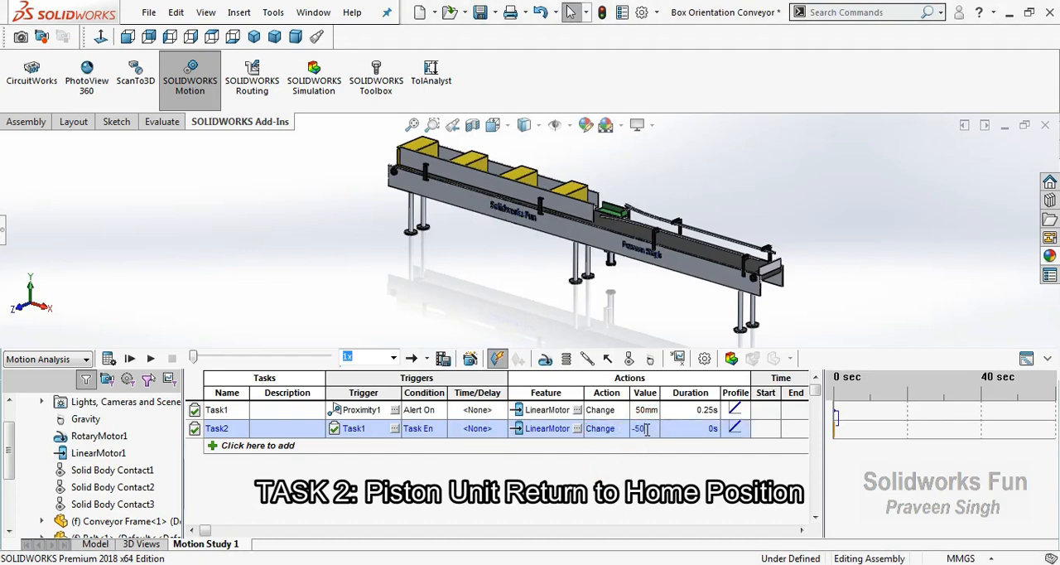
click(667, 429)
click(573, 474)
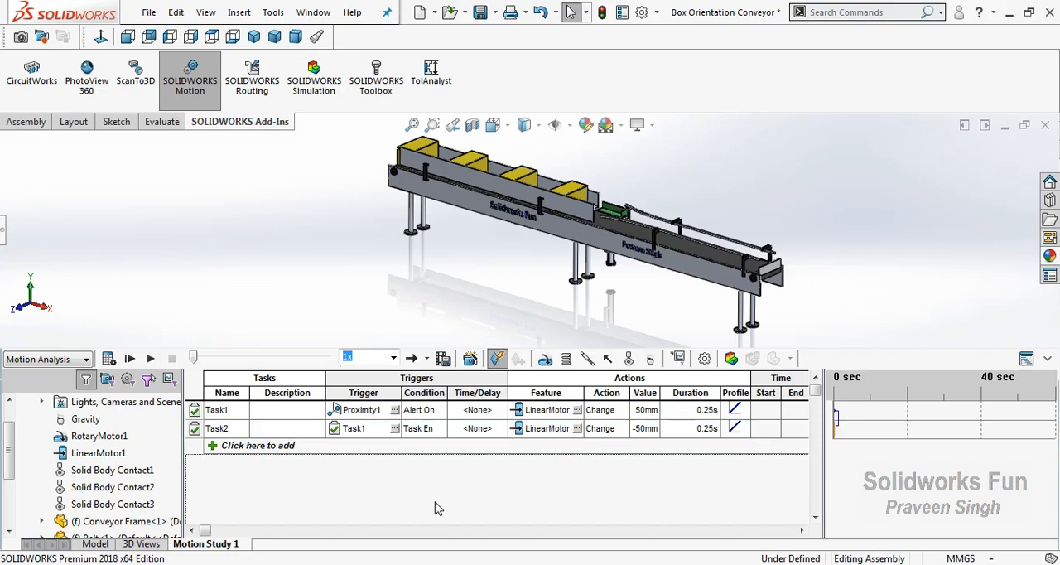
Add a third task that is triggered by Task2
click(222, 446)
click(394, 446)
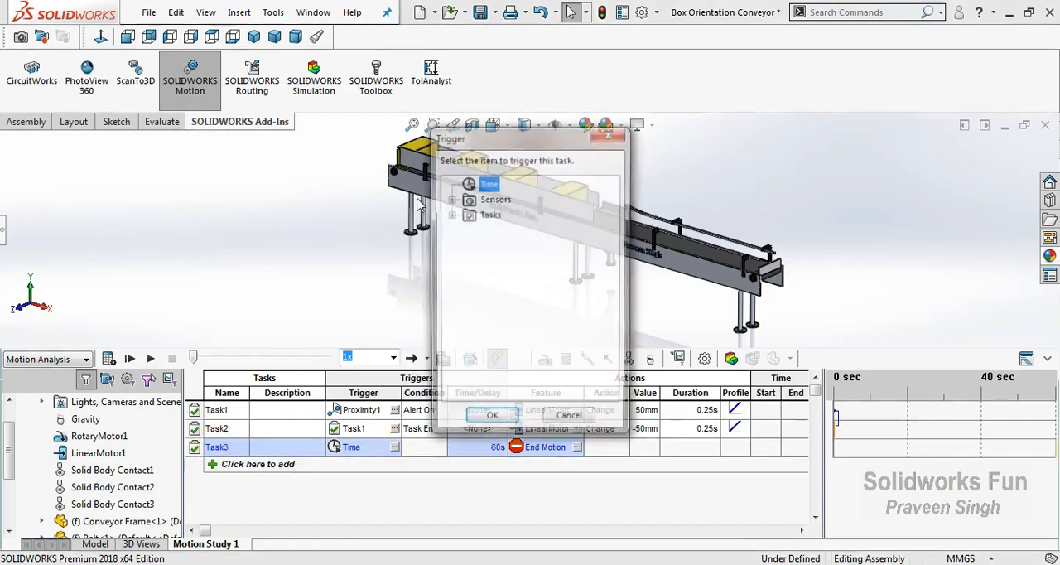
click(450, 214)
click(505, 245)
click(491, 422)
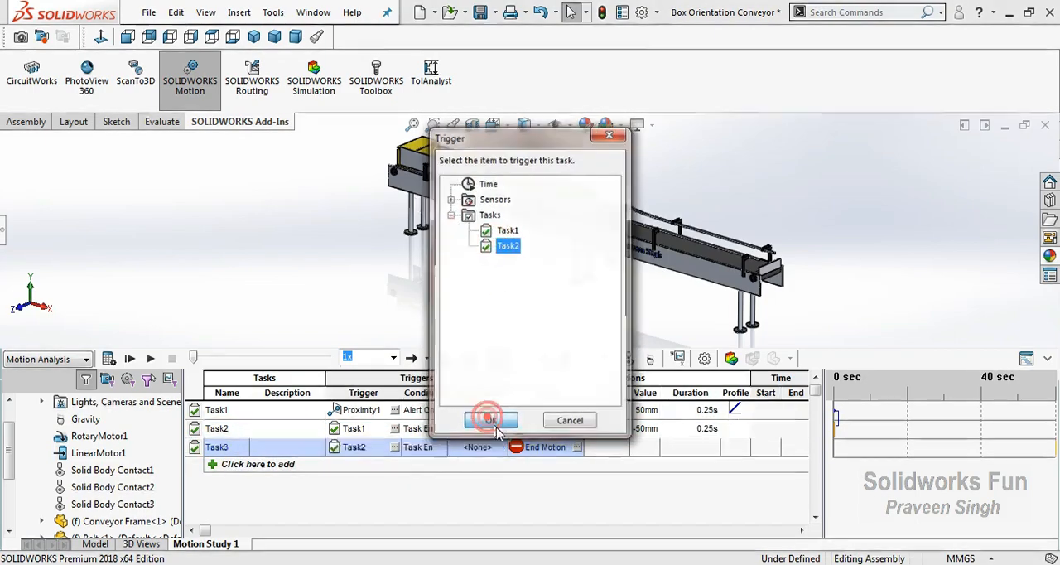
Make the third task act on LinearMotor1 with the action set to Change
click(577, 447)
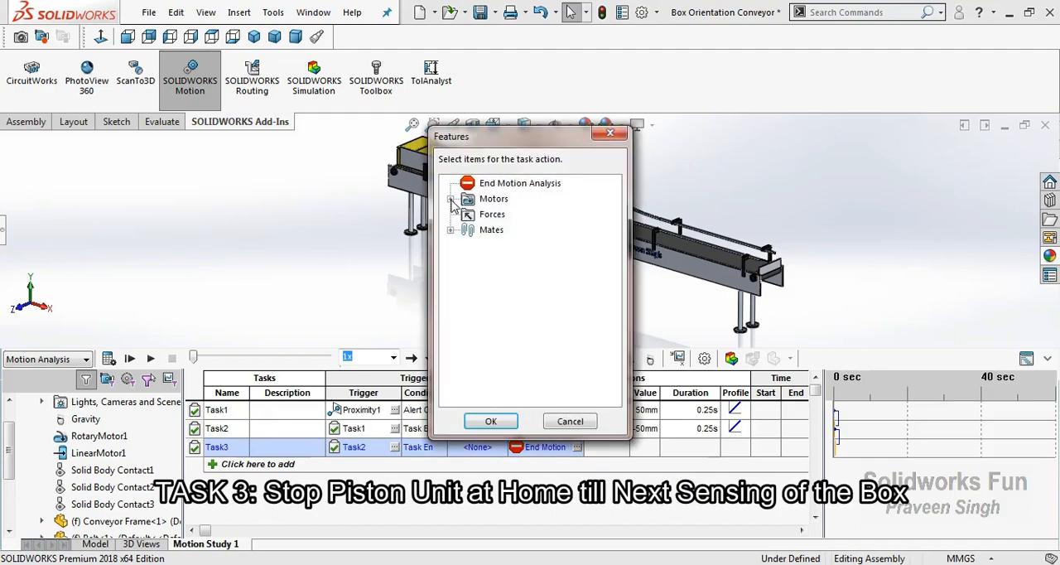
click(450, 199)
click(517, 215)
click(495, 420)
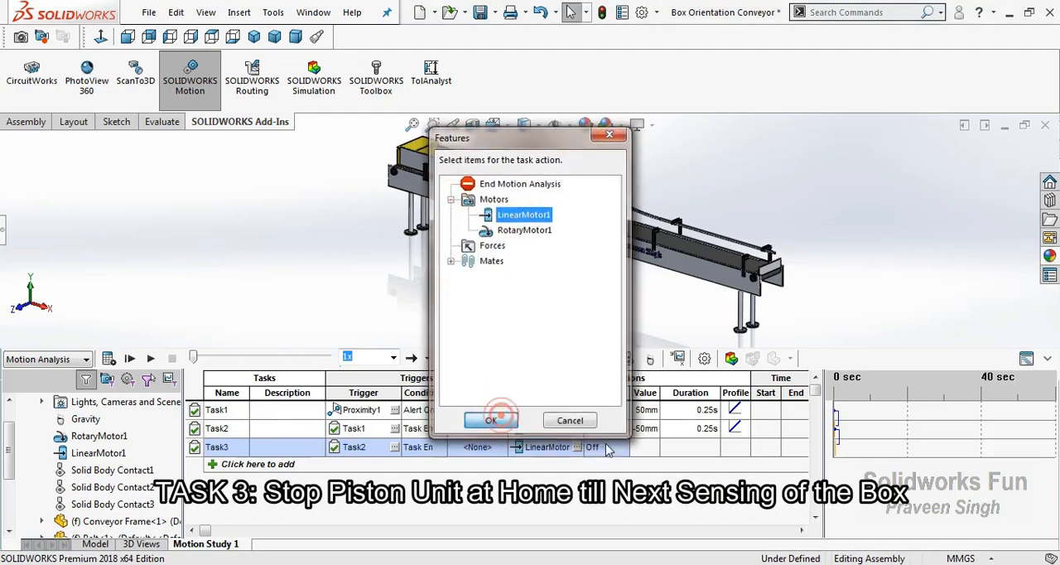
click(617, 445)
click(598, 502)
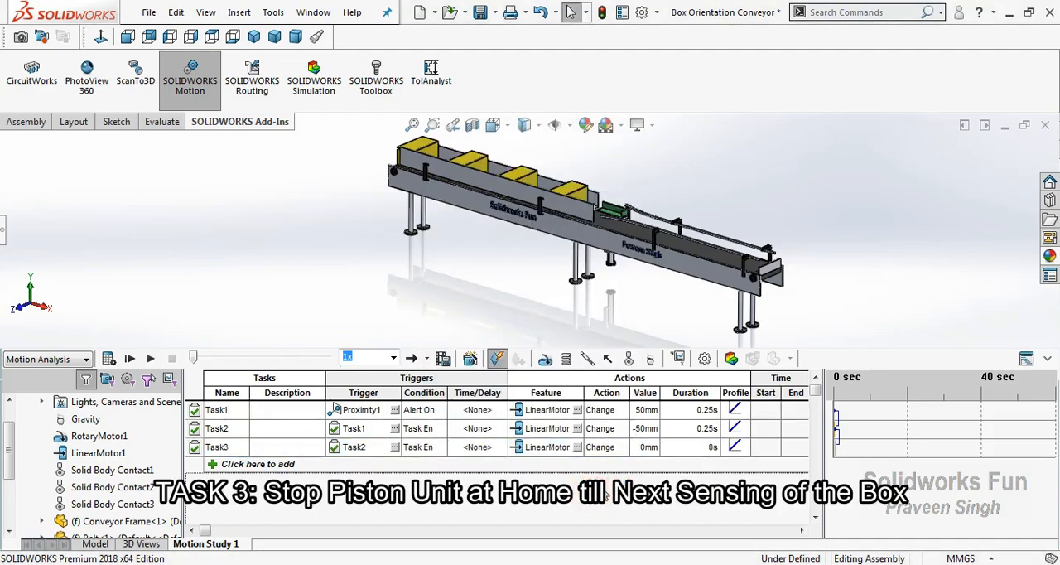
Save the assembly from the model view and return to Motion Study 1
scroll(12, 472, down, 1)
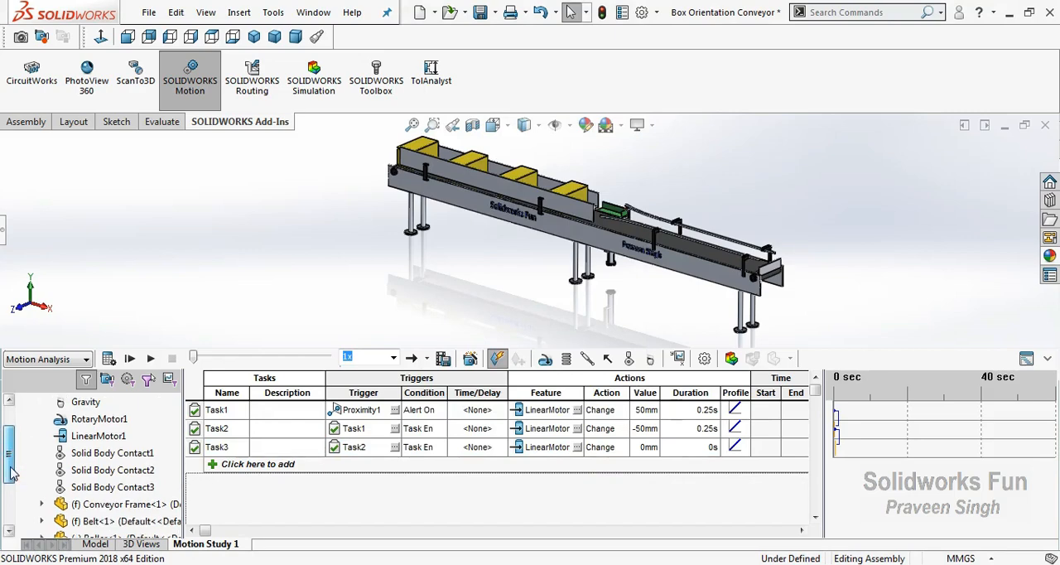
click(91, 545)
click(480, 14)
click(310, 242)
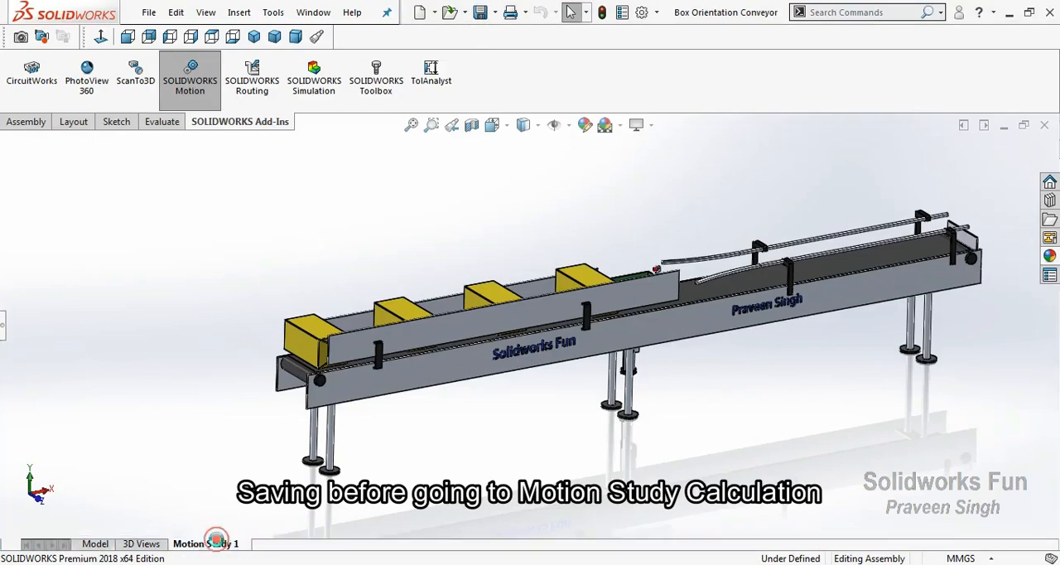
click(217, 544)
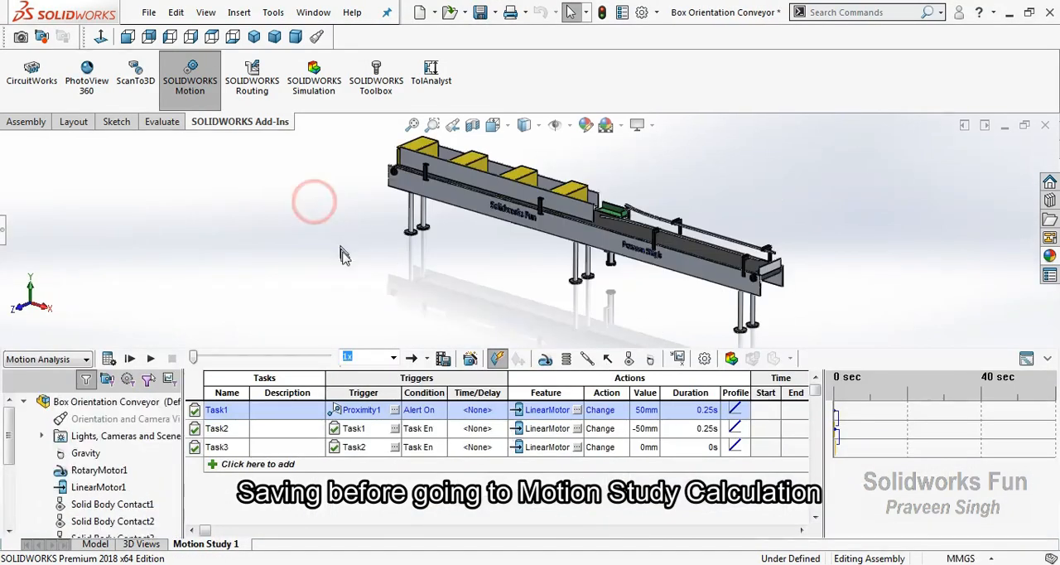
Examine the conveyor from its opposite side around the piston and check the study's timeline against the event list
right_click(314, 207)
click(348, 268)
drag(497, 265, 680, 254)
scroll(506, 176, down, 2)
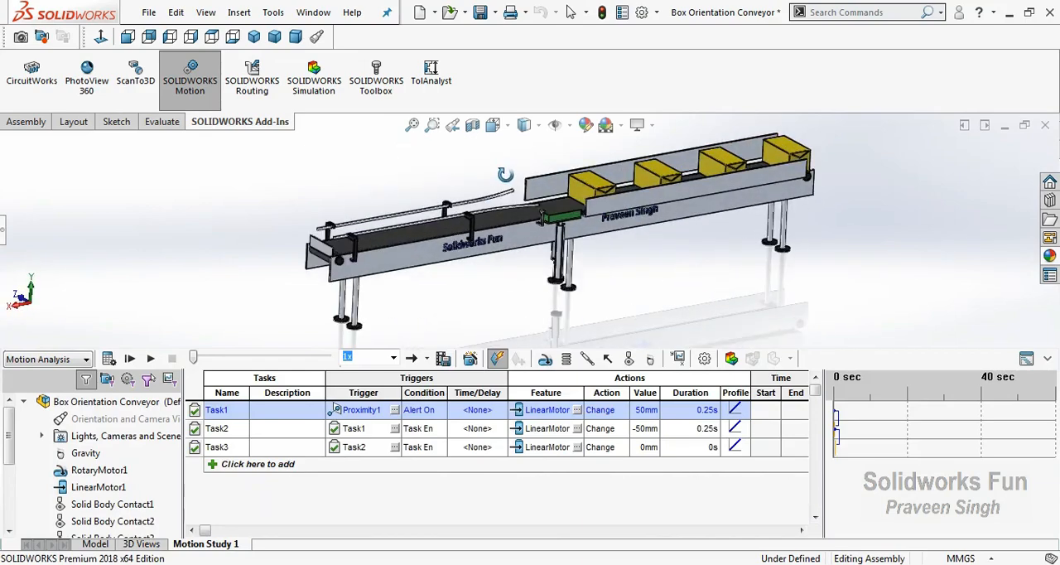
scroll(582, 171, down, 1)
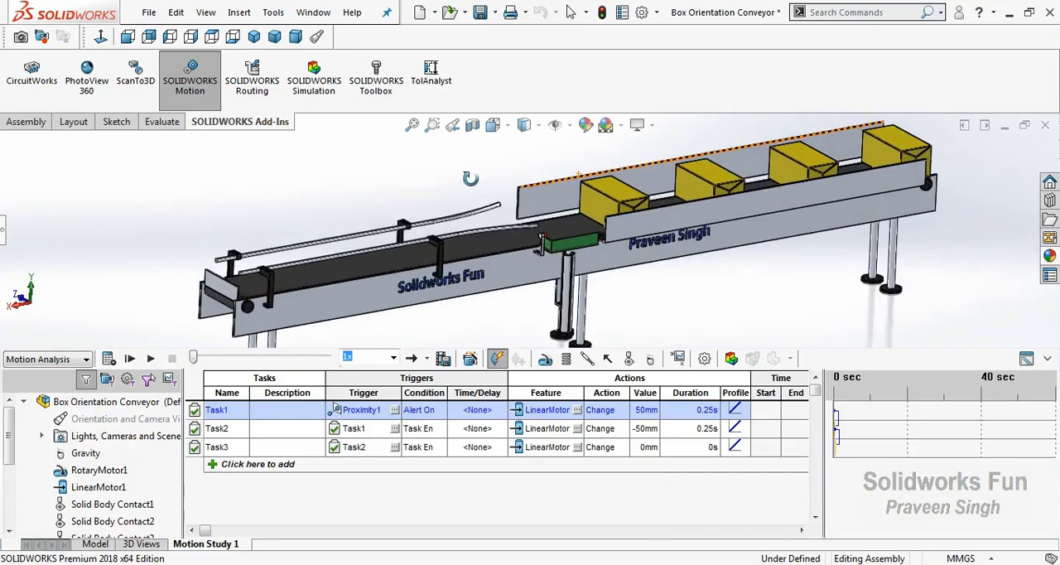
right_click(422, 177)
click(448, 187)
click(1027, 359)
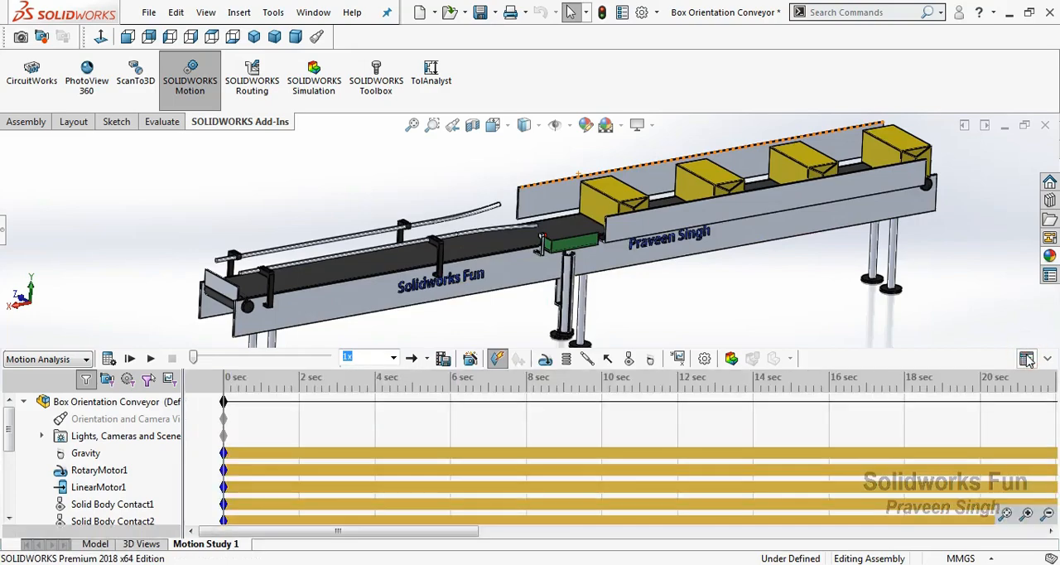
click(1027, 358)
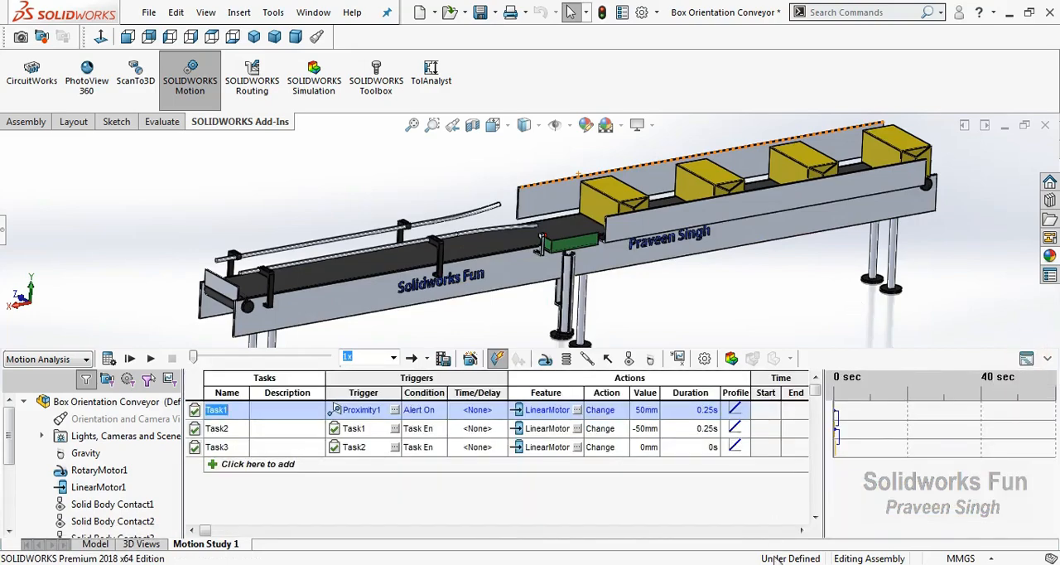
right_click(823, 564)
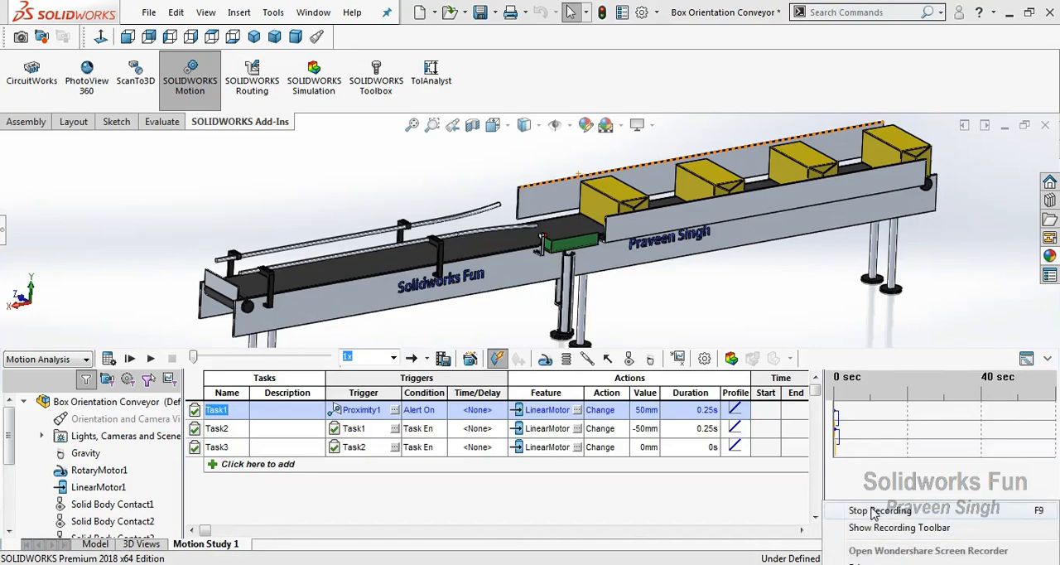
click(877, 510)
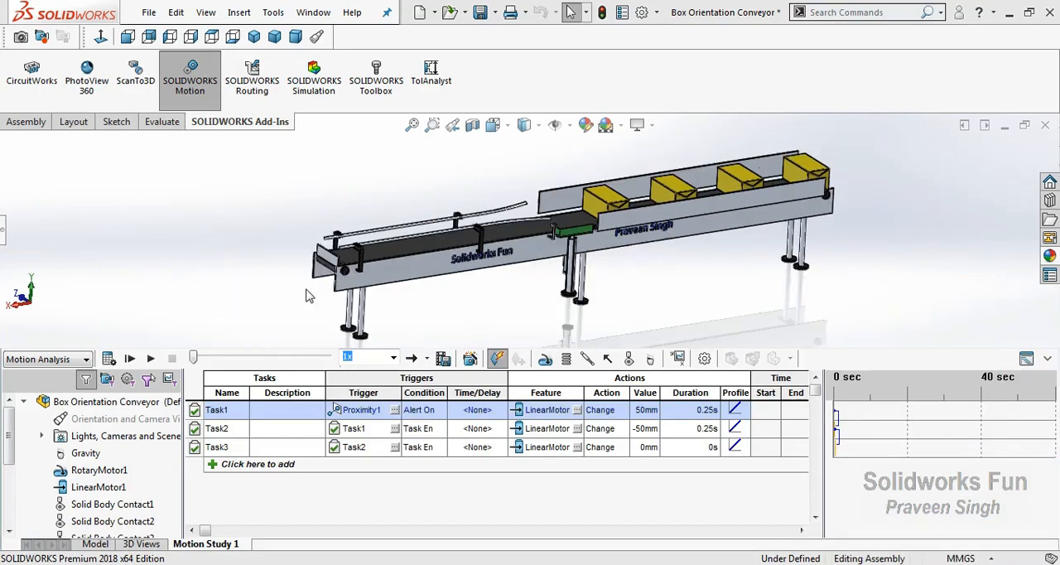
Set the constant speed of RotaryMotor1 to 80 RPM
right_click(116, 472)
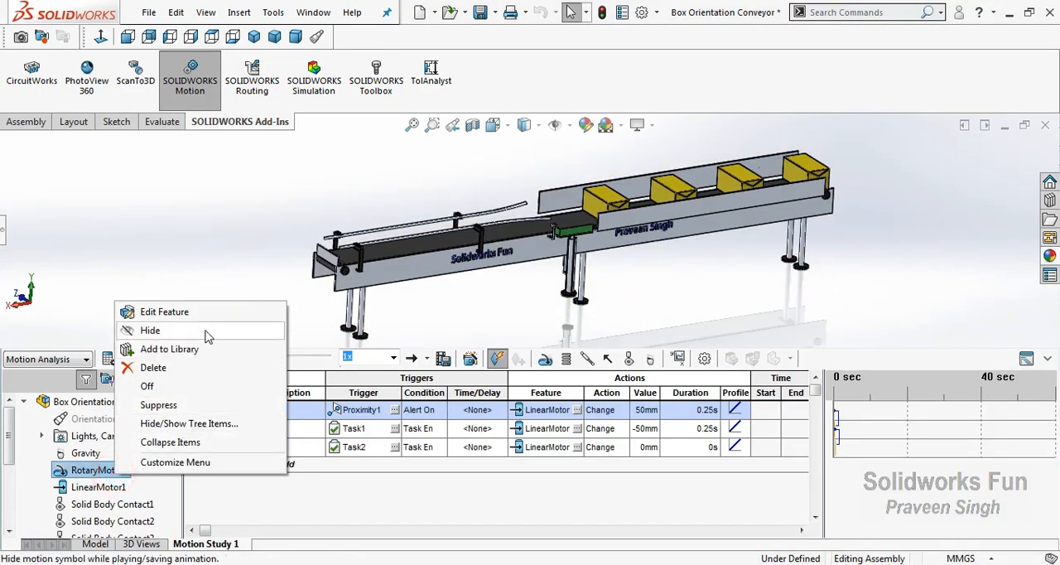
click(202, 313)
click(850, 378)
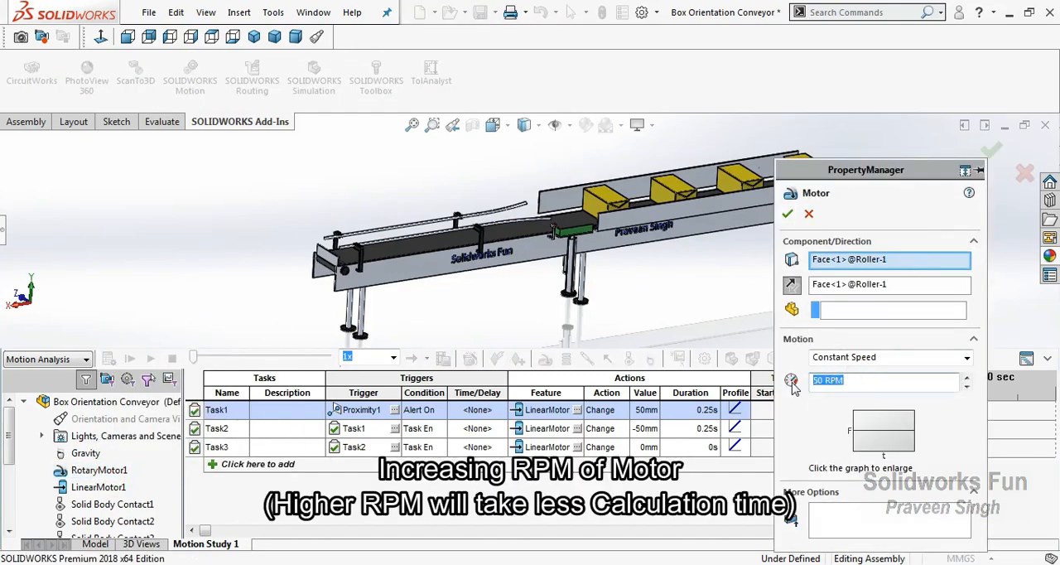
text(80)
click(787, 214)
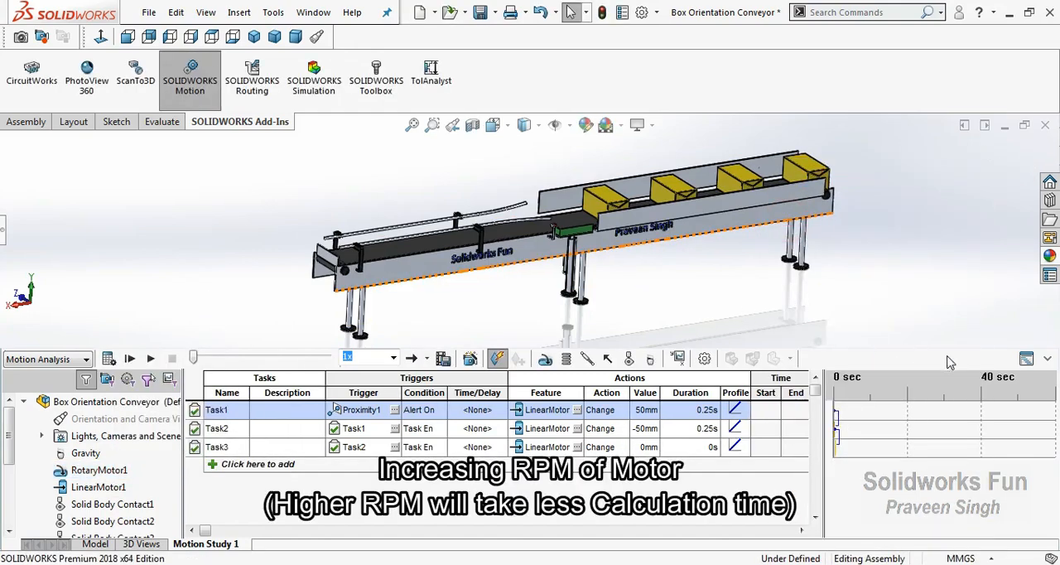
Shorten the motion study's total duration to about 35 s and calculate the study
click(1026, 359)
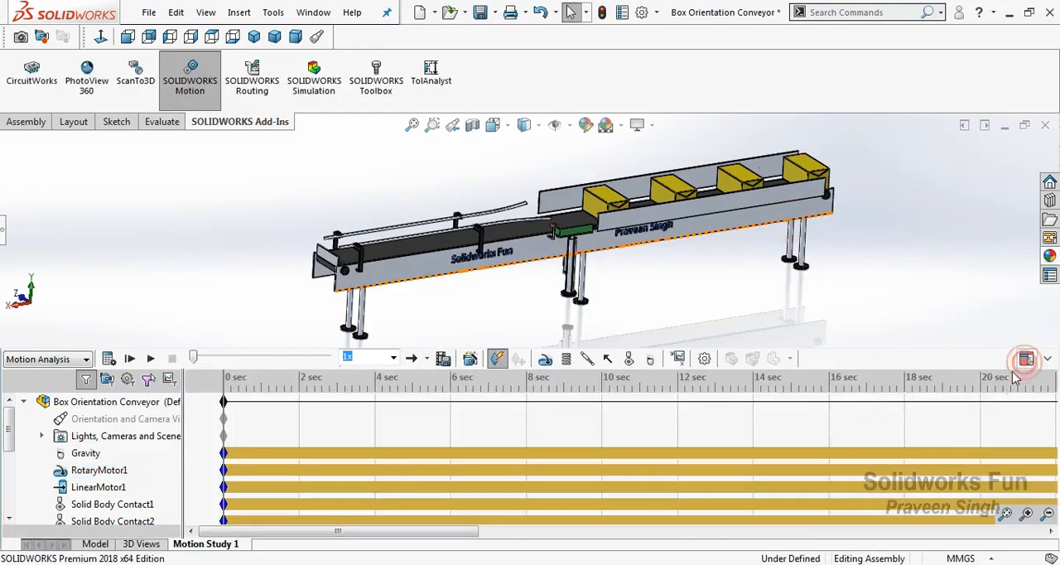
click(1047, 514)
drag(895, 403, 615, 417)
click(1026, 514)
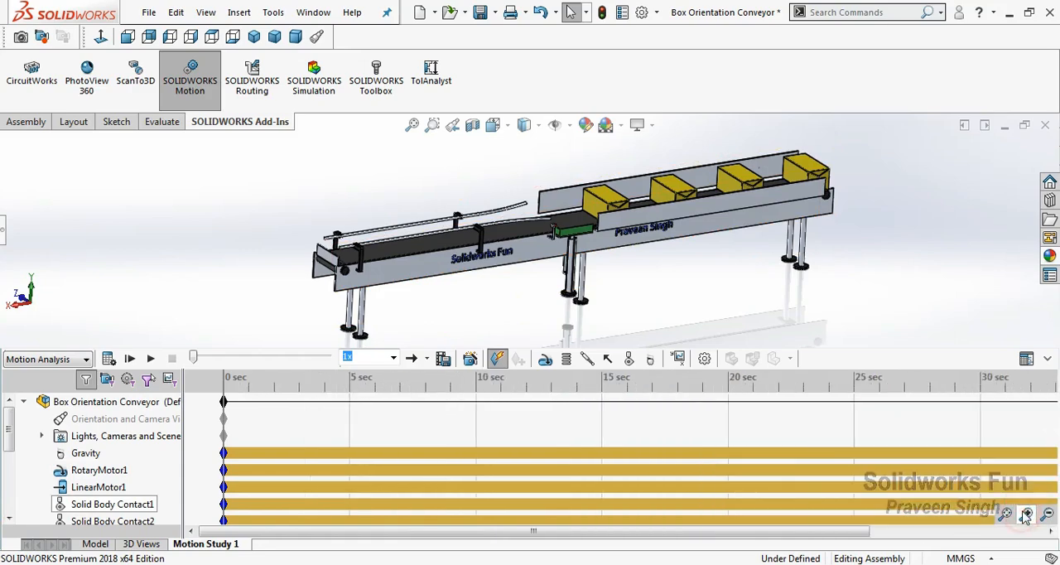
click(1026, 515)
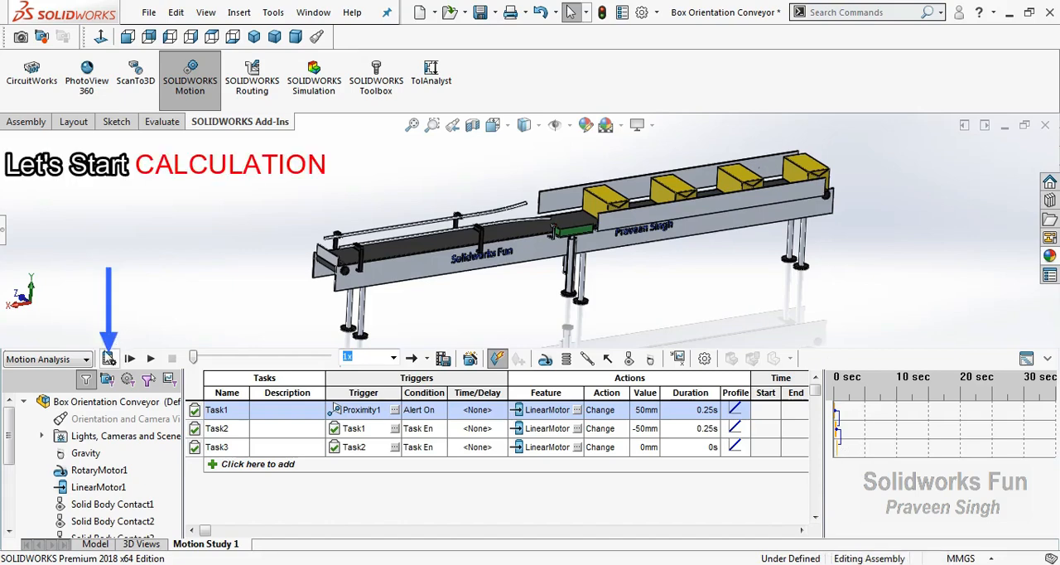
click(108, 358)
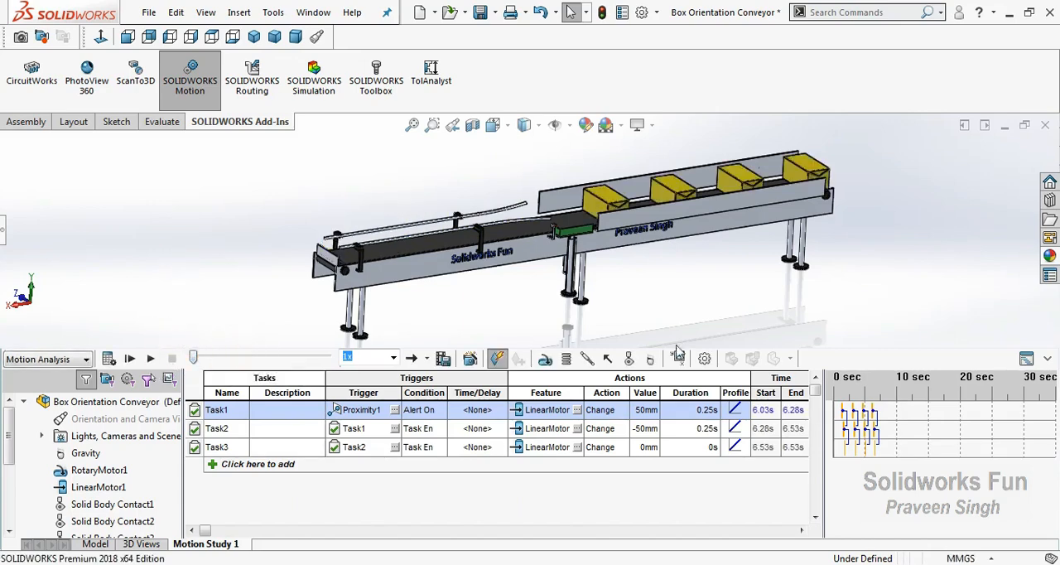
Check the calculated timeline, set the playback speed to 0.25x and play the motion in the event-based view
click(1026, 359)
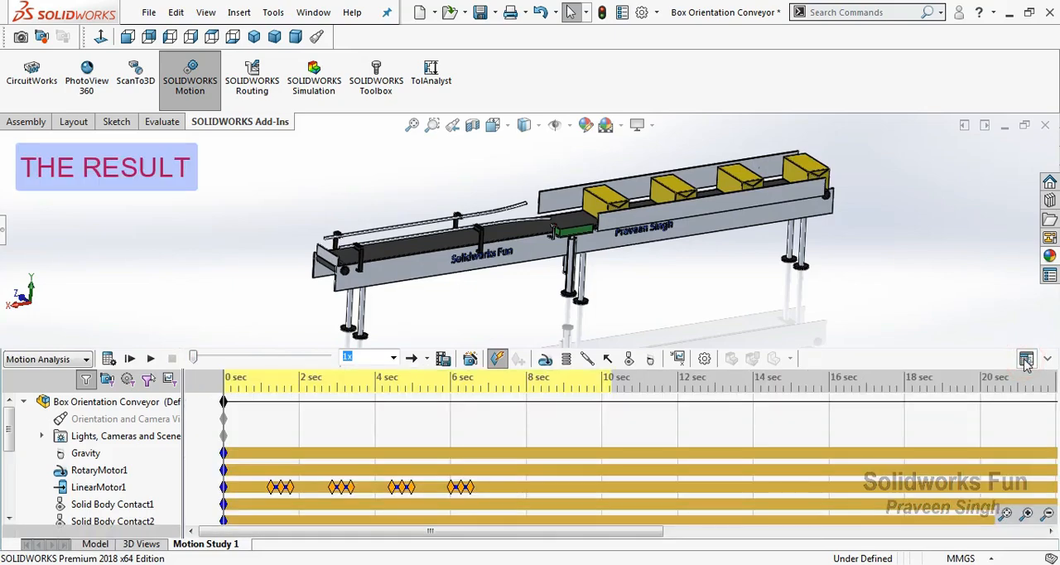
click(393, 357)
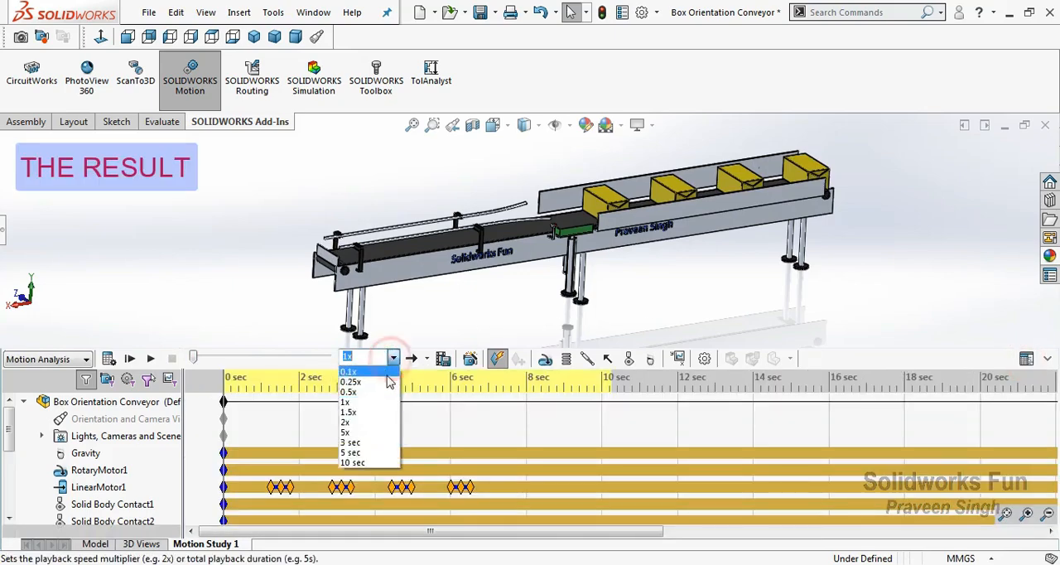
click(386, 385)
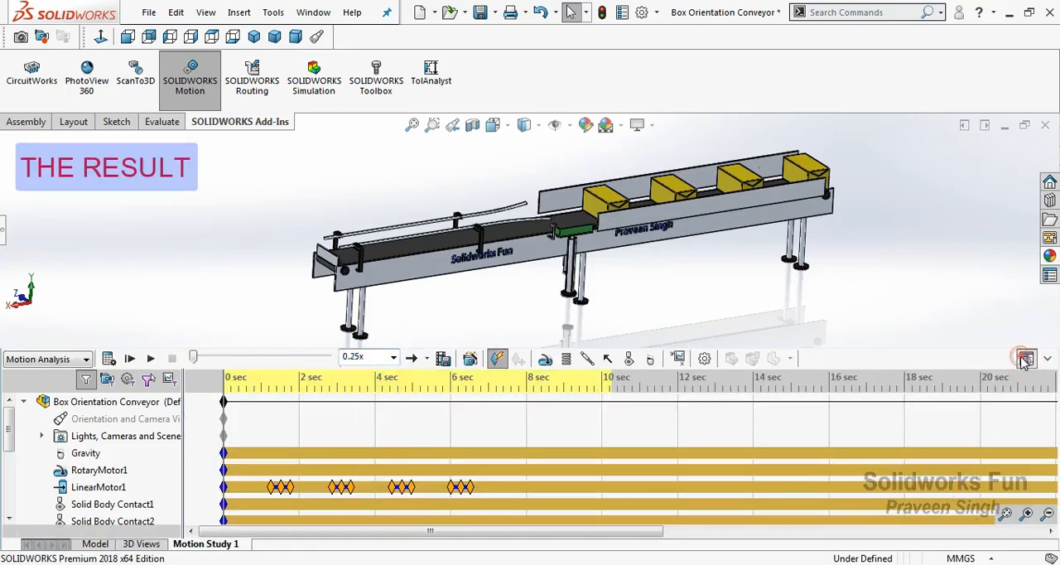
click(1026, 360)
click(154, 359)
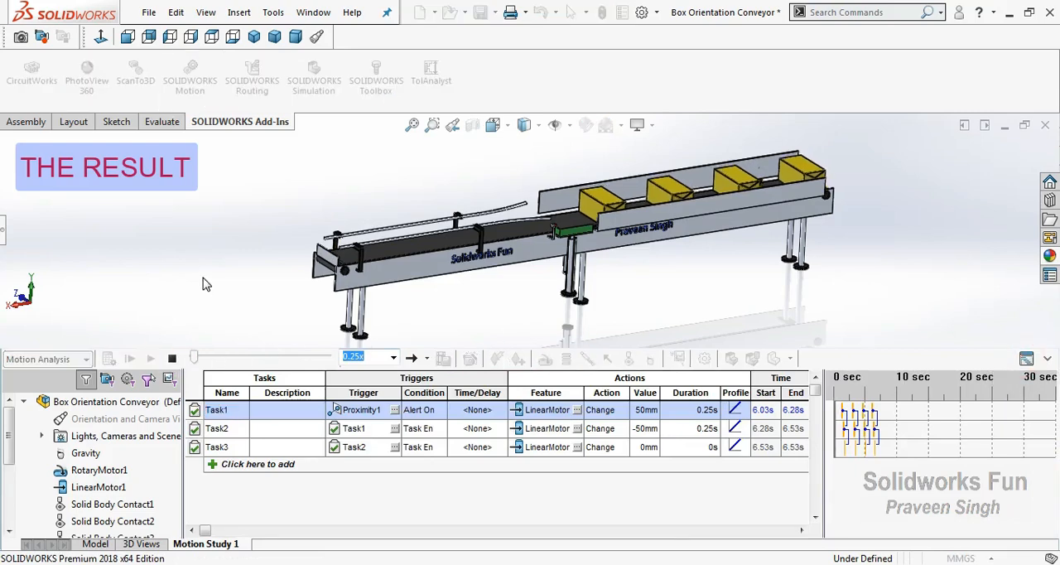
Raise the playback speed to 0.5x and stop the playback once all boxes reach the conveyor's end
click(394, 358)
click(367, 393)
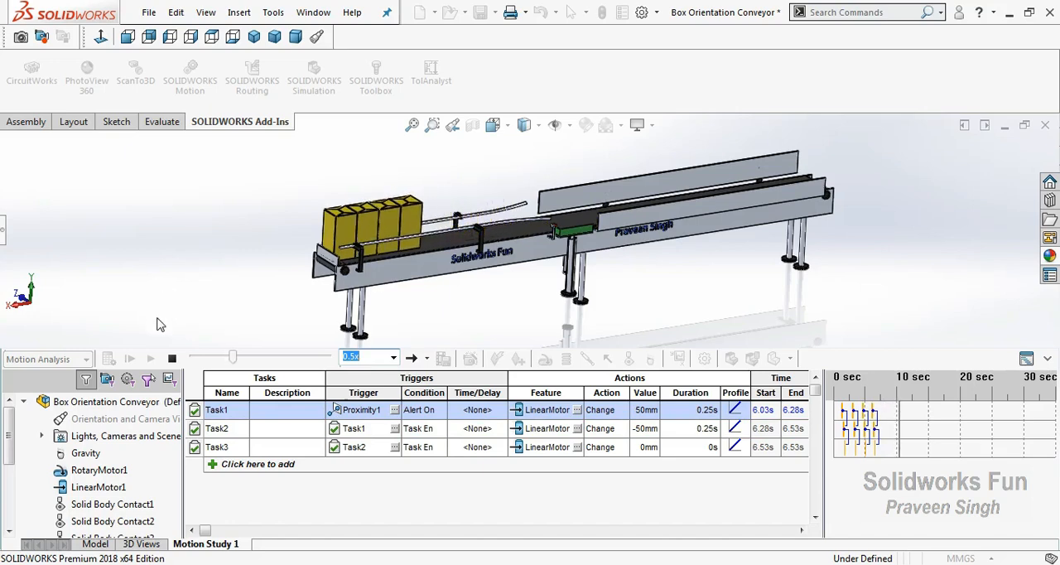
click(170, 359)
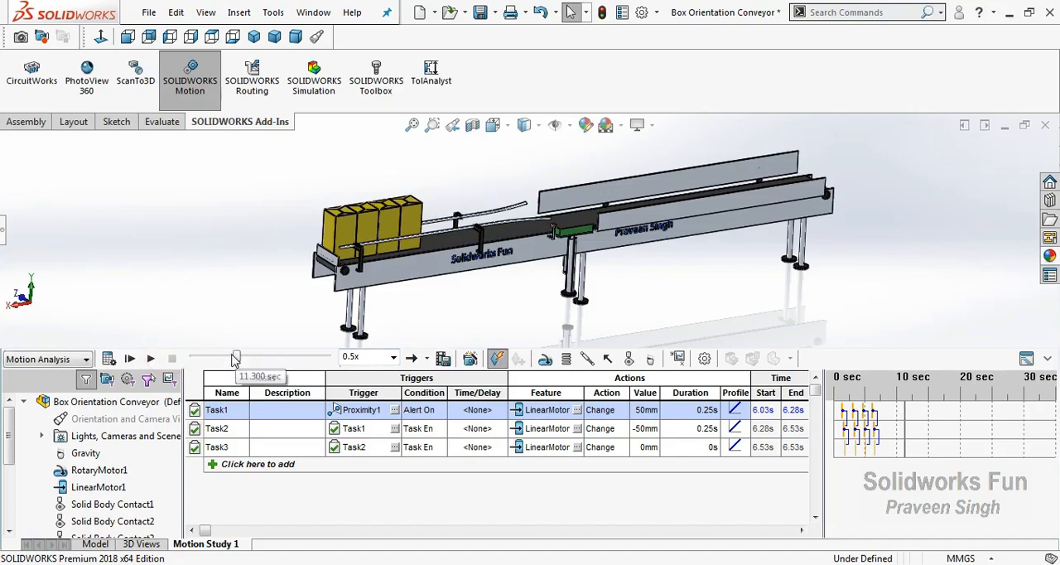